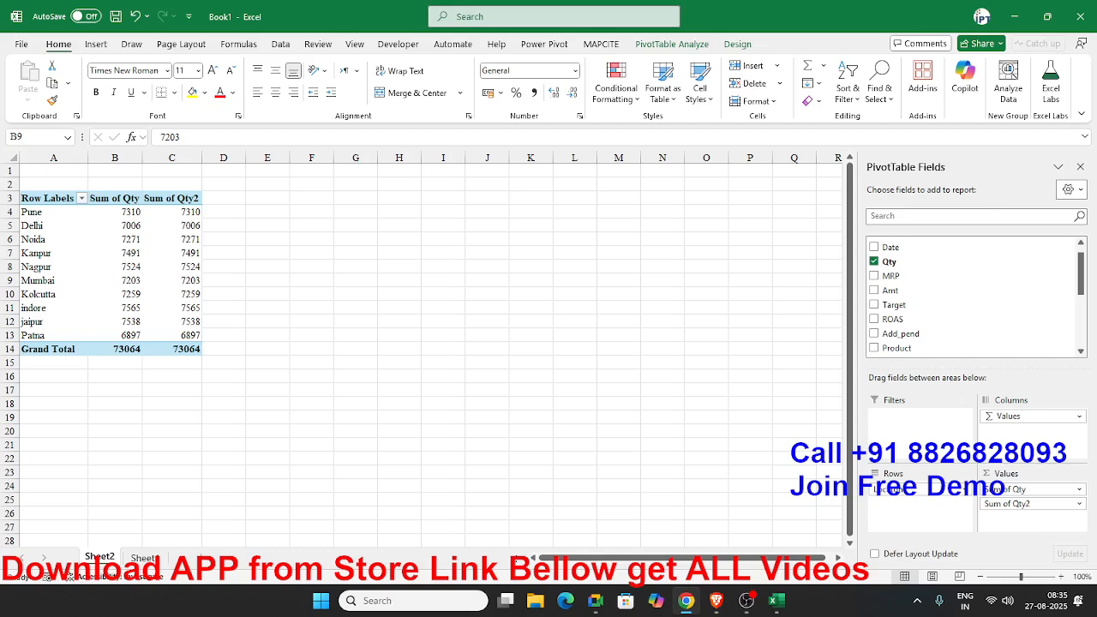
Show the Sum of Qty2 value field as % of Column Total.
left_click(242, 324)
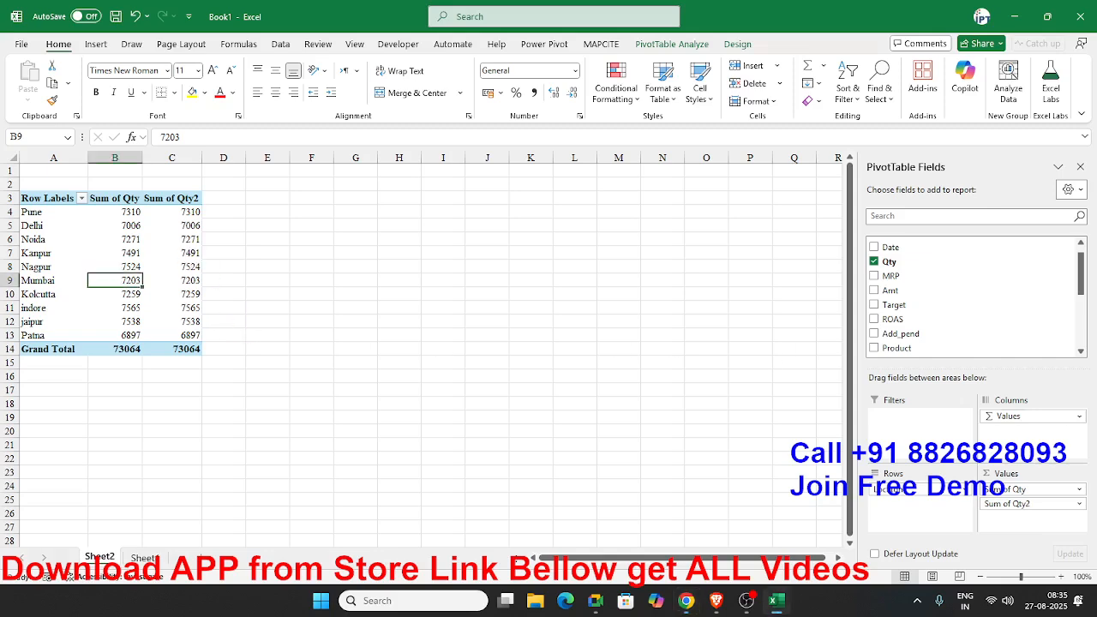
left_click(1078, 503)
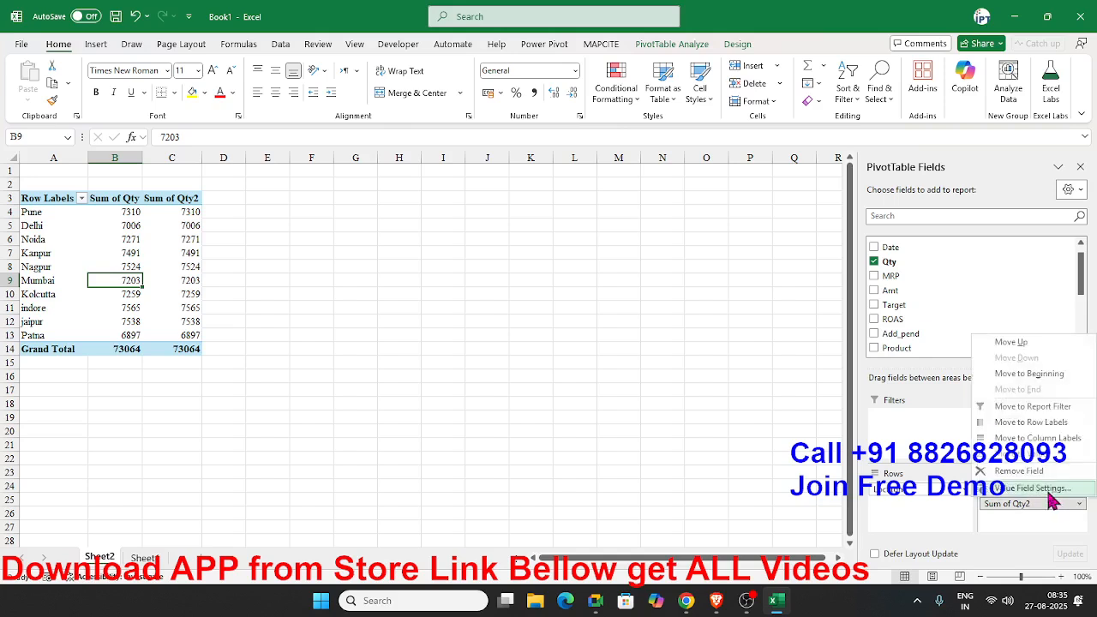
left_click(1047, 490)
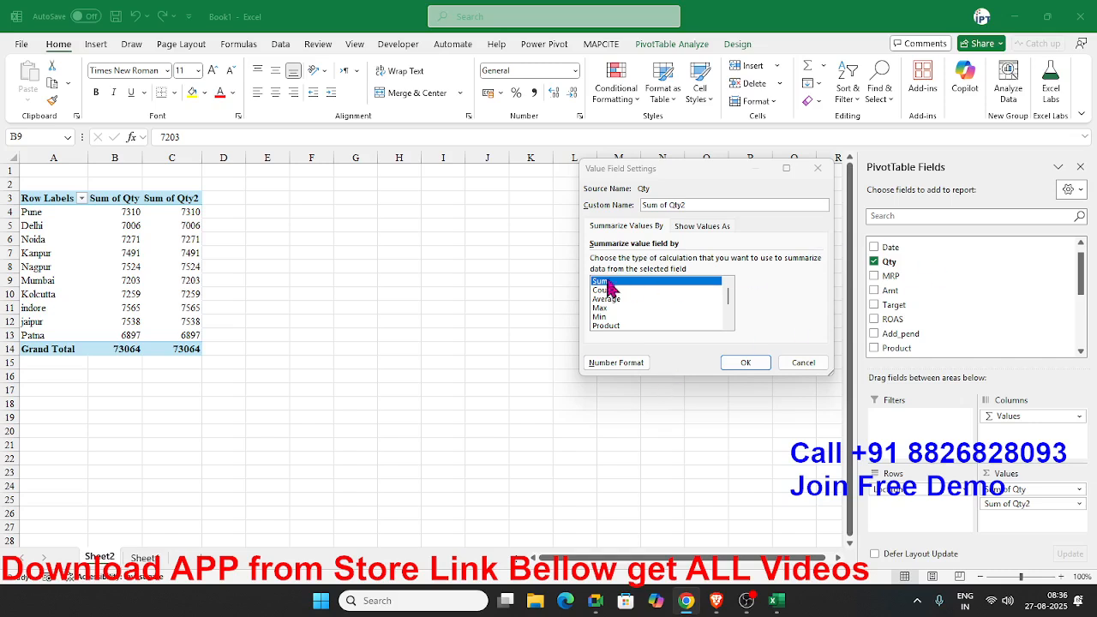
left_click(698, 227)
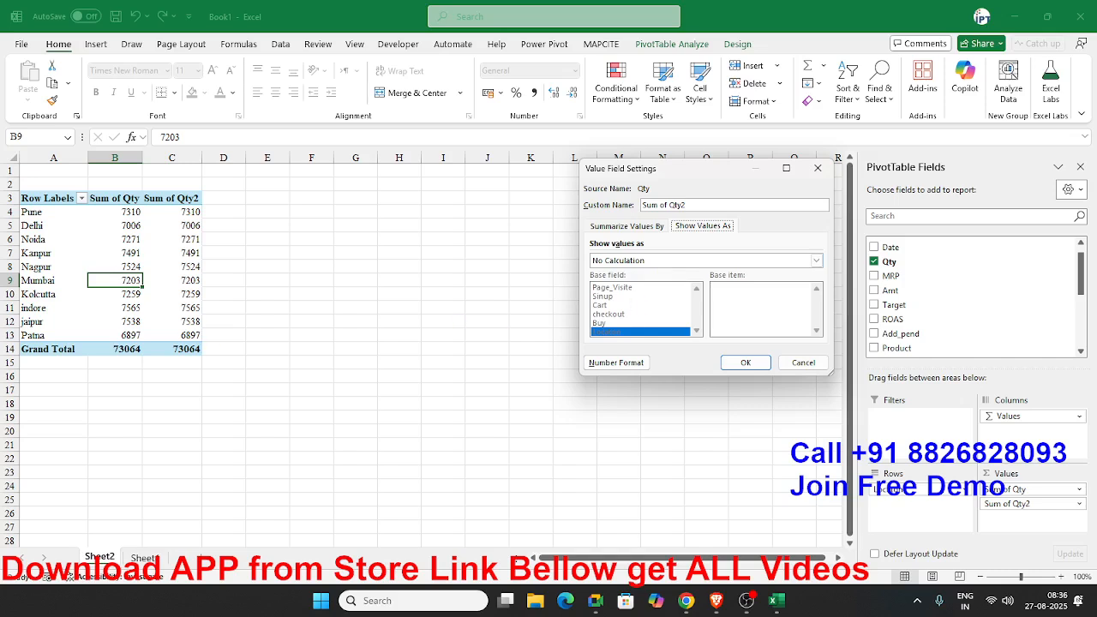
key("alt+Tab")
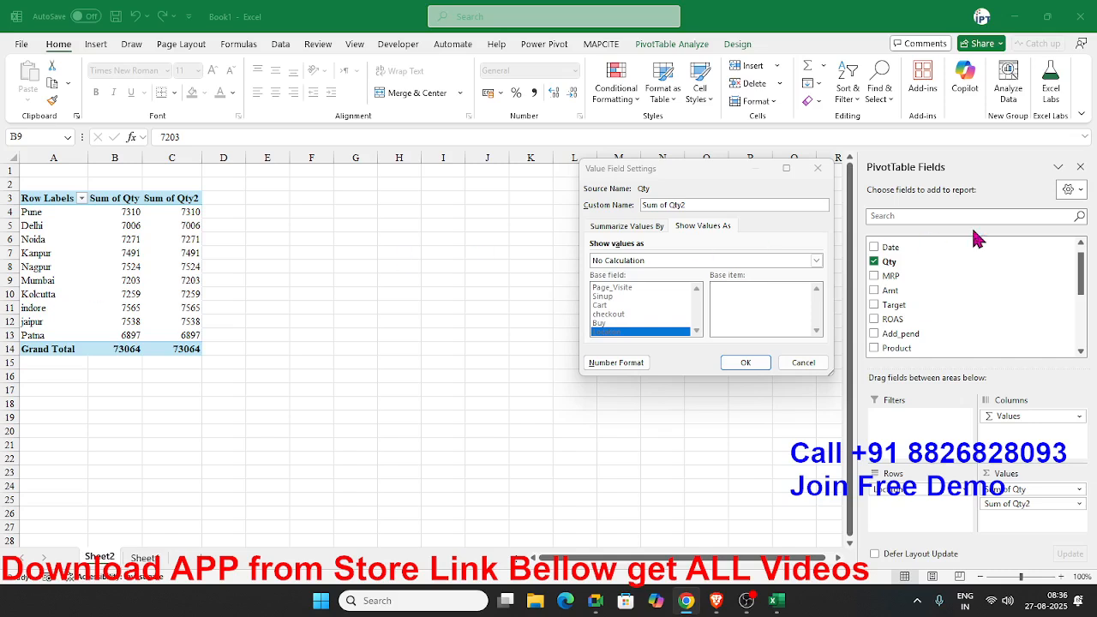
left_click(635, 260)
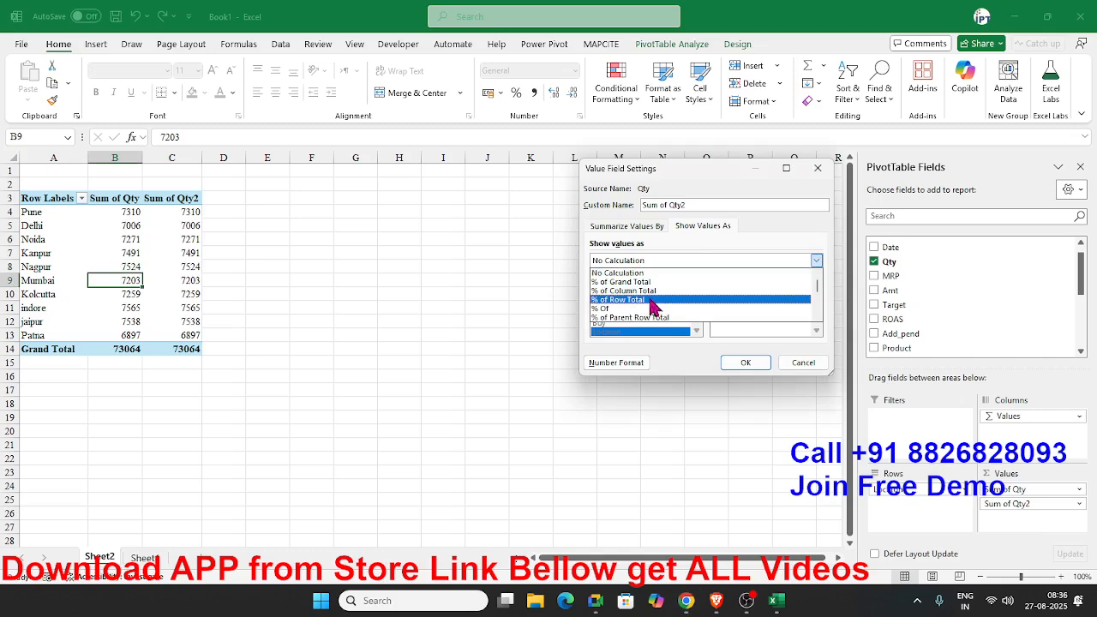
left_click(650, 292)
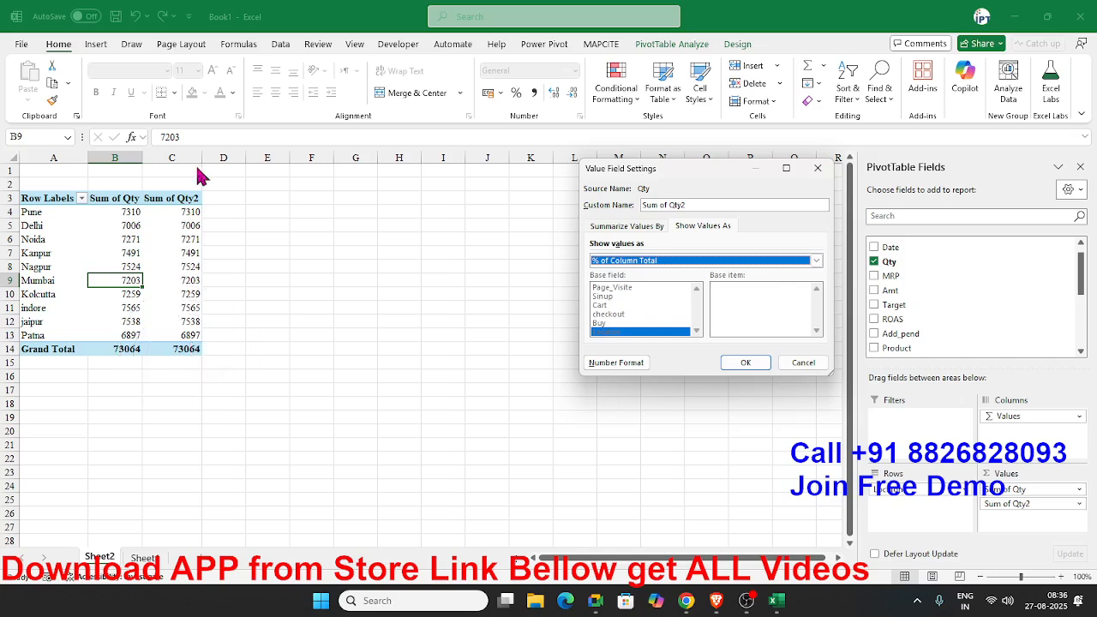
left_click(765, 365)
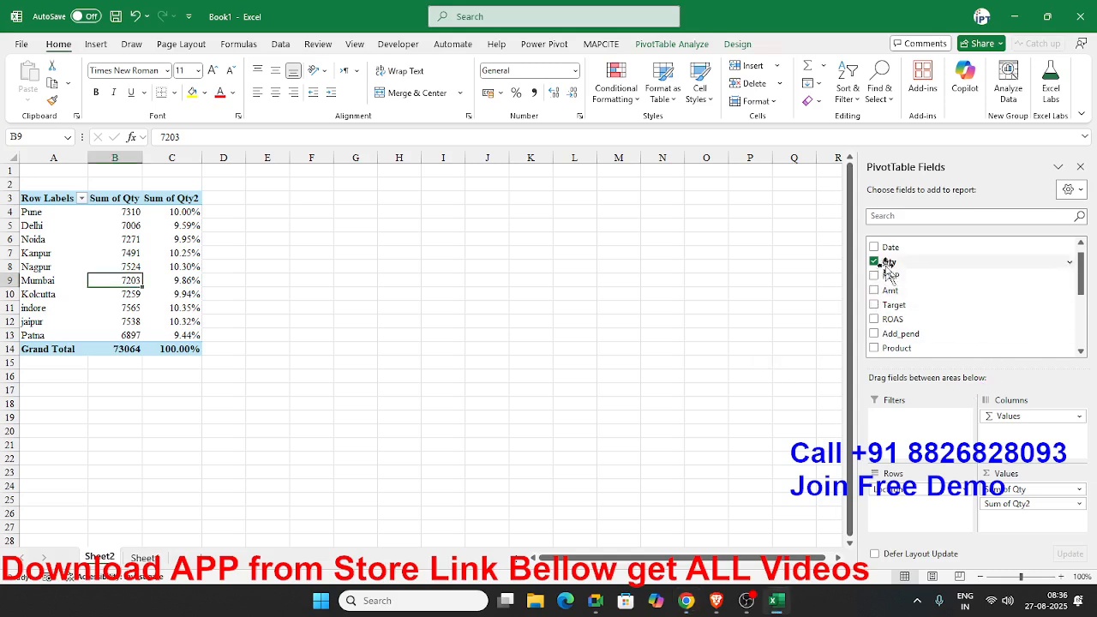
Add Qty to the pivot values a third time and show it as Running Total In with Locaton as base field.
left_click_drag(888, 271, 1004, 536)
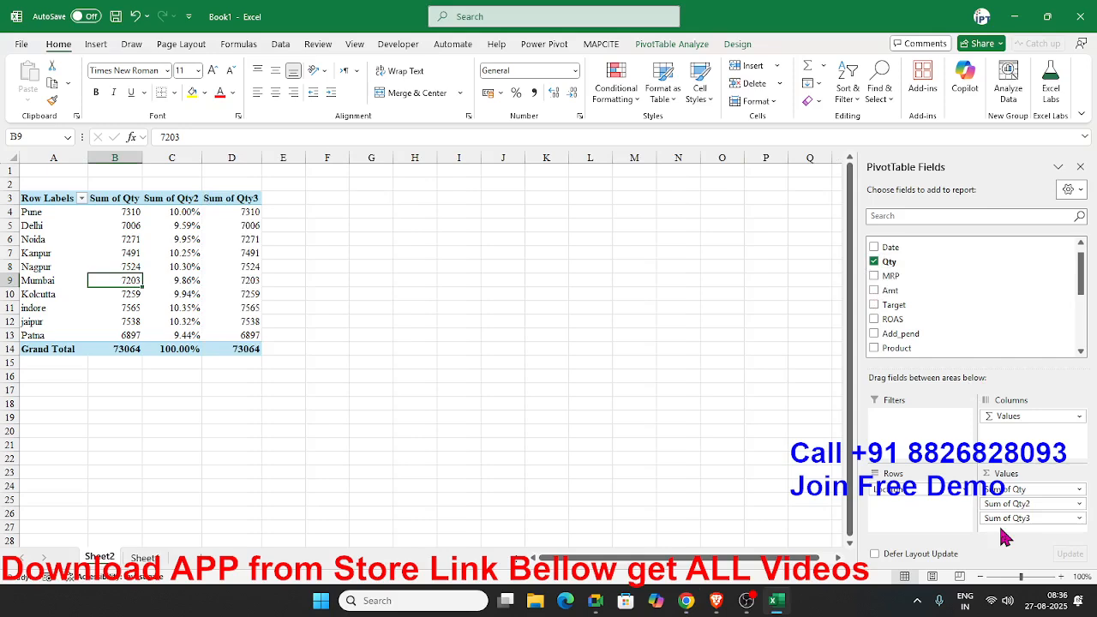
left_click(1001, 518)
left_click(996, 506)
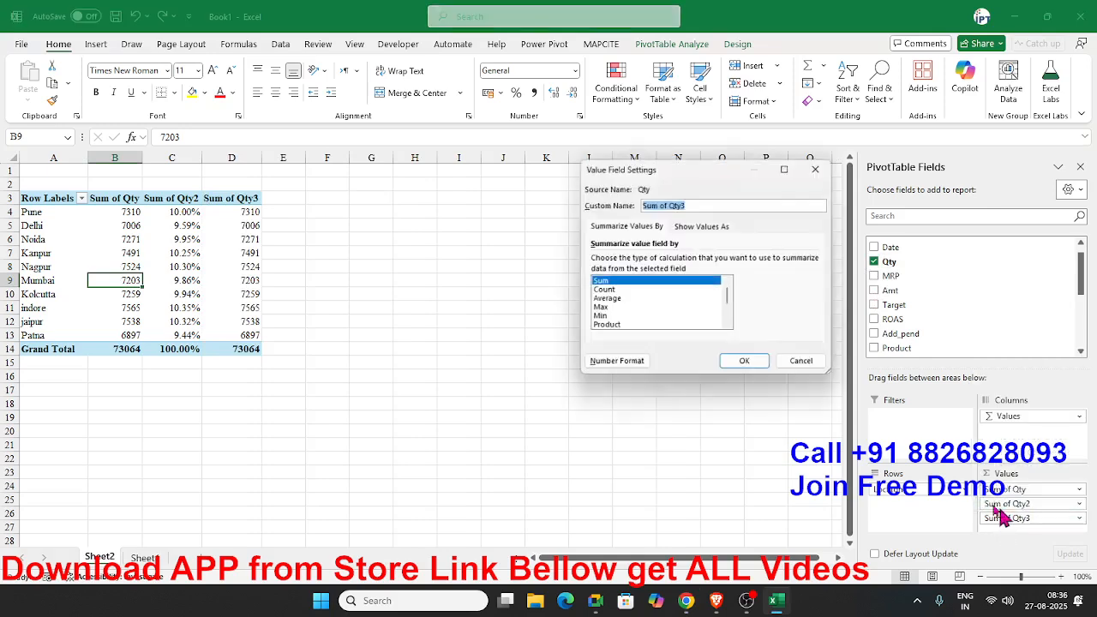
left_click(705, 227)
left_click(676, 261)
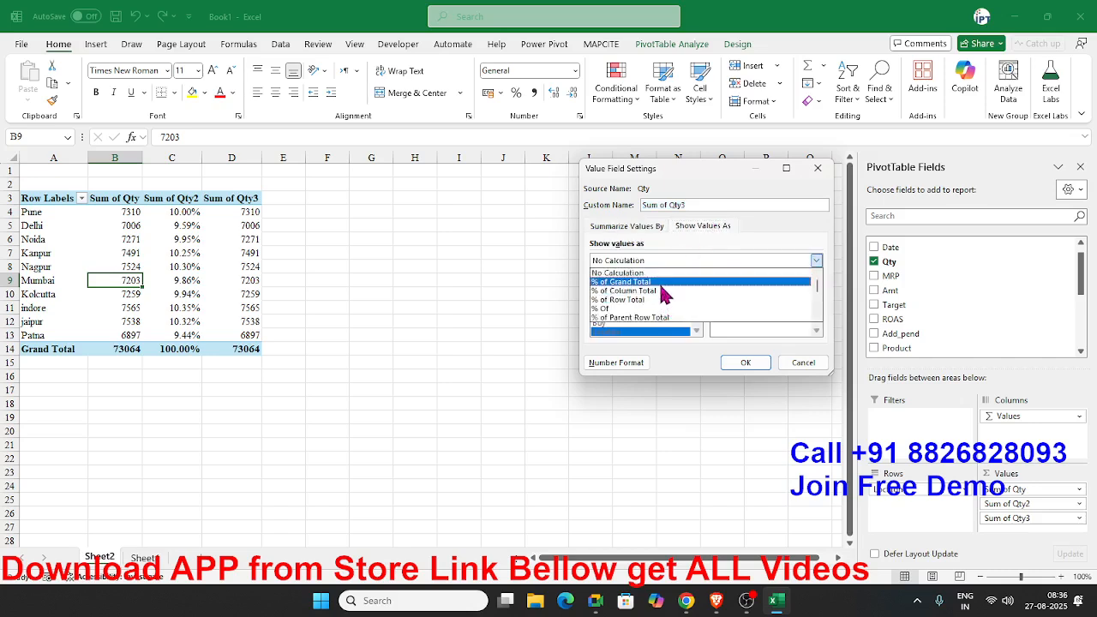
scroll(664, 319, "down", 2)
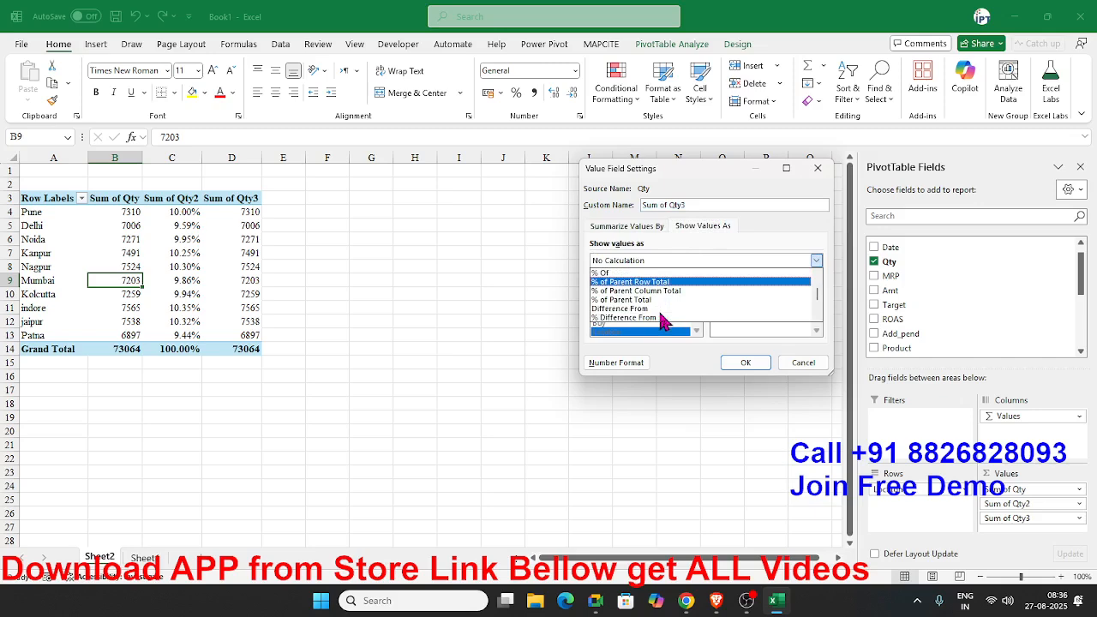
scroll(660, 317, "down", 1)
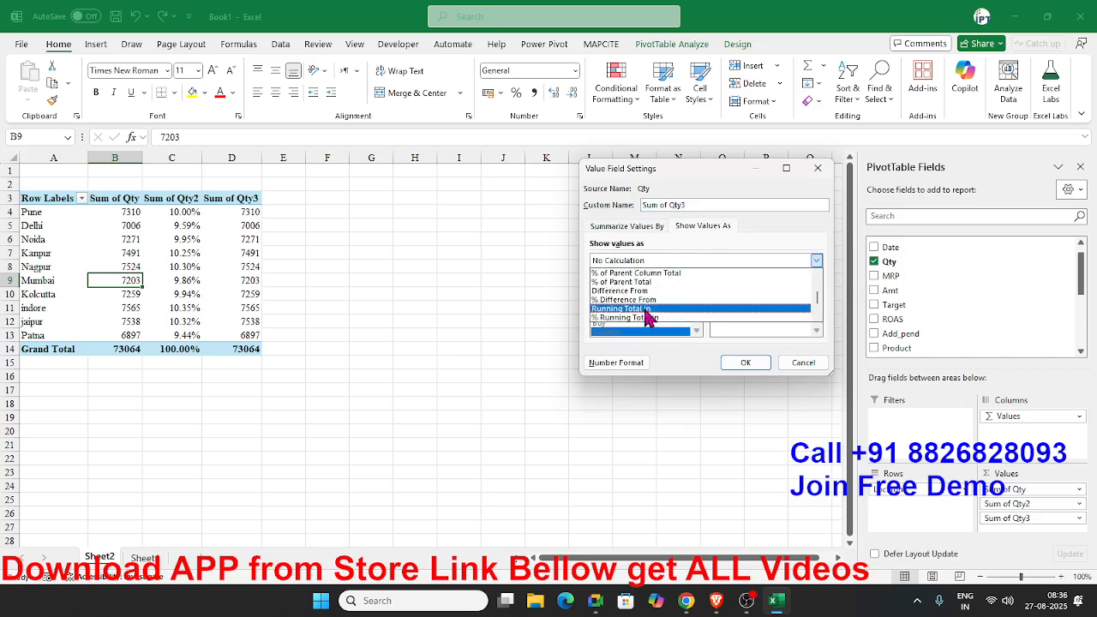
left_click(647, 309)
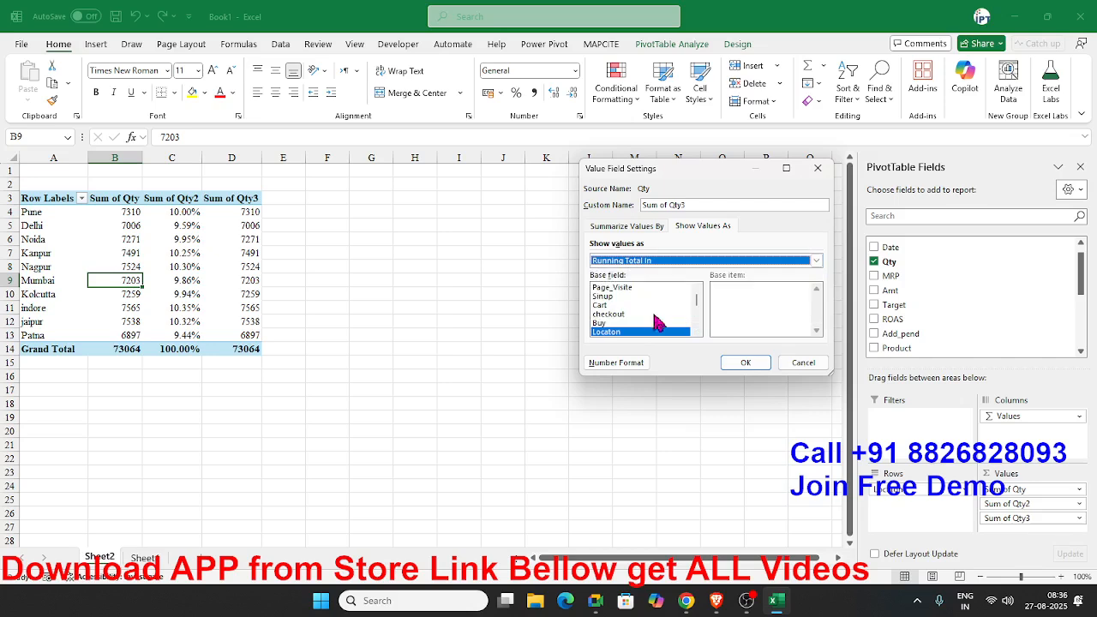
left_click(744, 362)
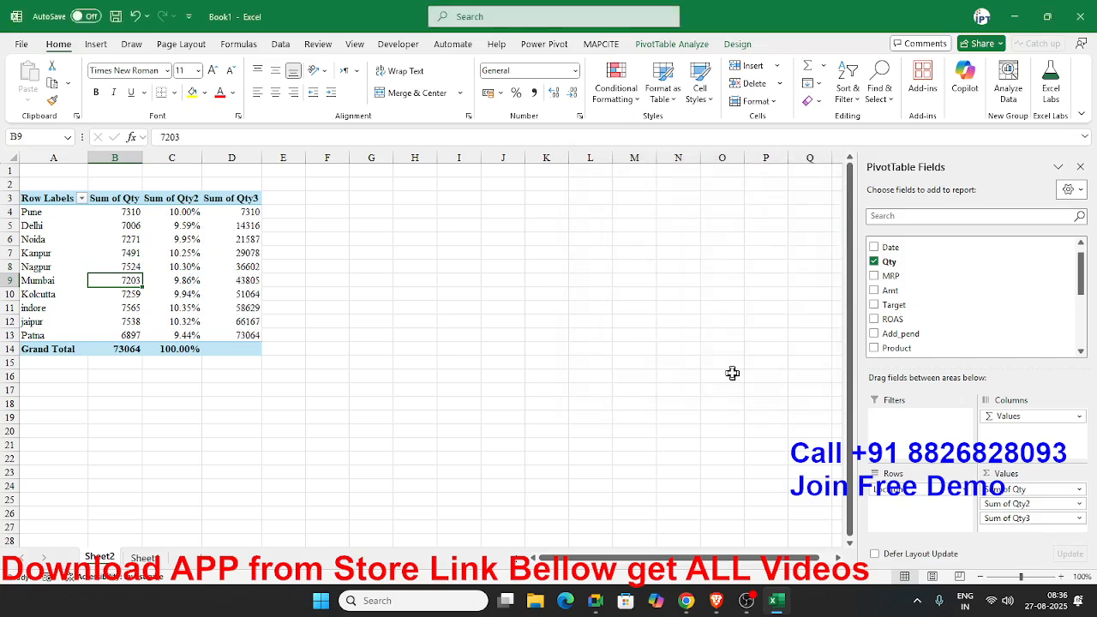
Change the Sum of Qty3 value field's calculation to % Running Total In.
left_click(122, 214)
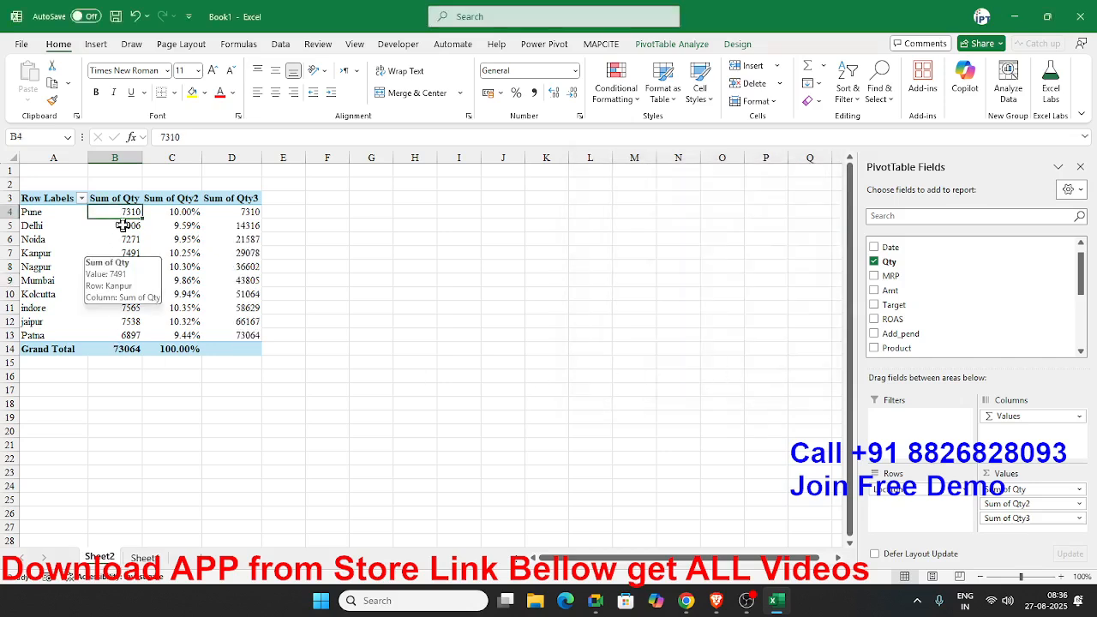
left_click(111, 228)
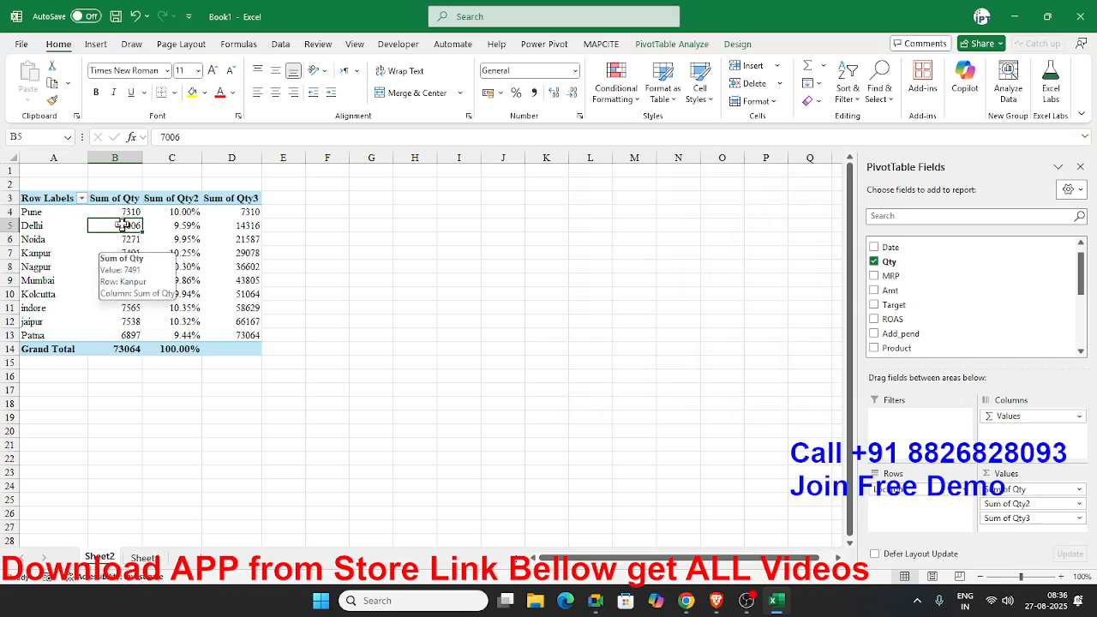
left_click(1004, 519)
left_click(1008, 509)
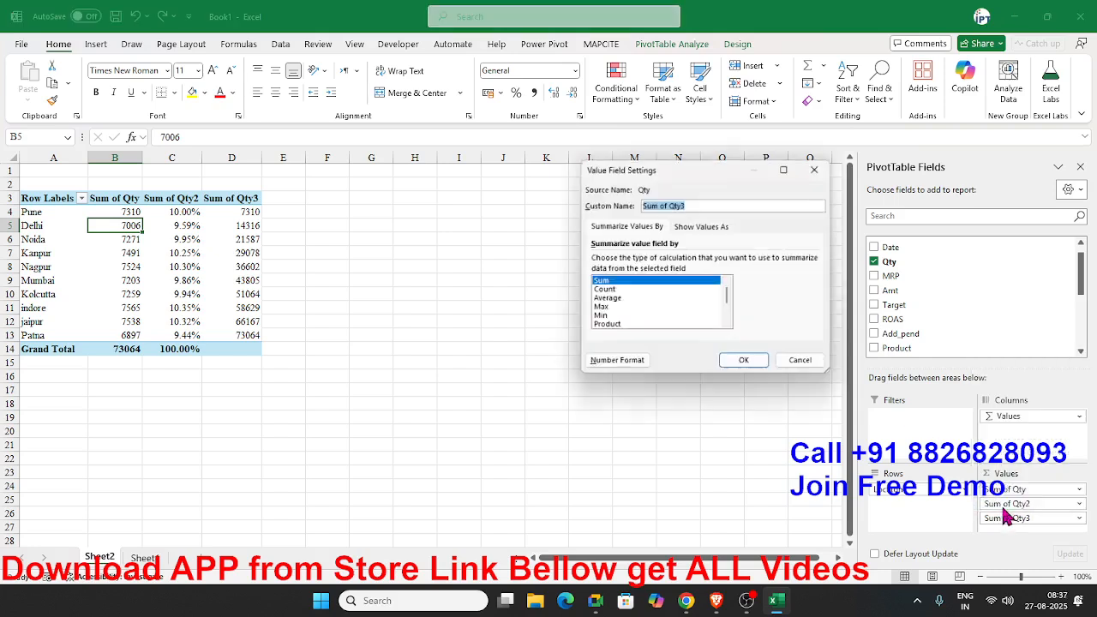
left_click(706, 227)
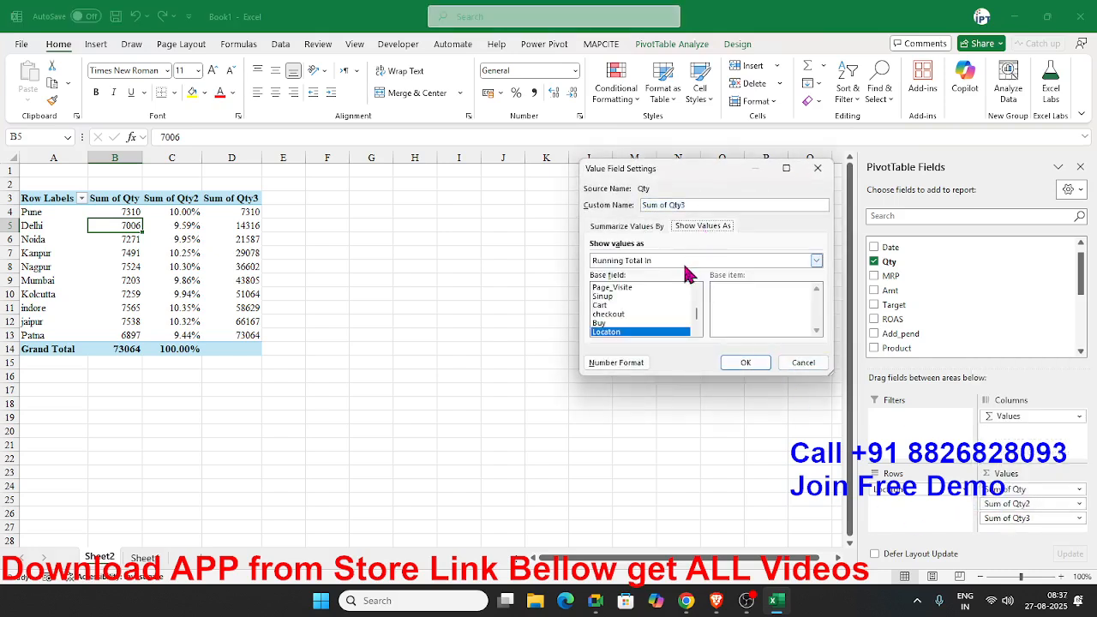
left_click(692, 261)
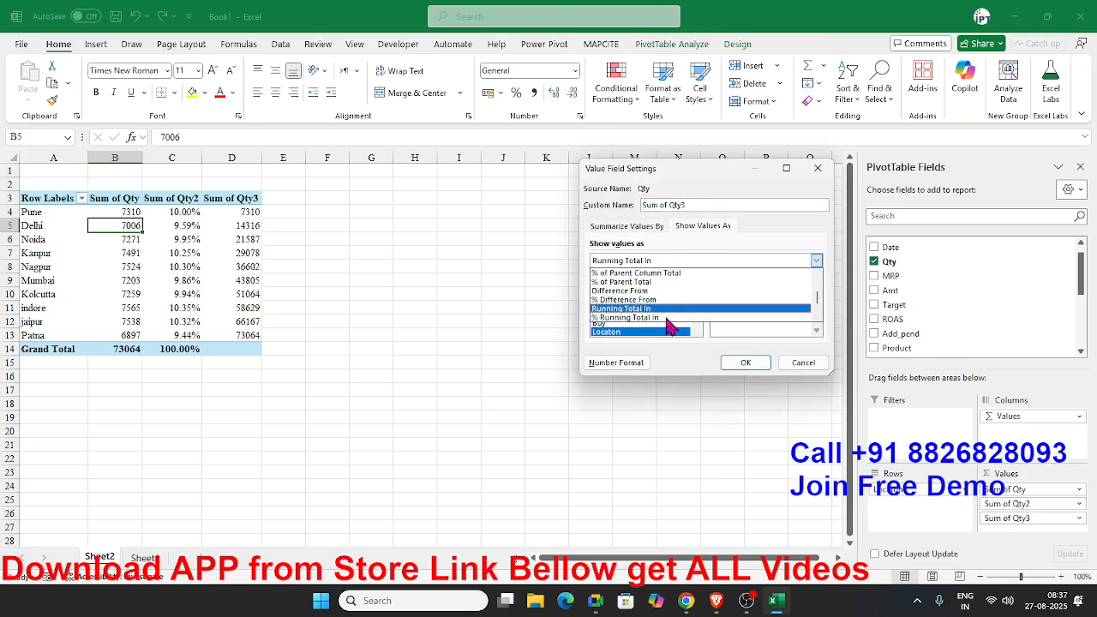
left_click(658, 318)
left_click(745, 362)
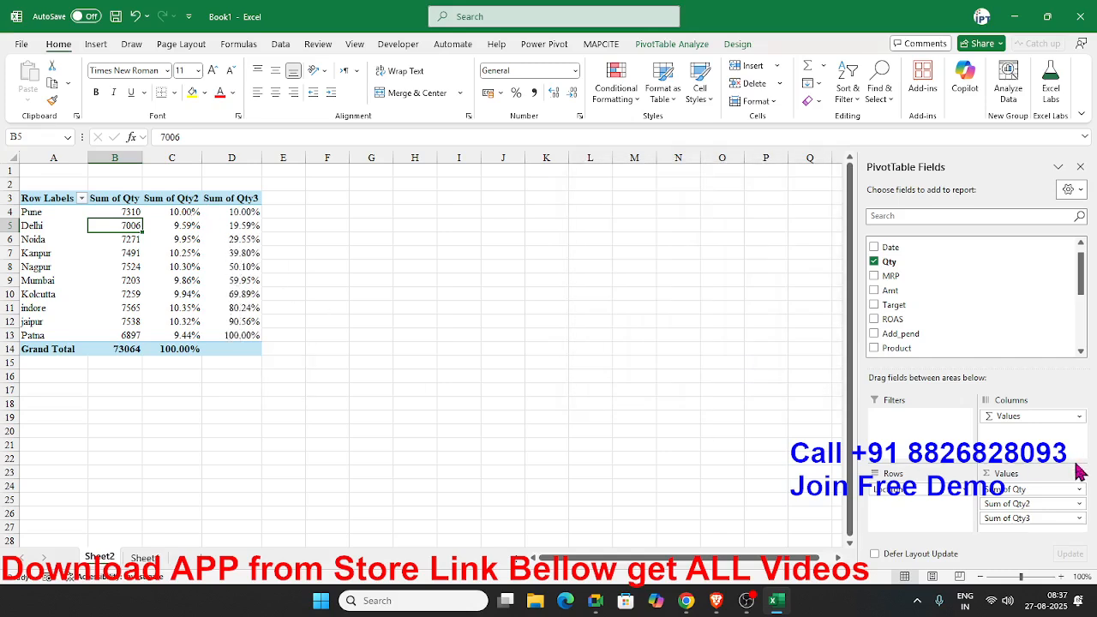
Remove Sum of Qty3 and Sum of Qty2 from the pivot values and place the Product field in the columns.
left_click_drag(1001, 518, 998, 348)
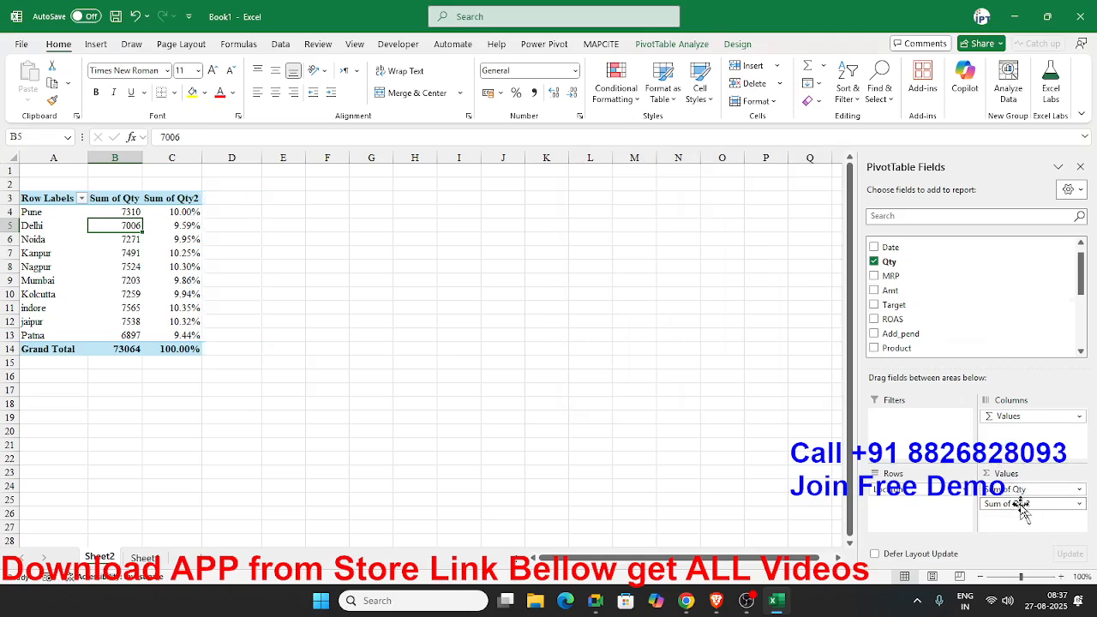
left_click_drag(1019, 503, 999, 319)
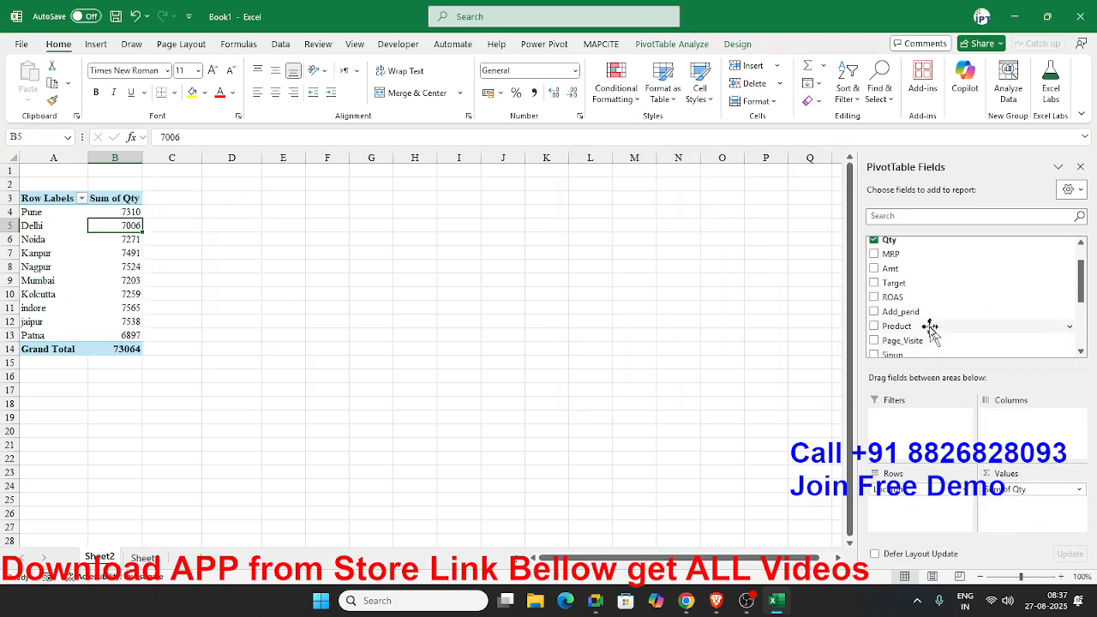
left_click_drag(891, 325, 1002, 431)
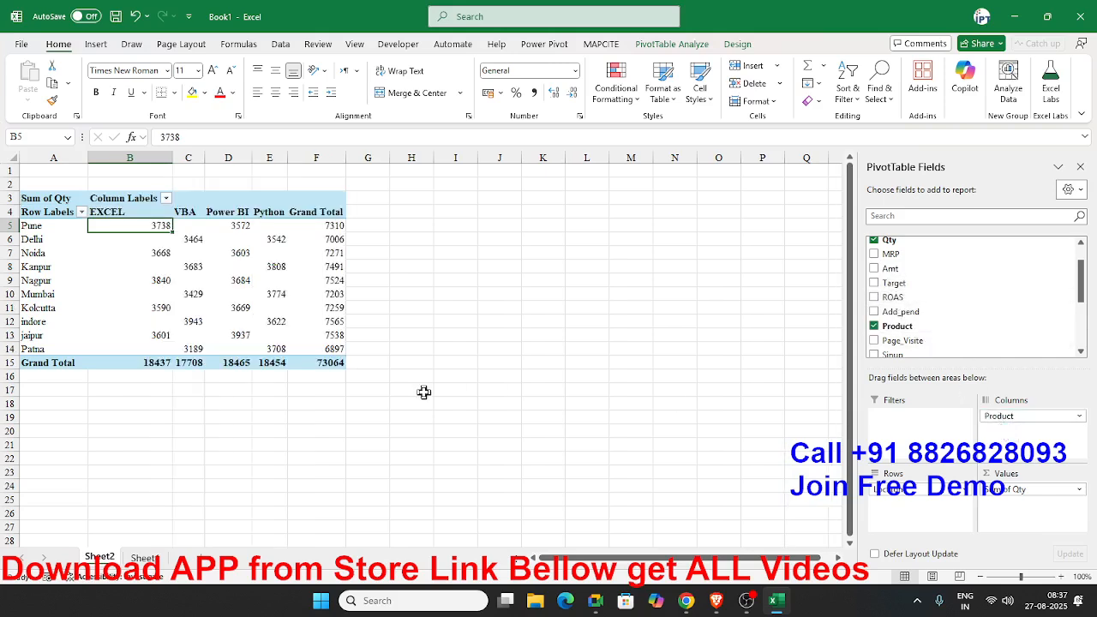
left_click_drag(155, 363, 319, 228)
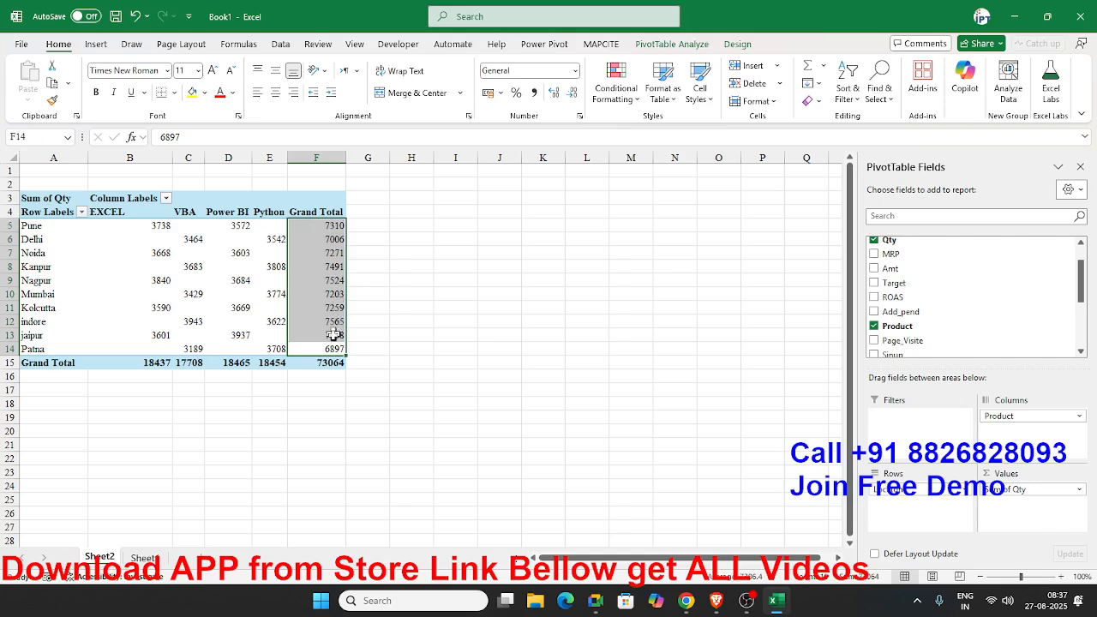
left_click(329, 361)
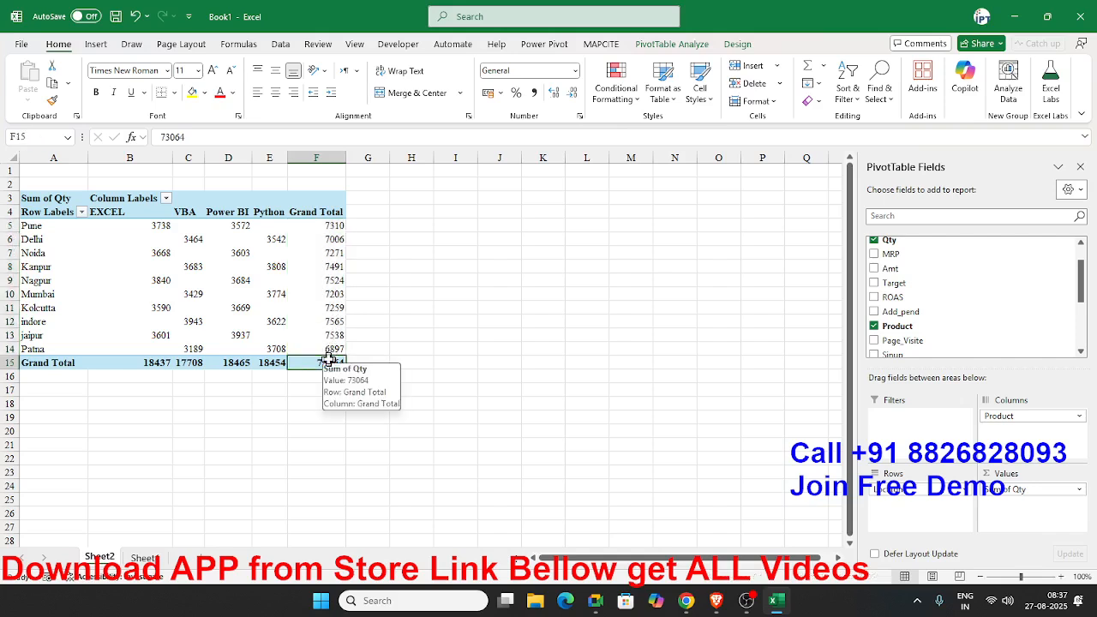
In the Sum of Qty field's value settings, select % of Grand Total as the displayed calculation.
left_click(1016, 491)
left_click(1011, 478)
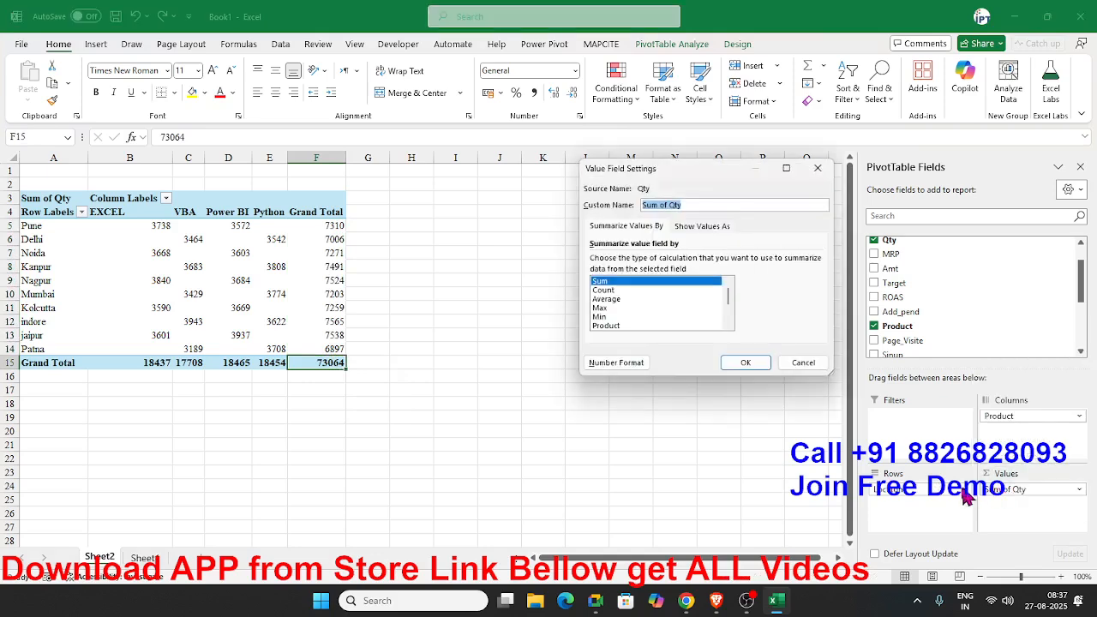
left_click(715, 228)
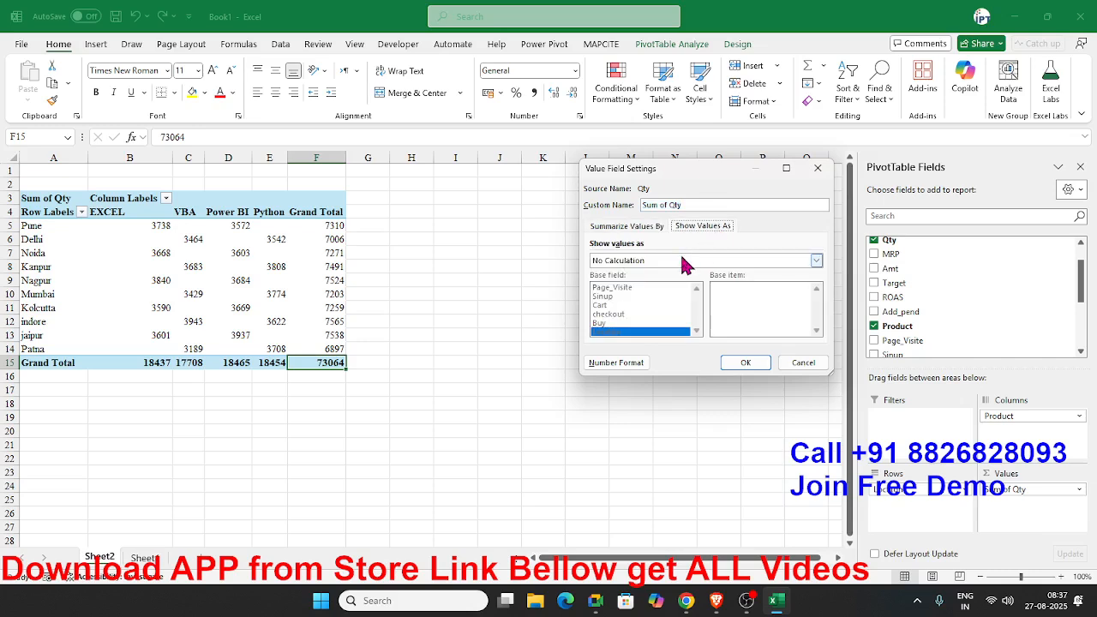
left_click(685, 262)
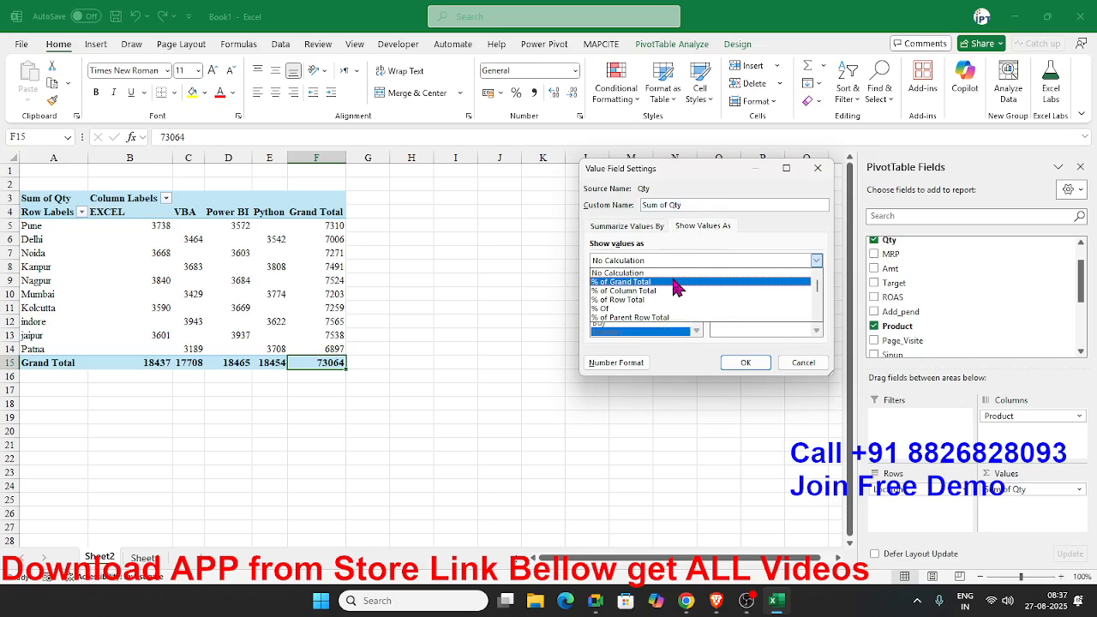
left_click(674, 283)
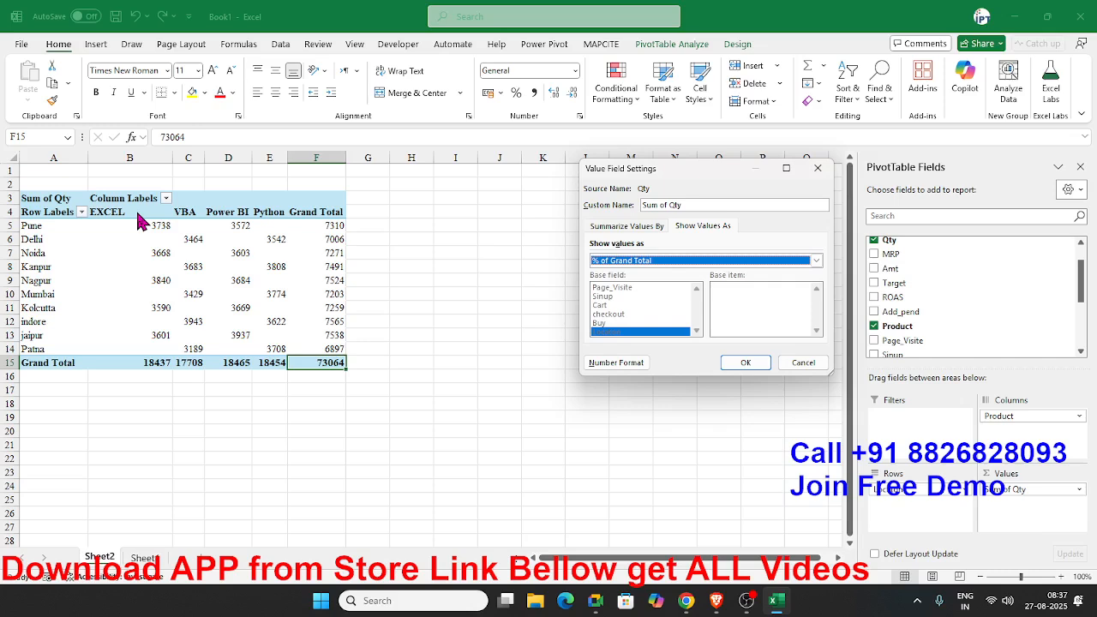
Try % of Column Total and % of Row Total as the Sum of Qty calculation, and cancel the value field settings.
left_click(718, 261)
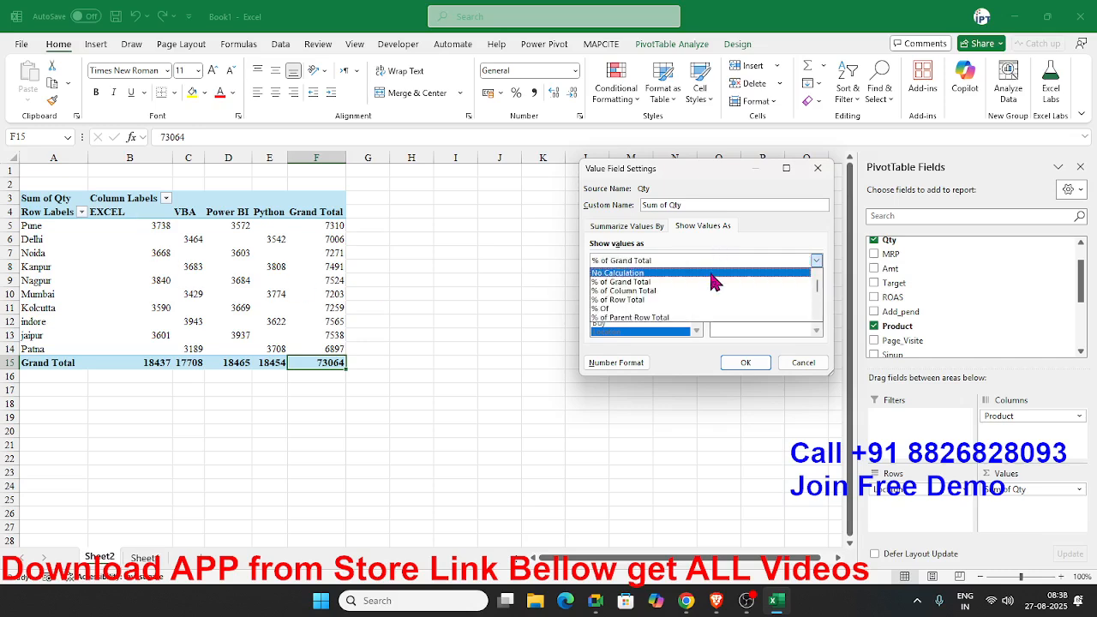
left_click(683, 292)
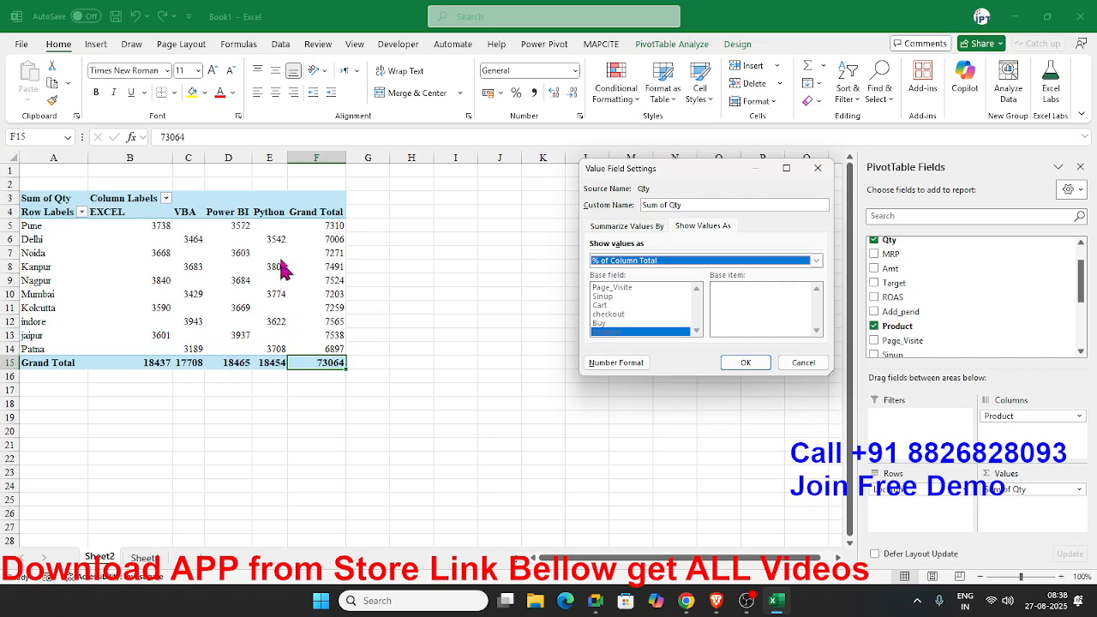
left_click(609, 262)
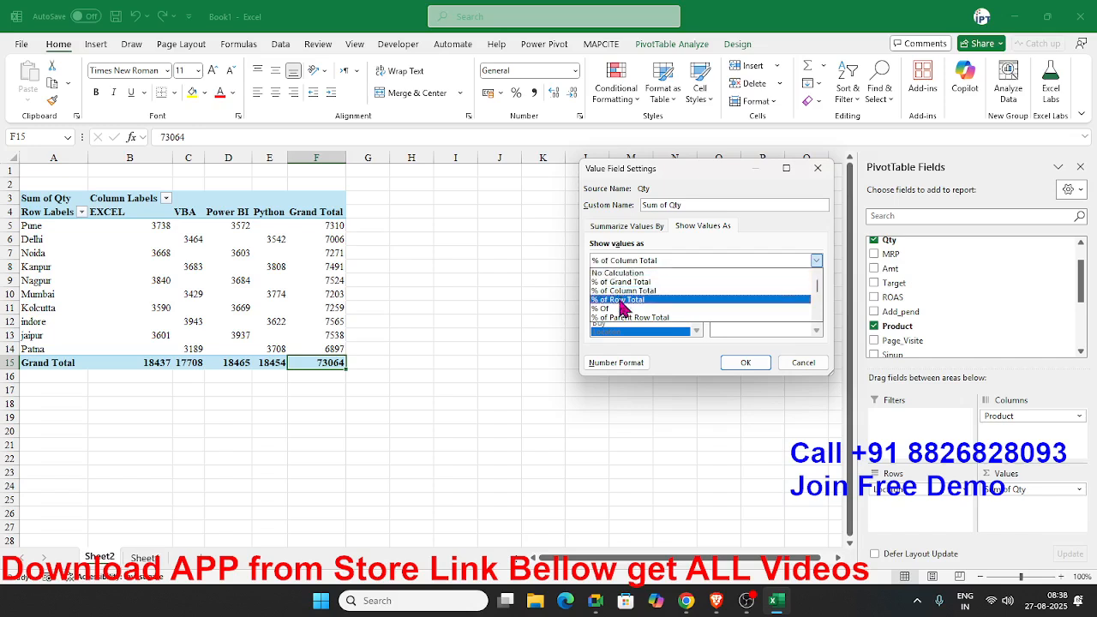
left_click(622, 300)
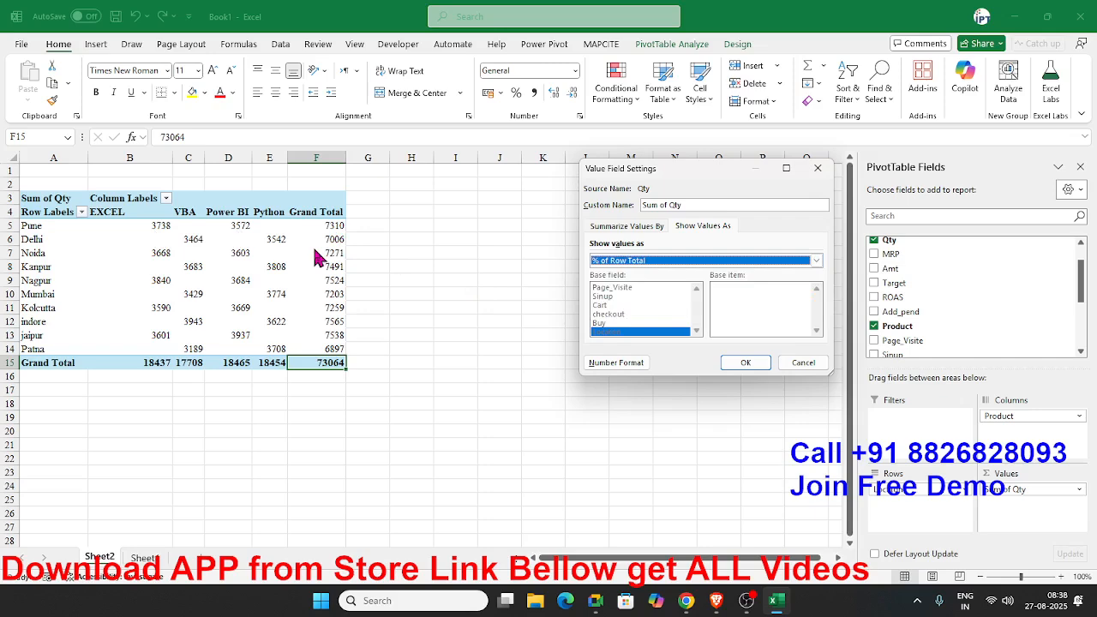
left_click(667, 262)
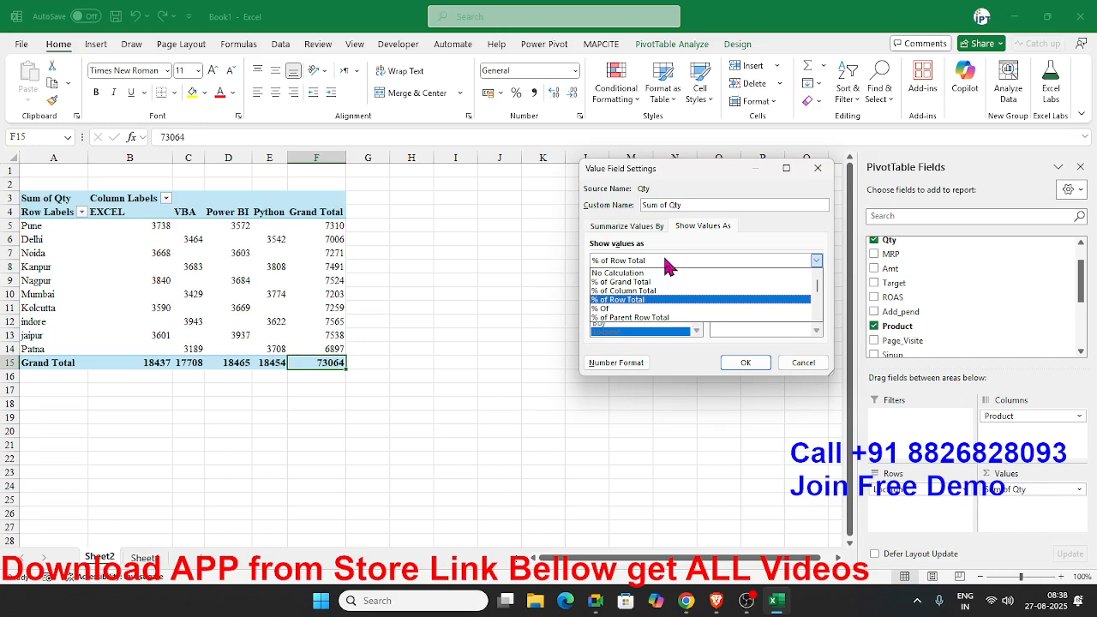
left_click(788, 361)
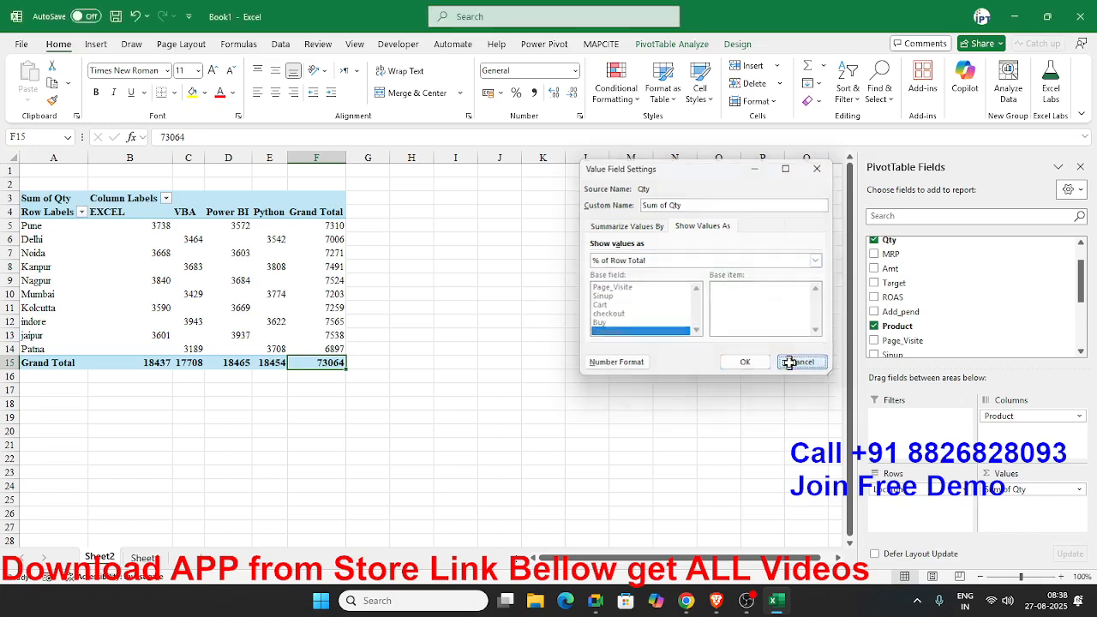
Remove the Product field from the pivot table's columns and select the Pune row label.
left_click_drag(1011, 418, 996, 360)
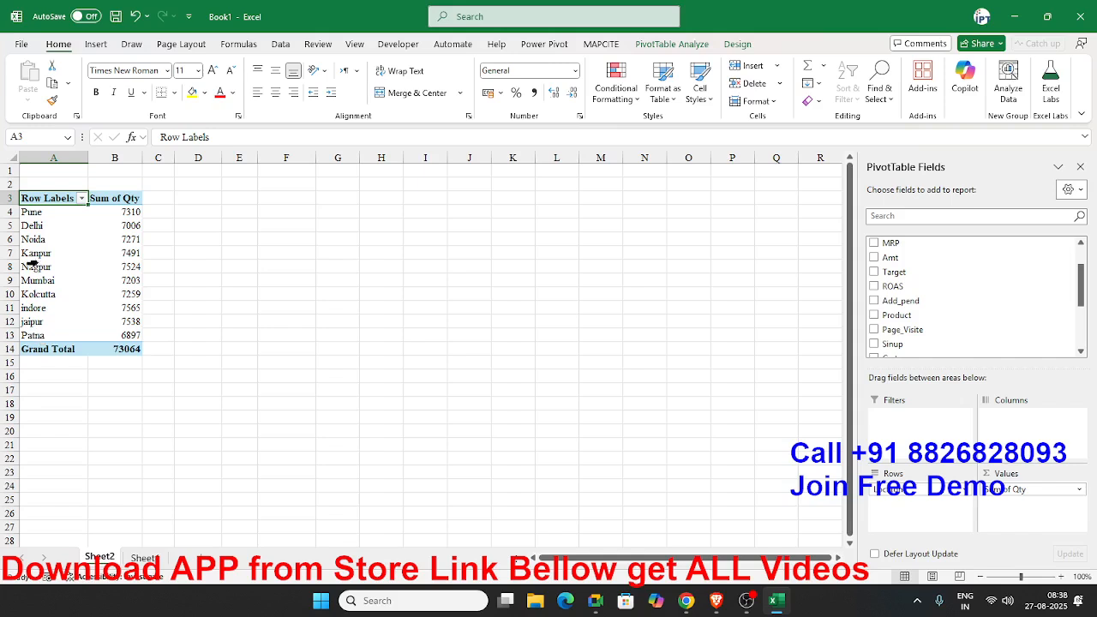
left_click(34, 214)
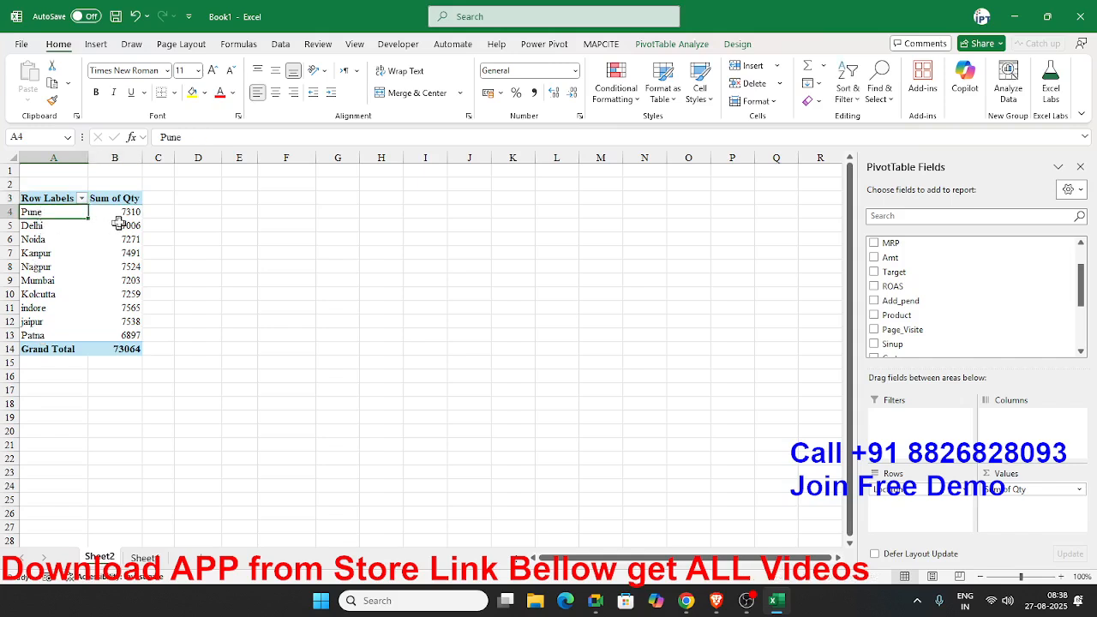
left_click_drag(128, 210, 127, 351)
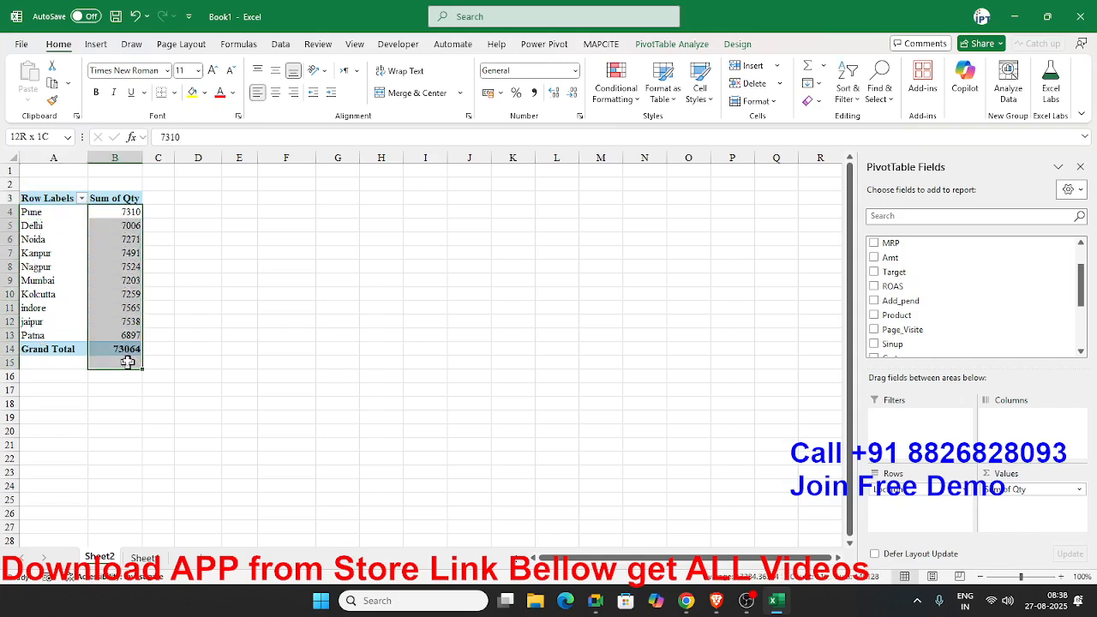
left_click(128, 335)
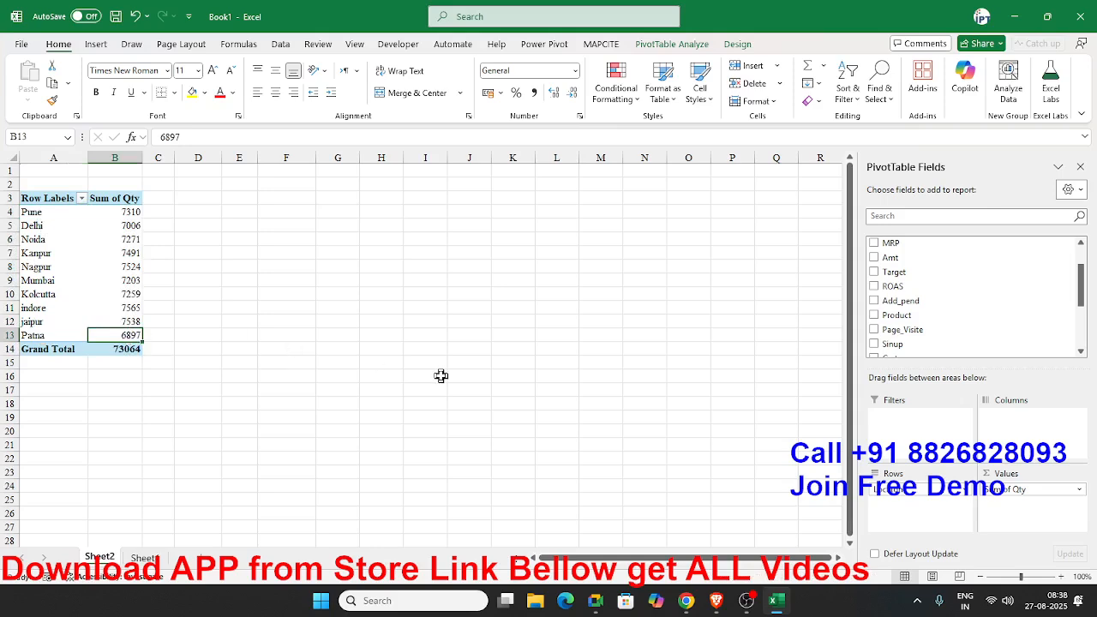
left_click(24, 210)
left_click(48, 213)
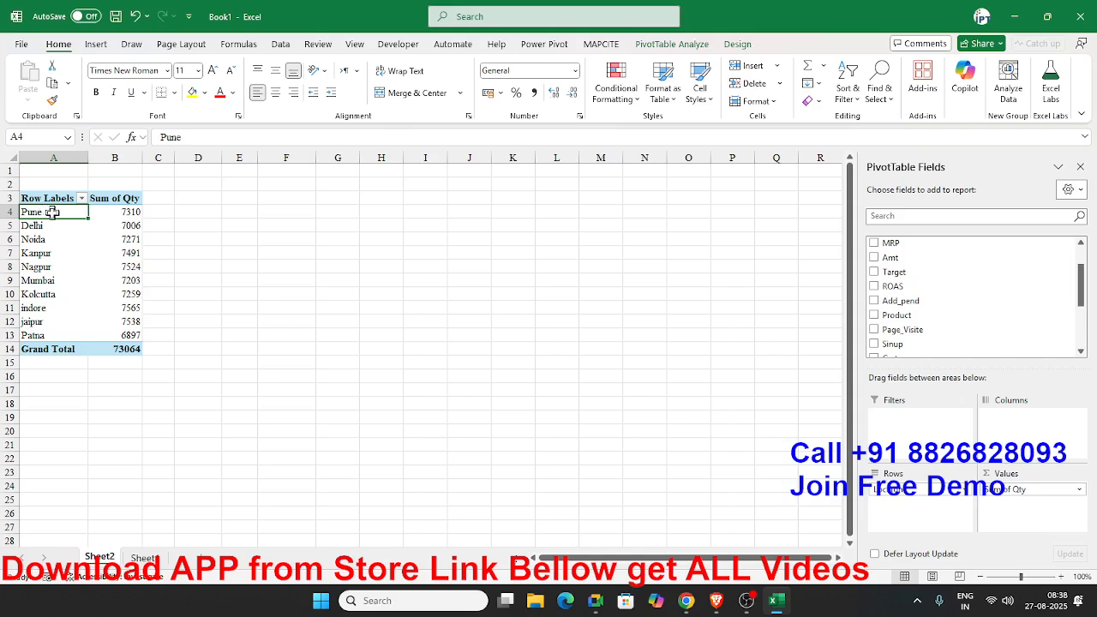
Show Sum of Qty as % Of, with Locaton as base field and Pune as base item.
left_click(1026, 489)
left_click(1028, 473)
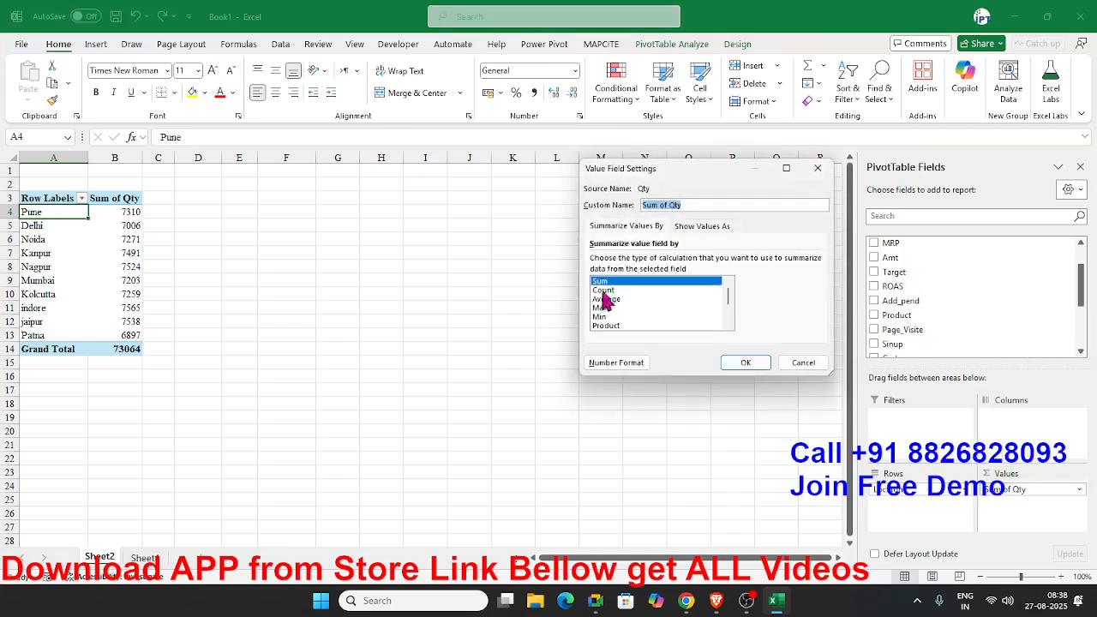
left_click(703, 226)
left_click(628, 260)
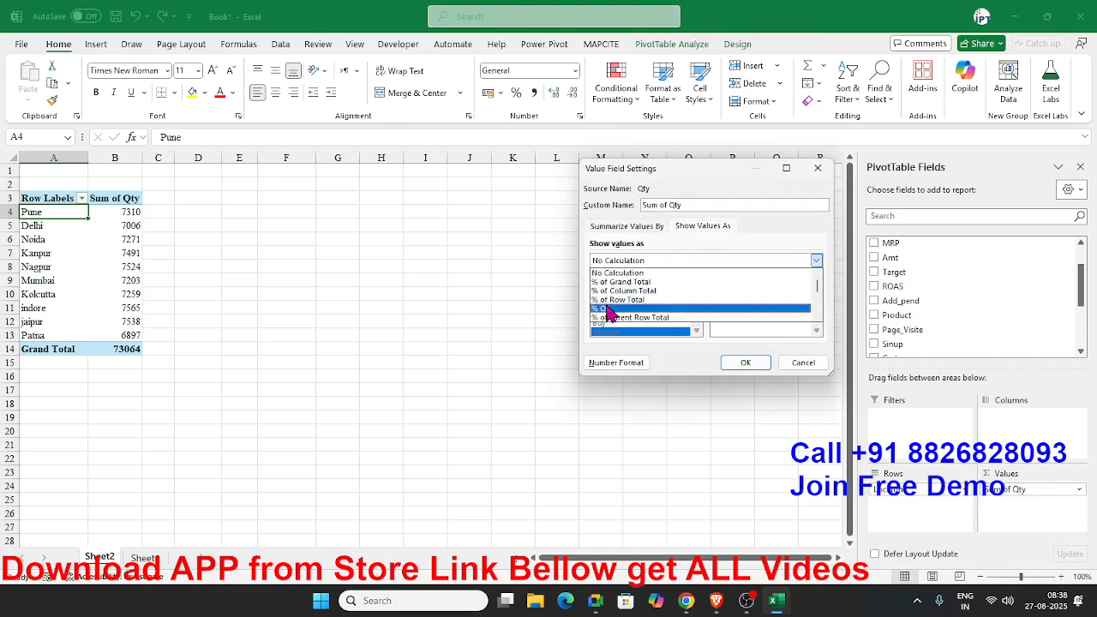
left_click(605, 309)
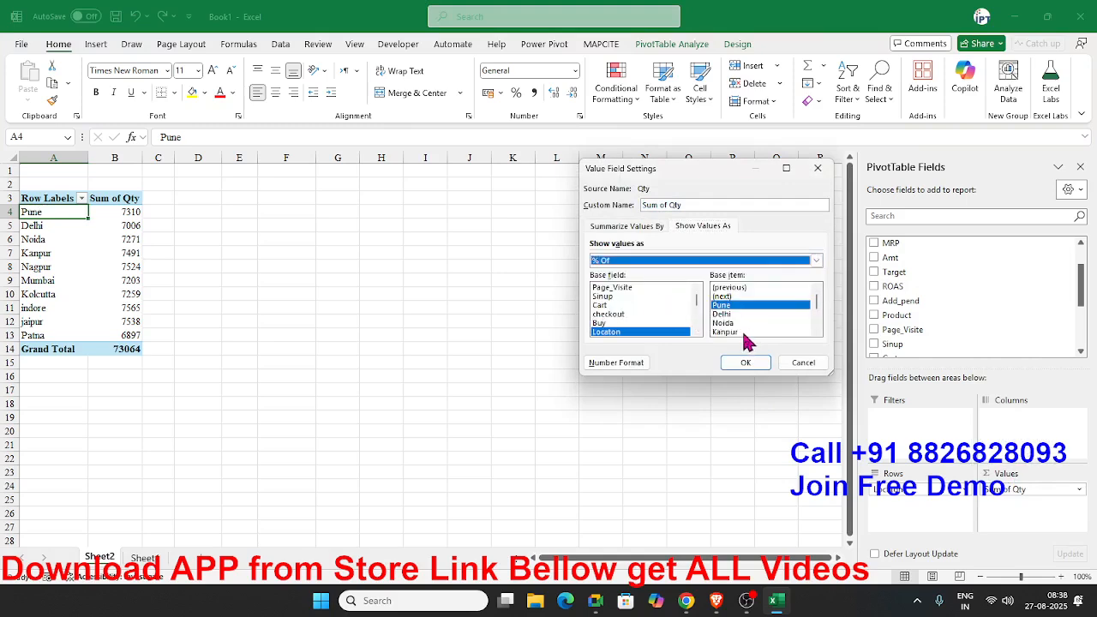
left_click(747, 365)
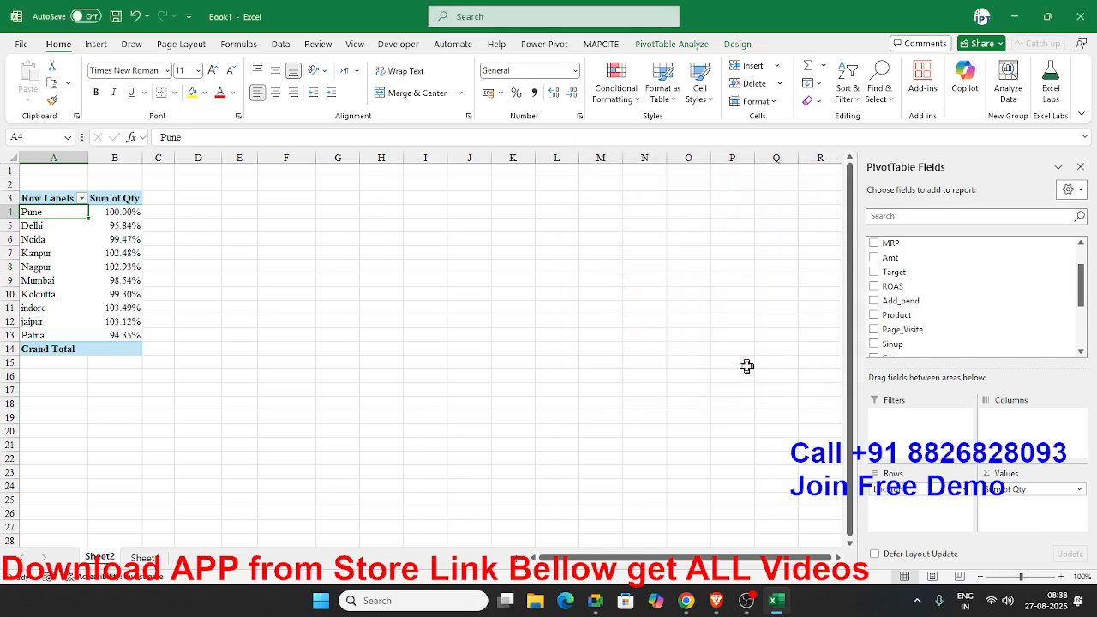
Examine the base items and the available Show Values As calculations in the Sum of Qty settings, and close them without changes.
left_click(1037, 488)
left_click(1032, 473)
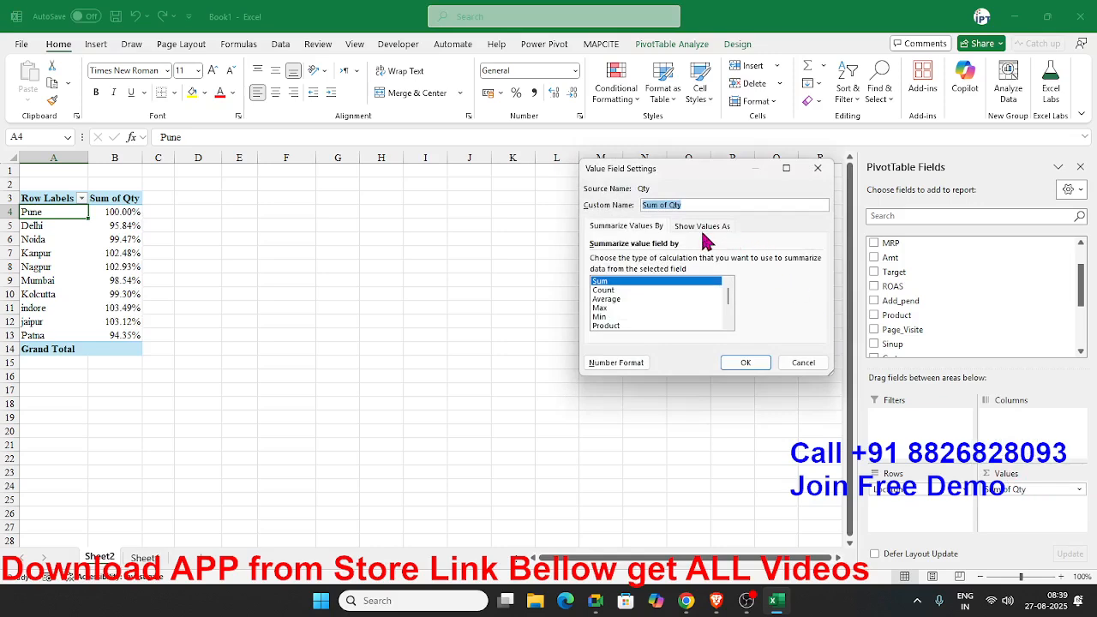
left_click(703, 226)
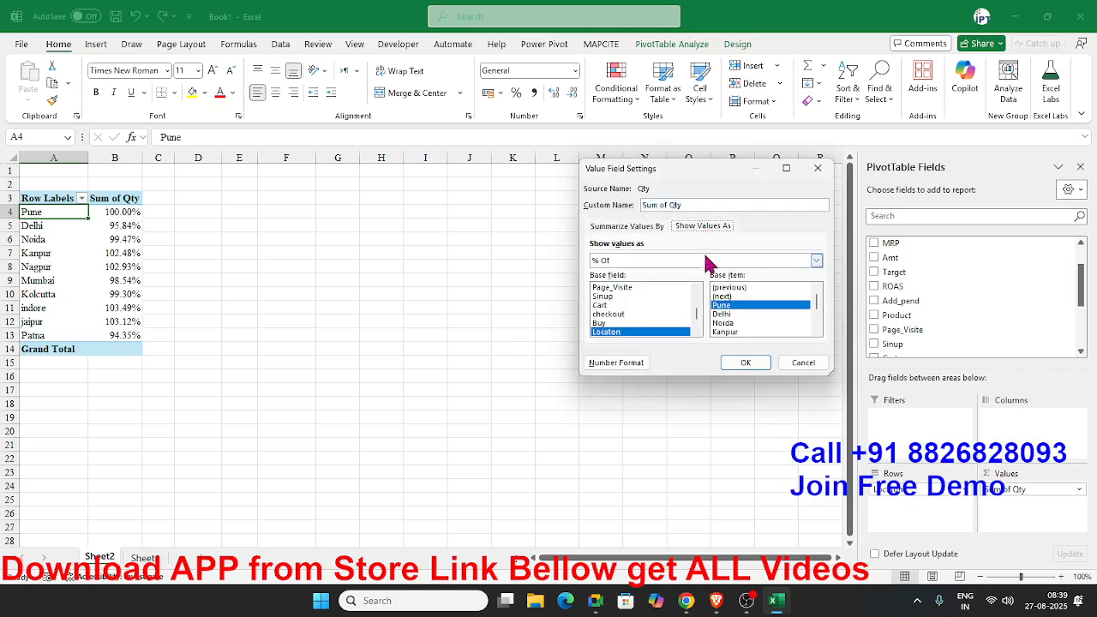
left_click(817, 332)
left_click(758, 261)
scroll(757, 269, "down", 4)
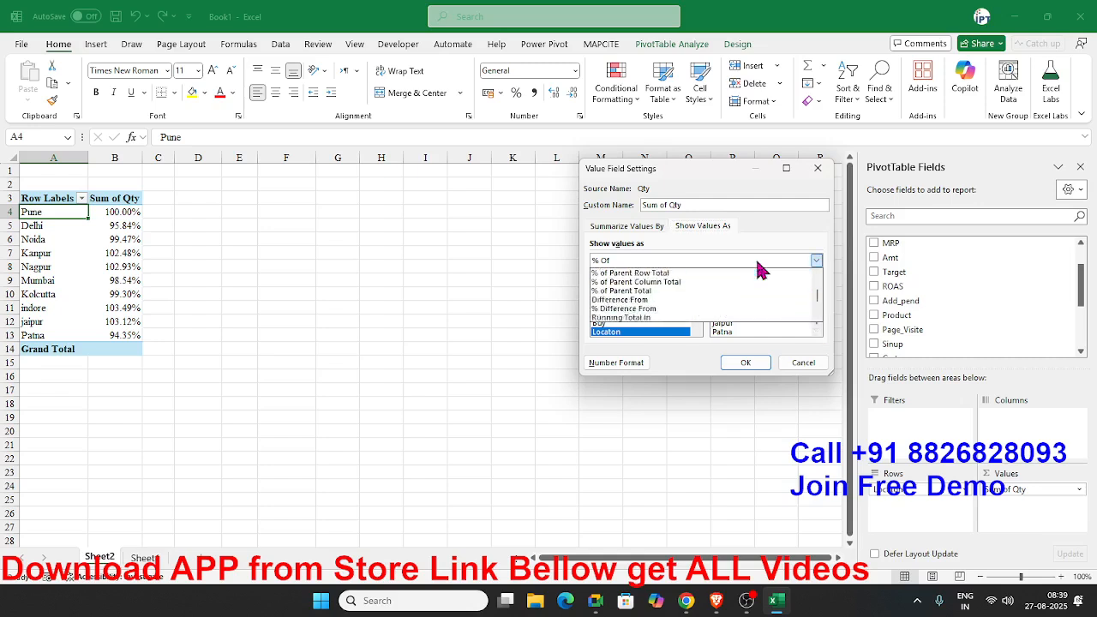
scroll(758, 270, "up", 2)
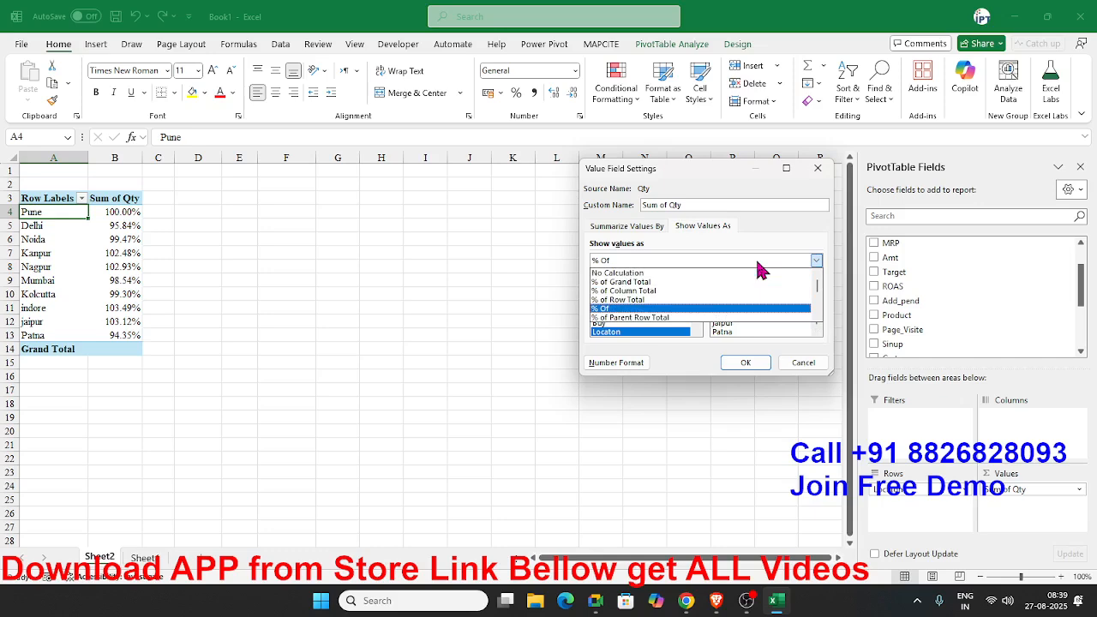
left_click(806, 363)
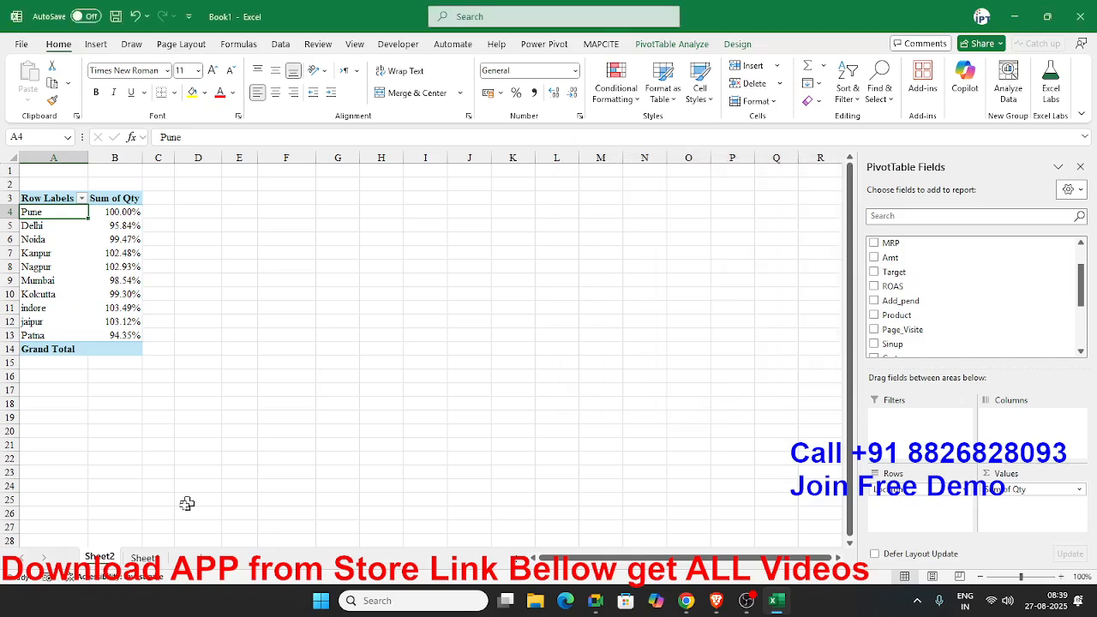
Show the source data on Sheet1 and select the ROAS column header.
left_click(147, 557)
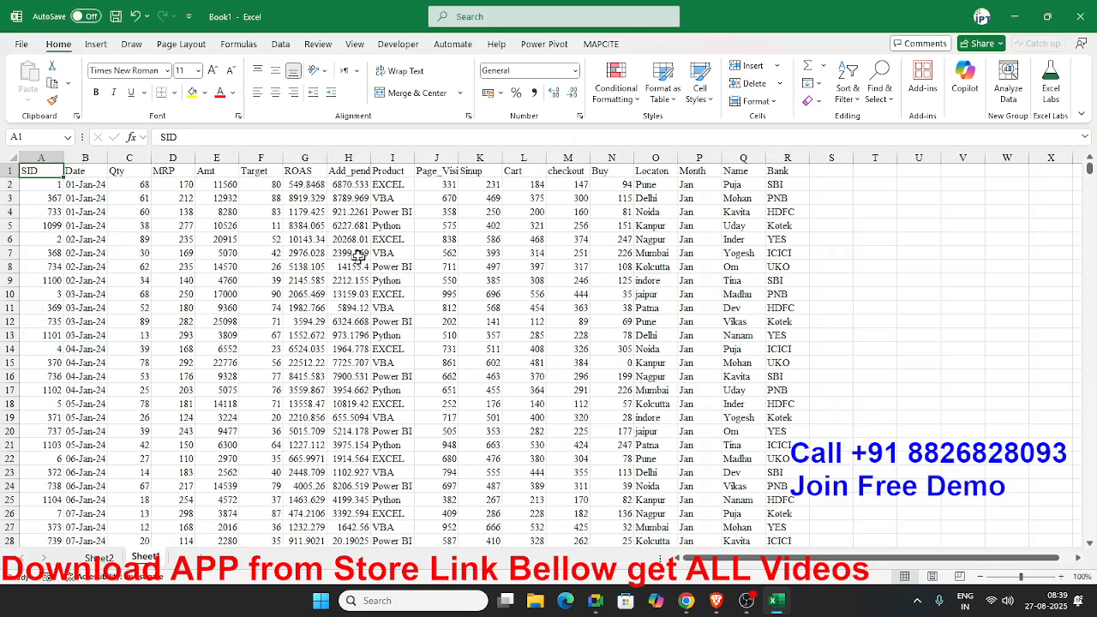
left_click(305, 171)
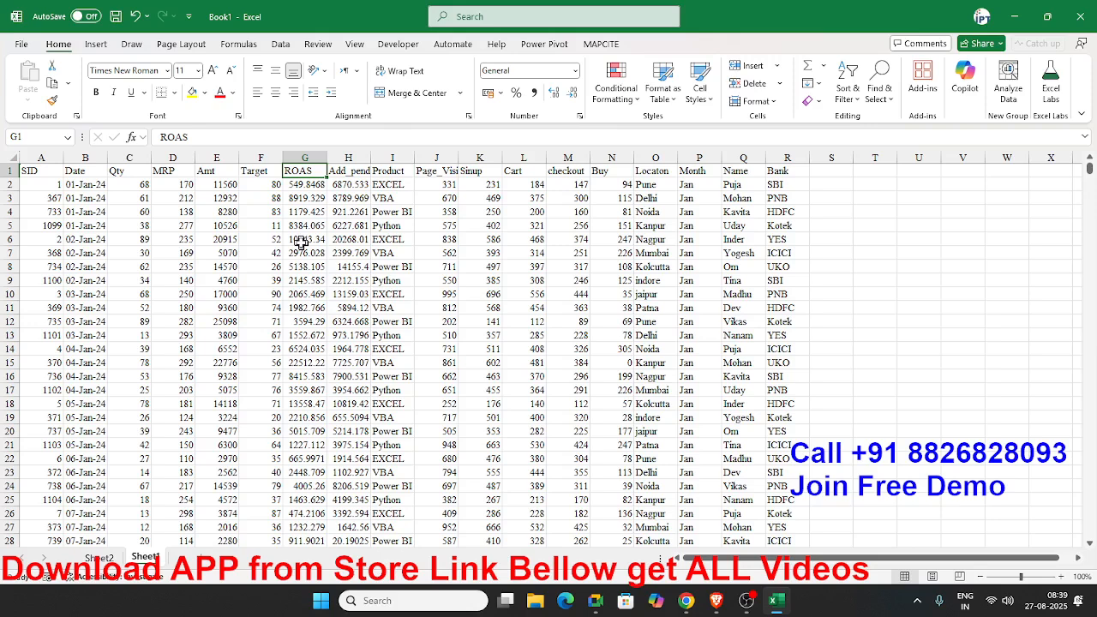
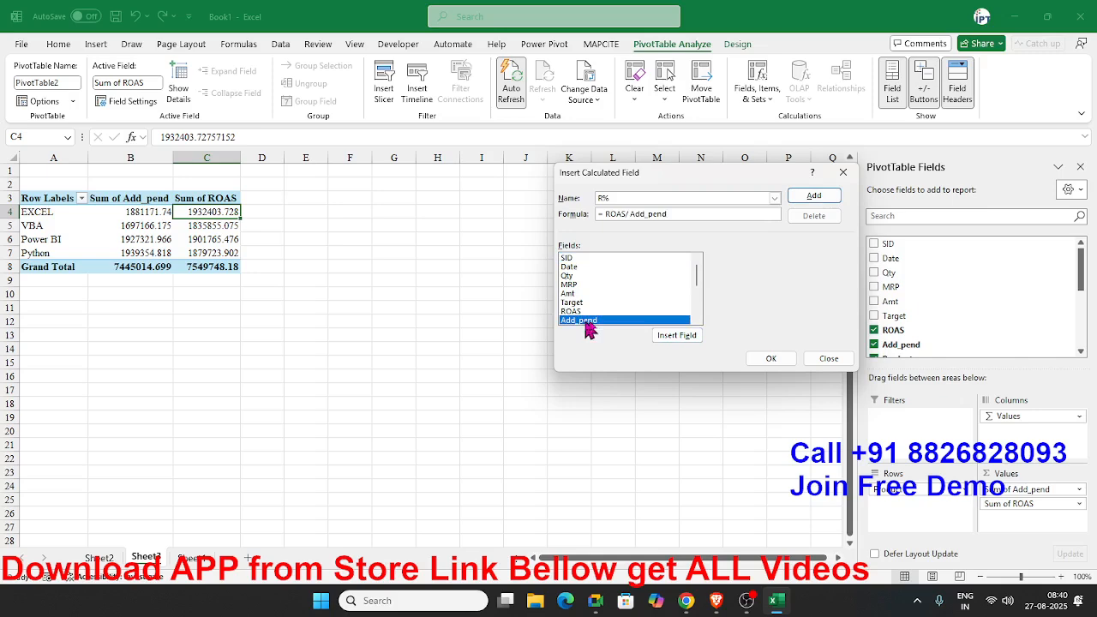
Add the calculated field R% with the formula = ROAS/ Add_pend to the pivot table and format its values as percentages.
left_click(816, 196)
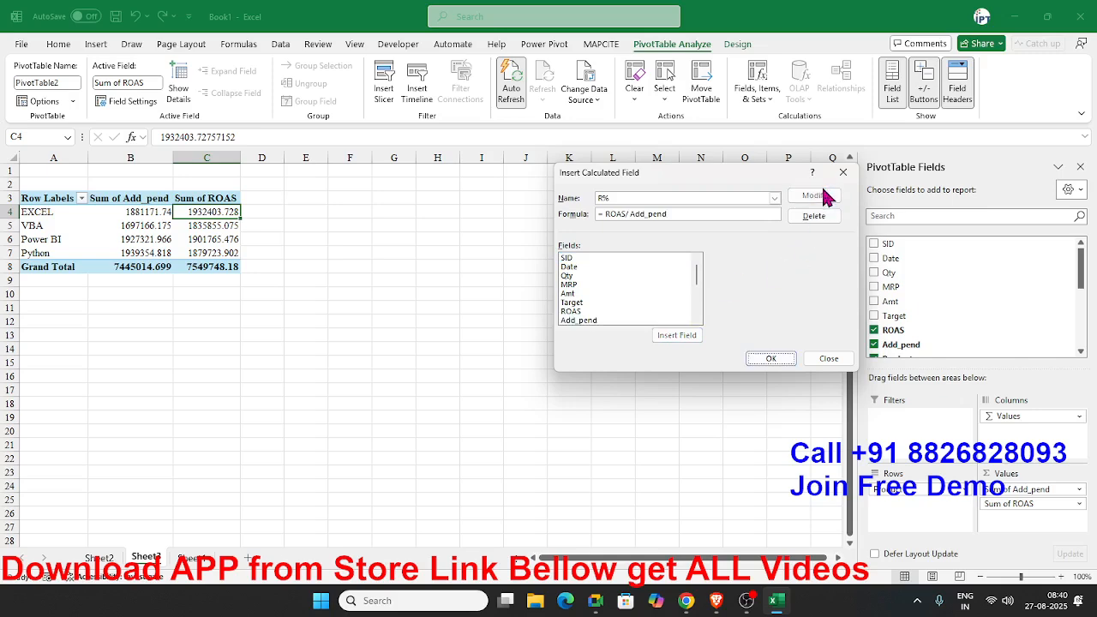
left_click(771, 359)
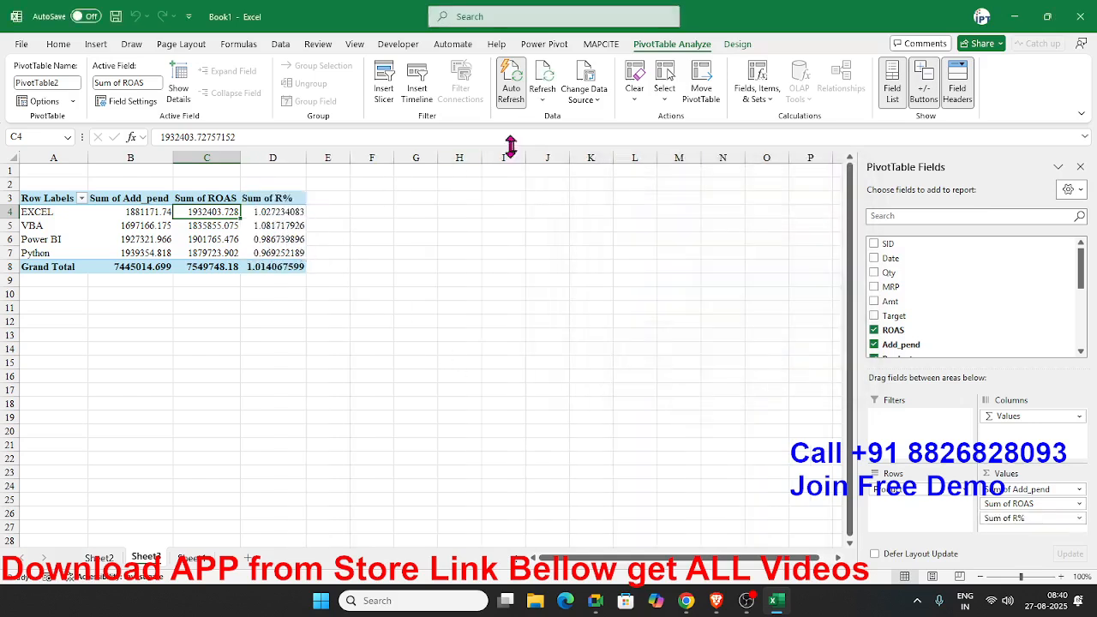
left_click_drag(269, 214, 265, 263)
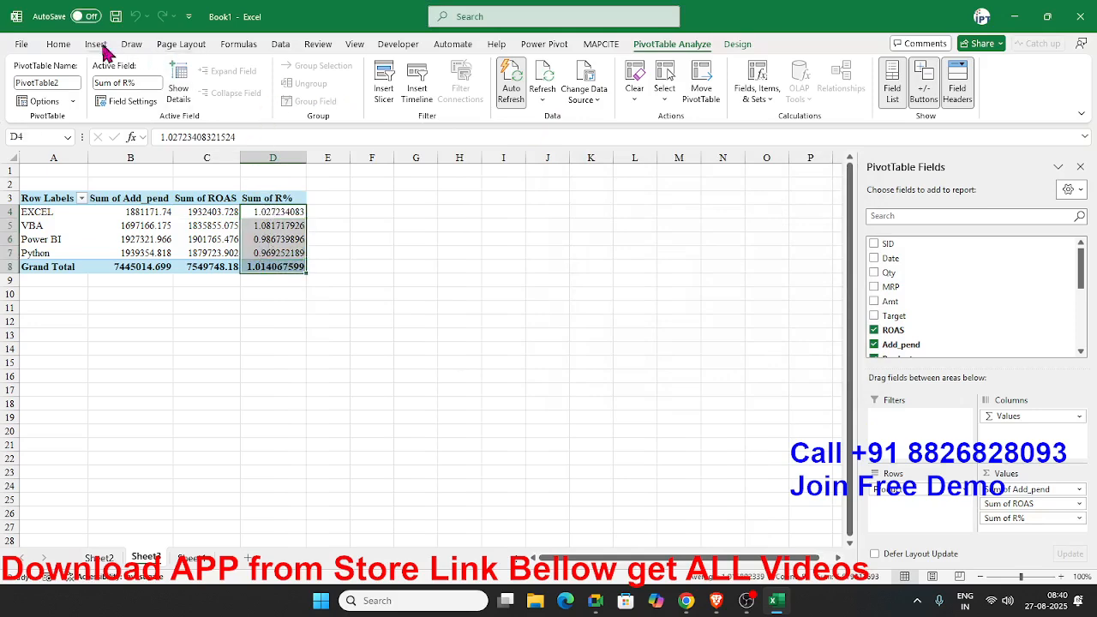
left_click(57, 47)
left_click(525, 92)
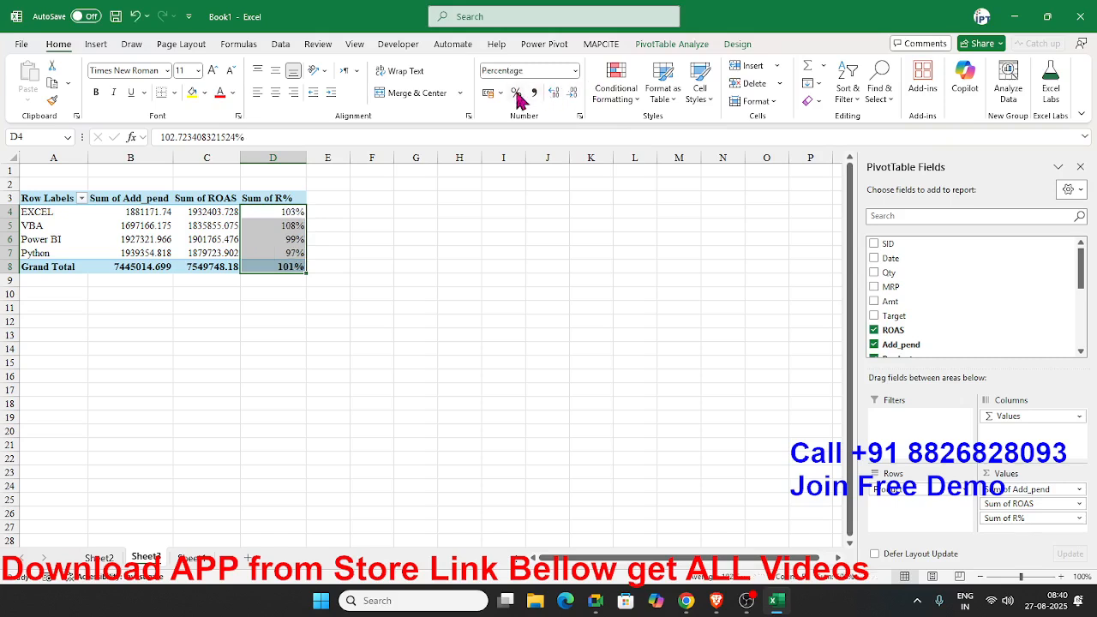
In F4, calculate EXCEL's Sum of ROAS divided by its Sum of Add_pend from the pivot table, formatted as a percentage.
left_click(374, 213)
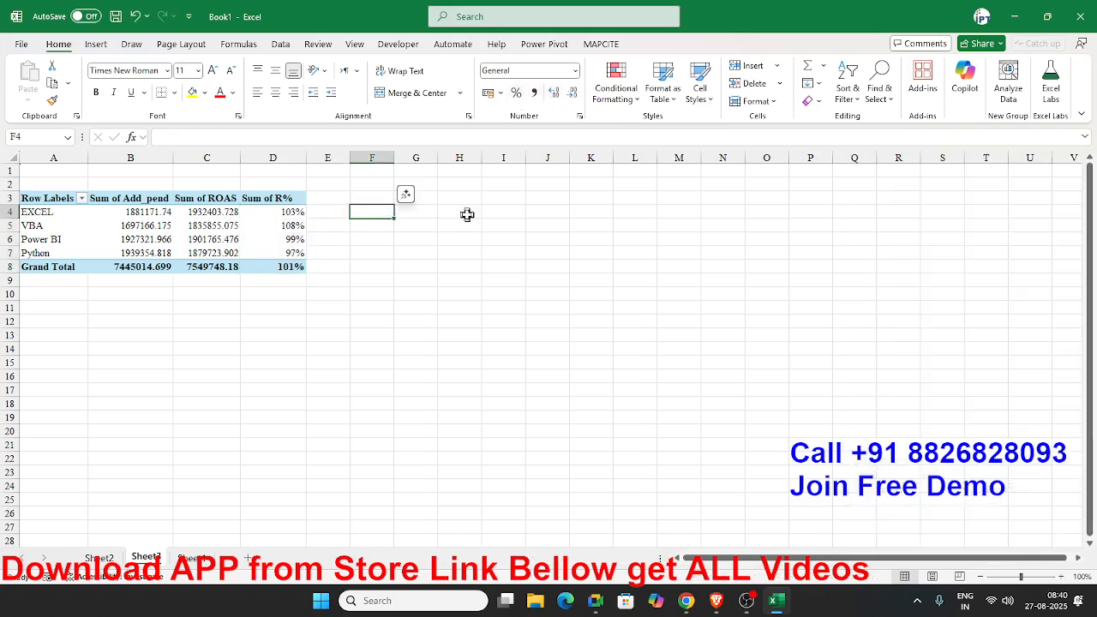
type("=")
key("Left")
key("Left")
key("Left")
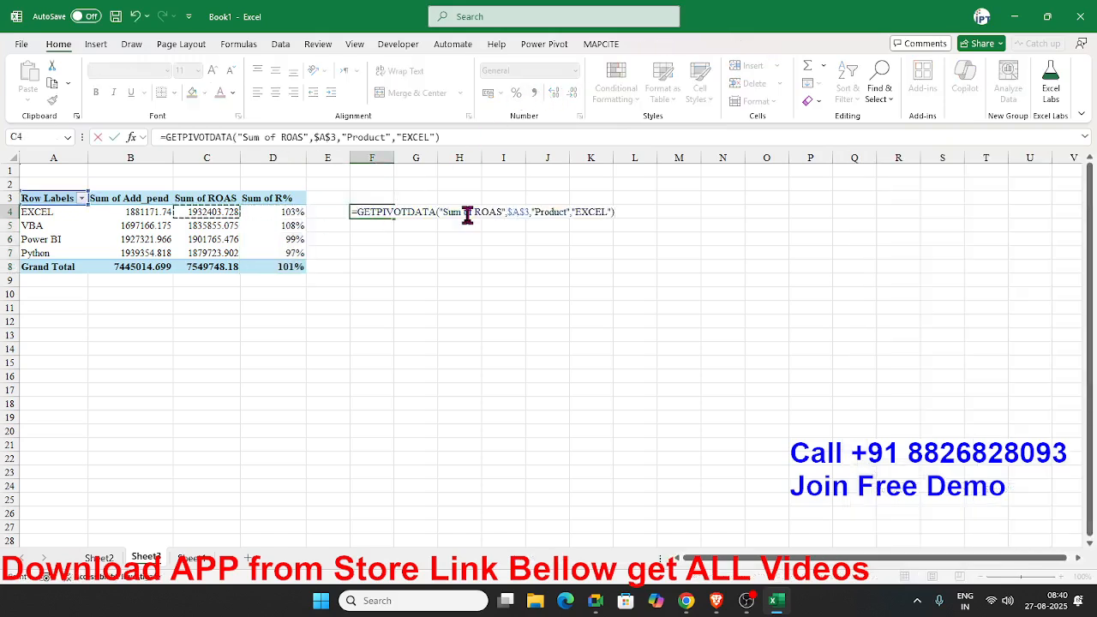
type("/")
key("Left")
key("Left")
key("Left")
key("Left")
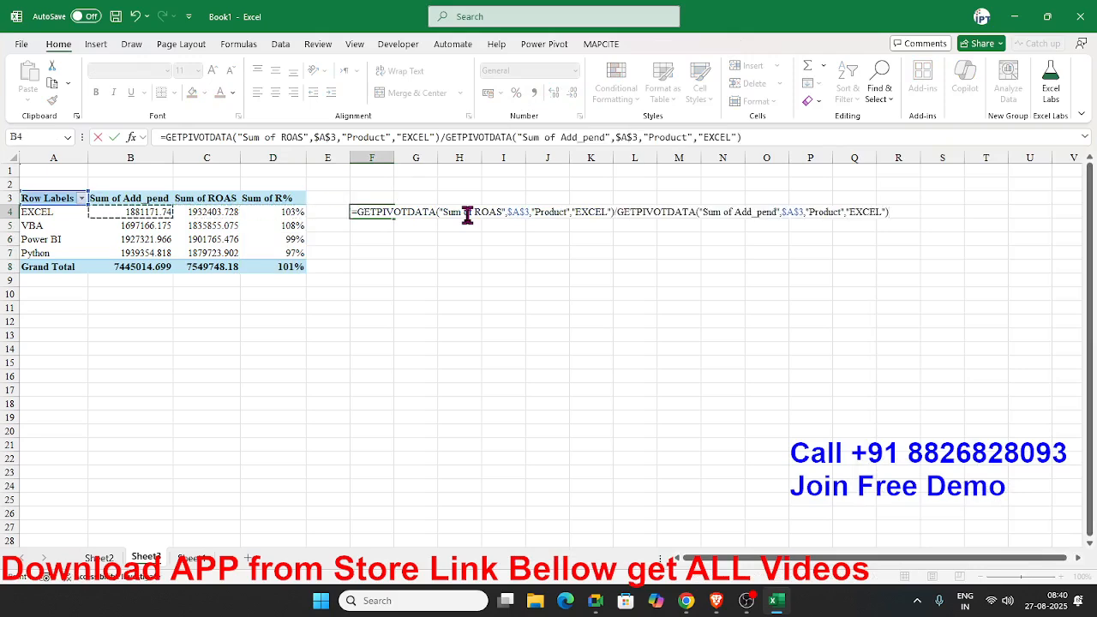
key("ctrl+Return")
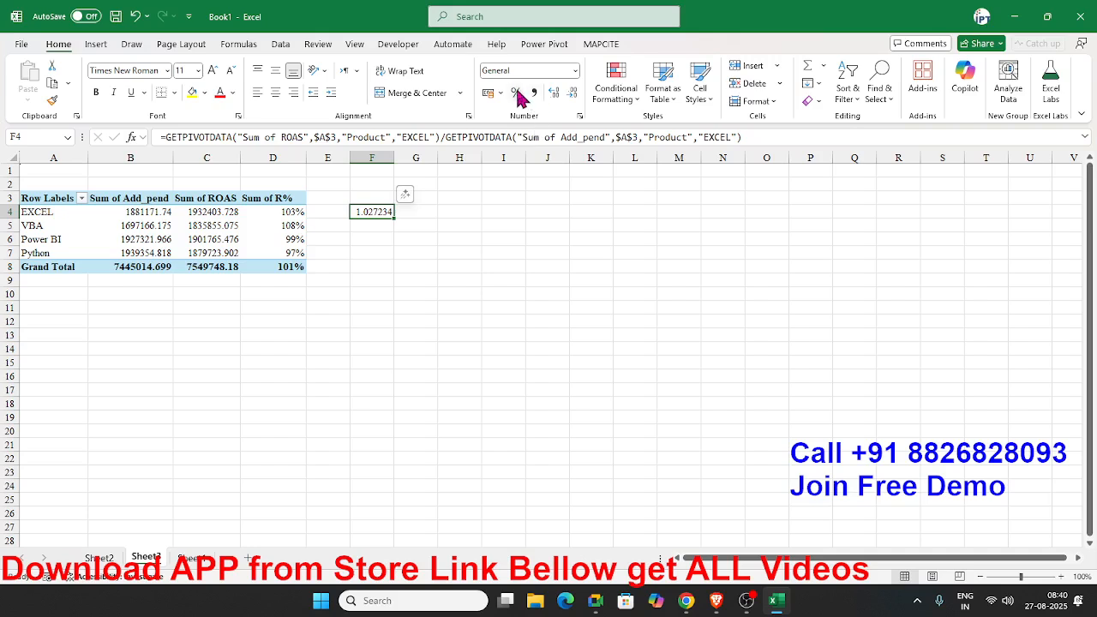
left_click(517, 92)
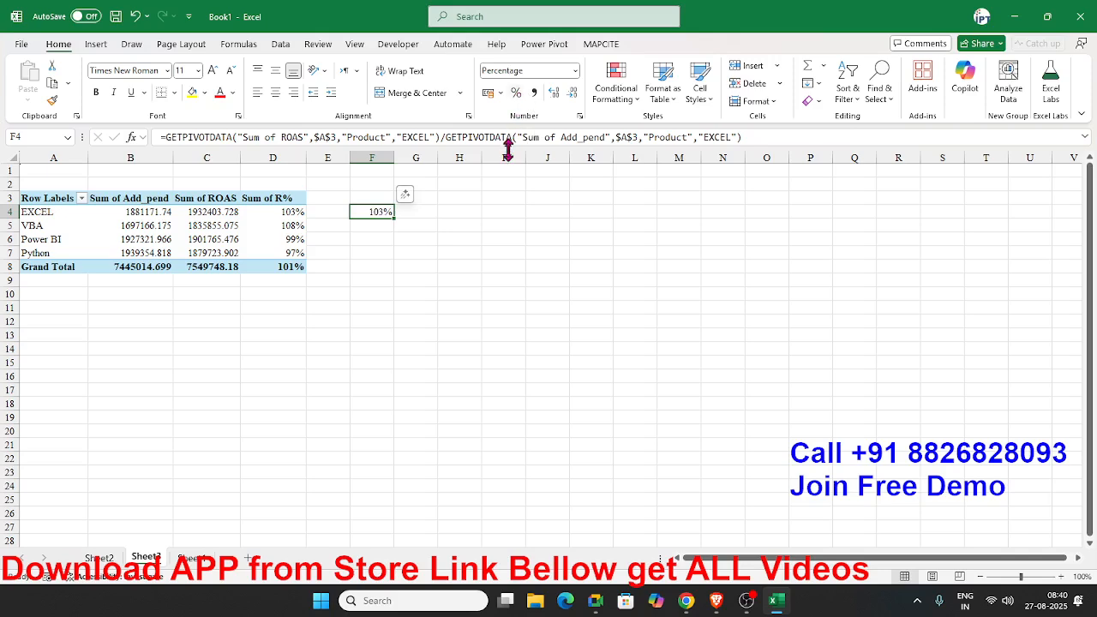
left_click(105, 212)
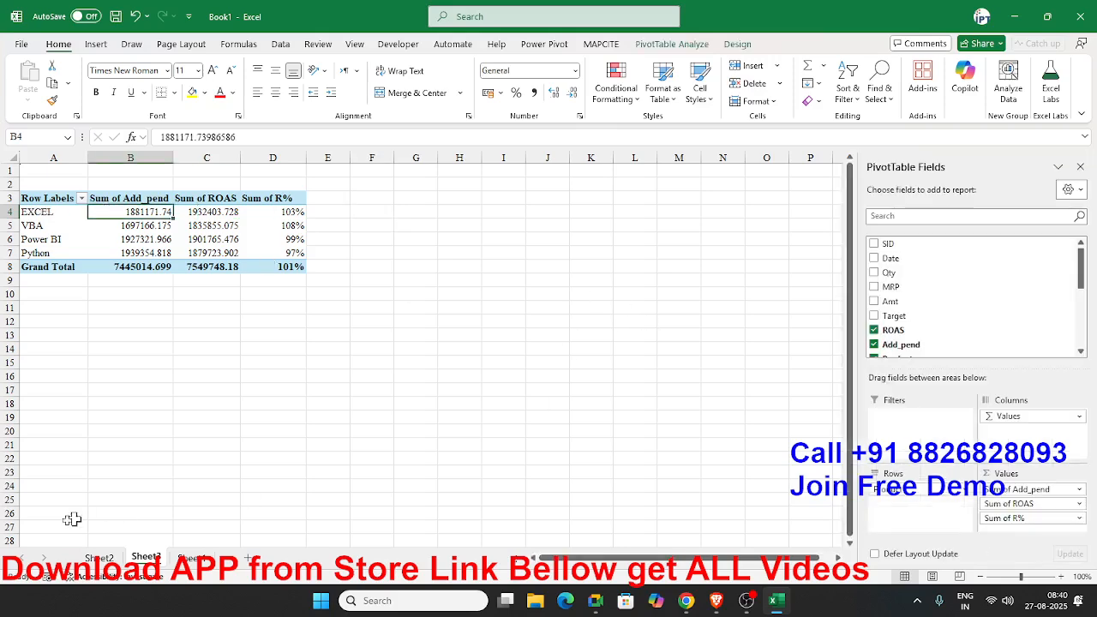
Create a pivot table from the Sheet1 data range on a new worksheet.
left_click(184, 558)
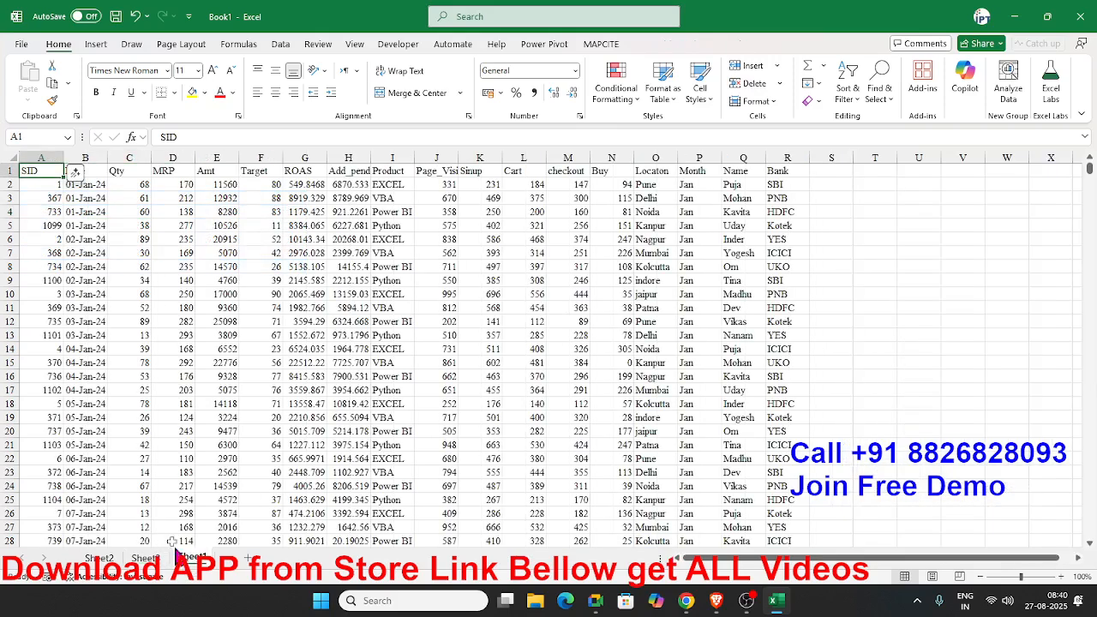
left_click(95, 44)
left_click(33, 76)
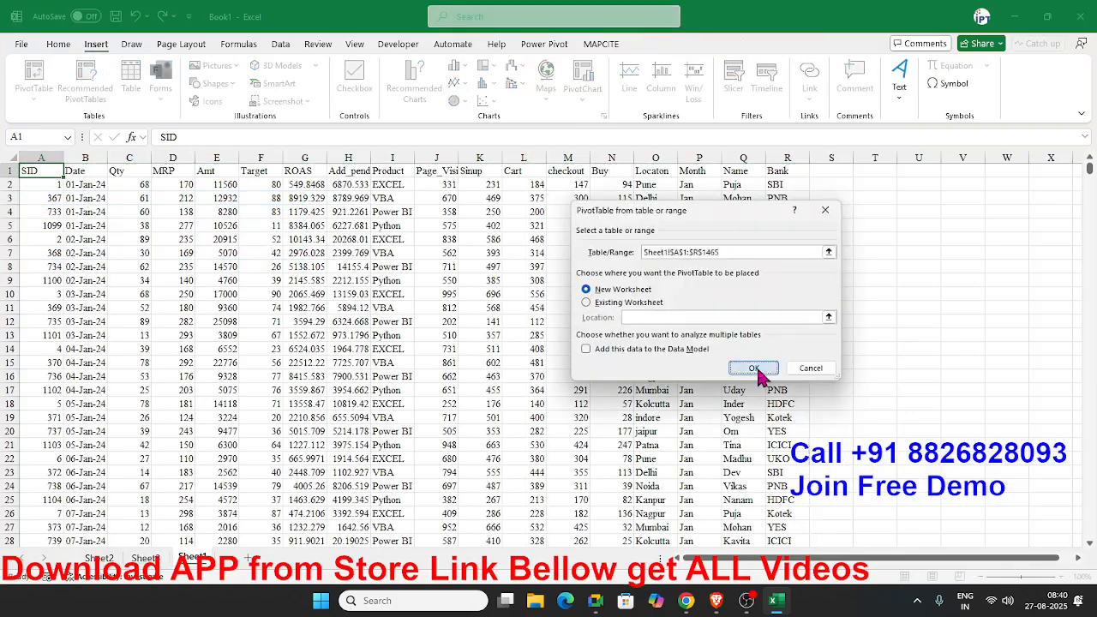
left_click(759, 367)
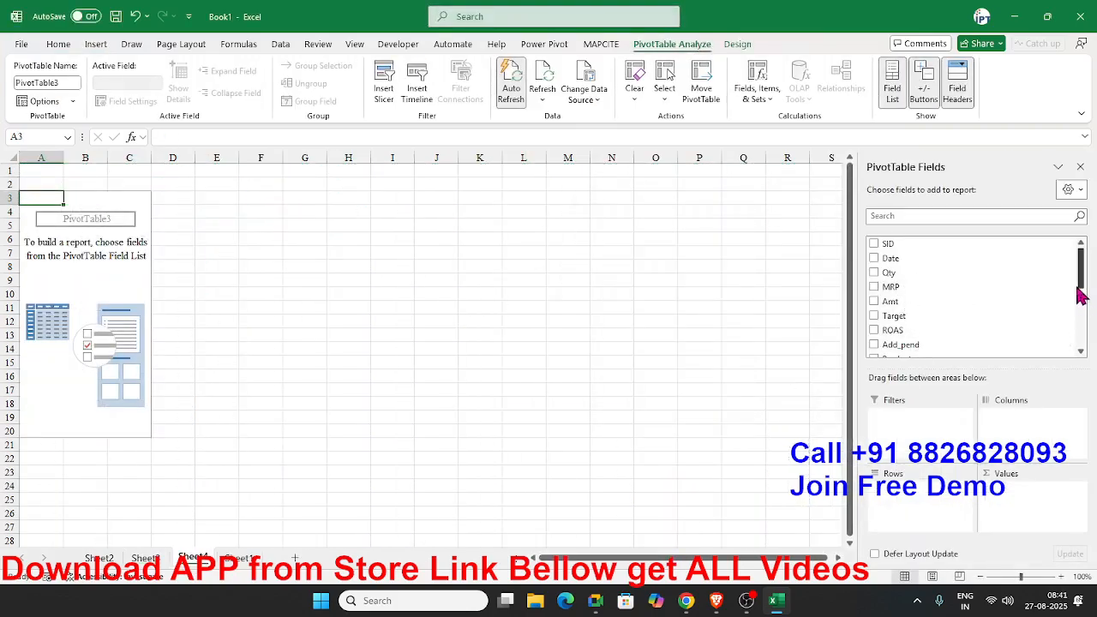
Build the new pivot table with Locaton as the row field and the sum of Qty as the values.
left_click_drag(1080, 292, 1087, 341)
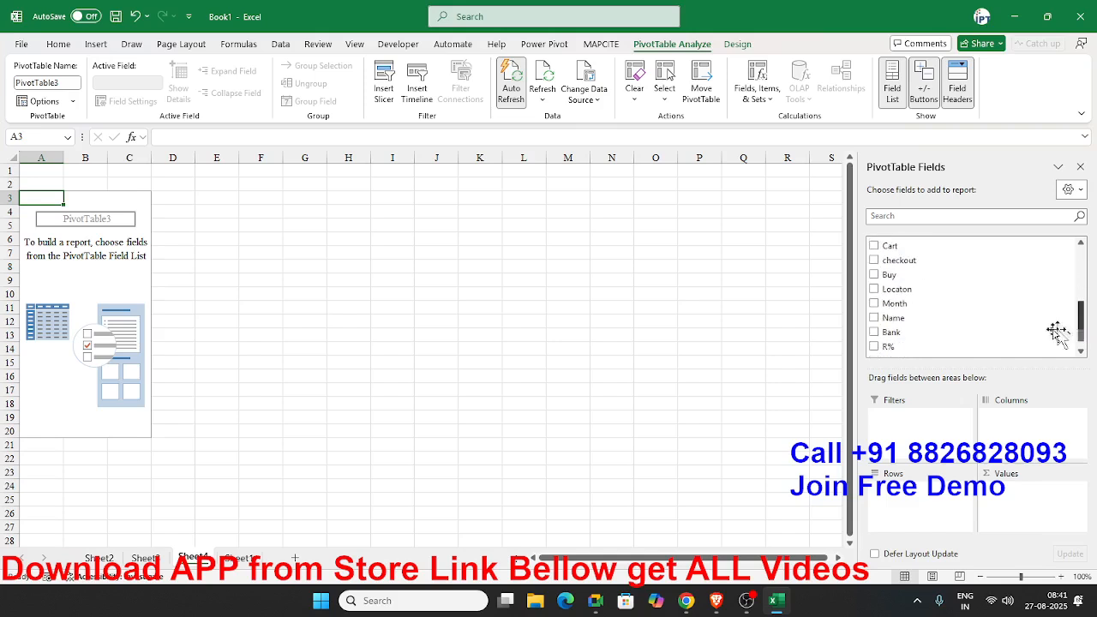
left_click_drag(938, 288, 960, 518)
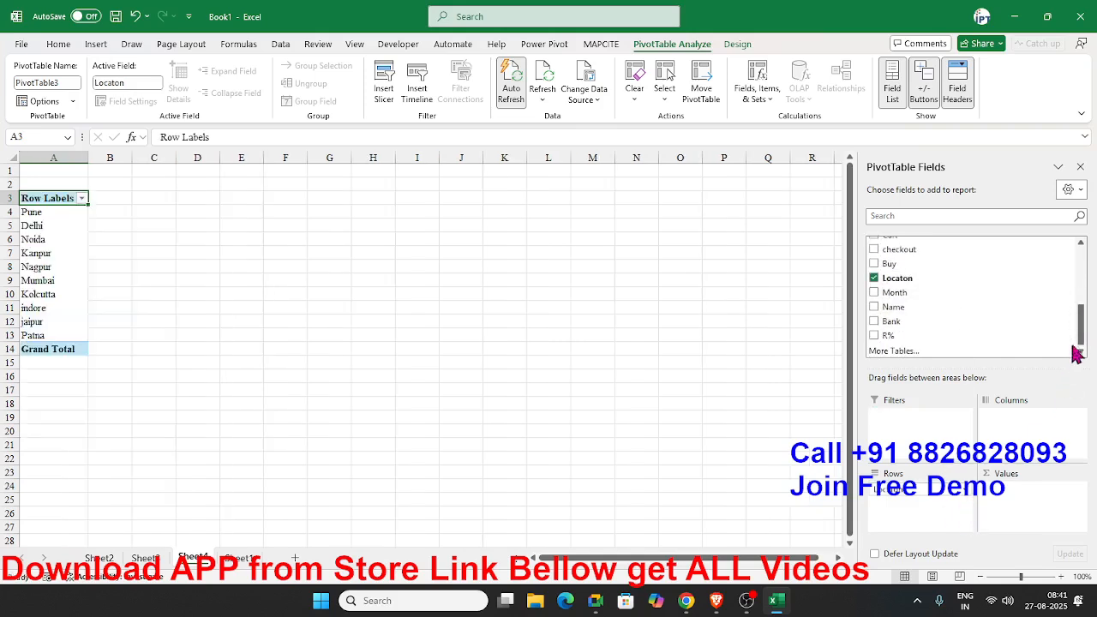
left_click_drag(1080, 329, 1079, 267)
left_click_drag(937, 273, 1018, 487)
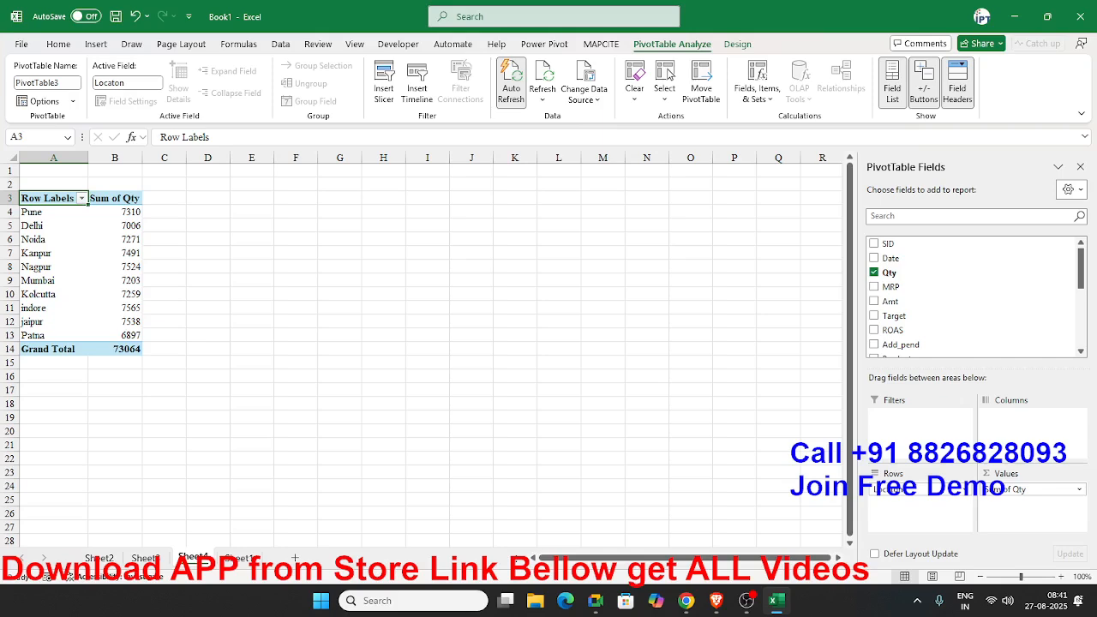
Examine the Sum of Qty values per location and the calculation options available for the pivot table.
left_click_drag(110, 220, 115, 338)
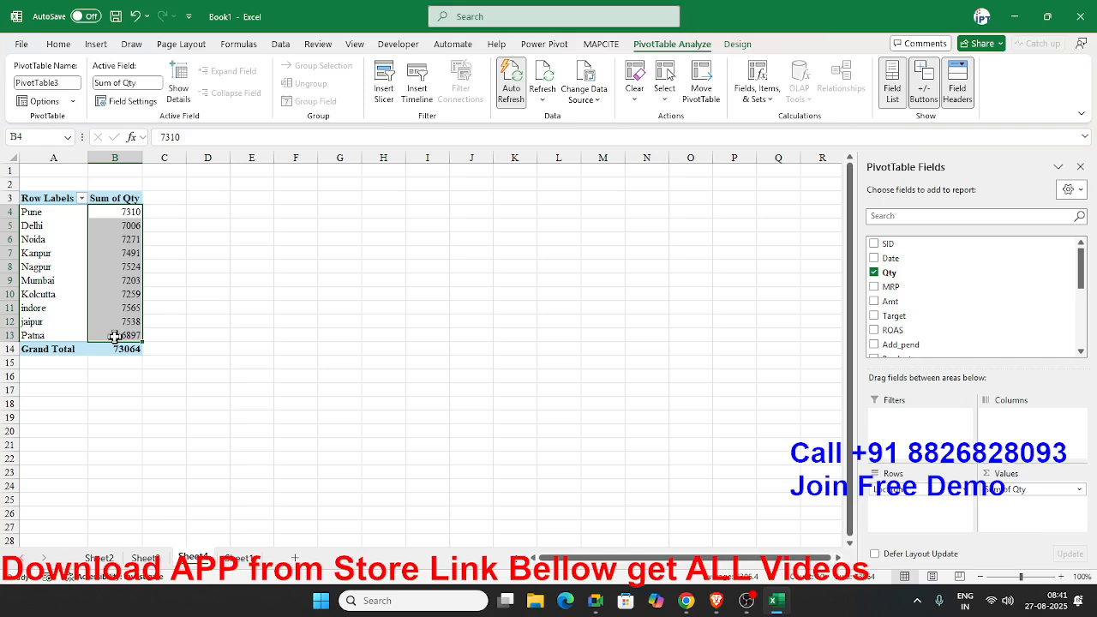
left_click(121, 210)
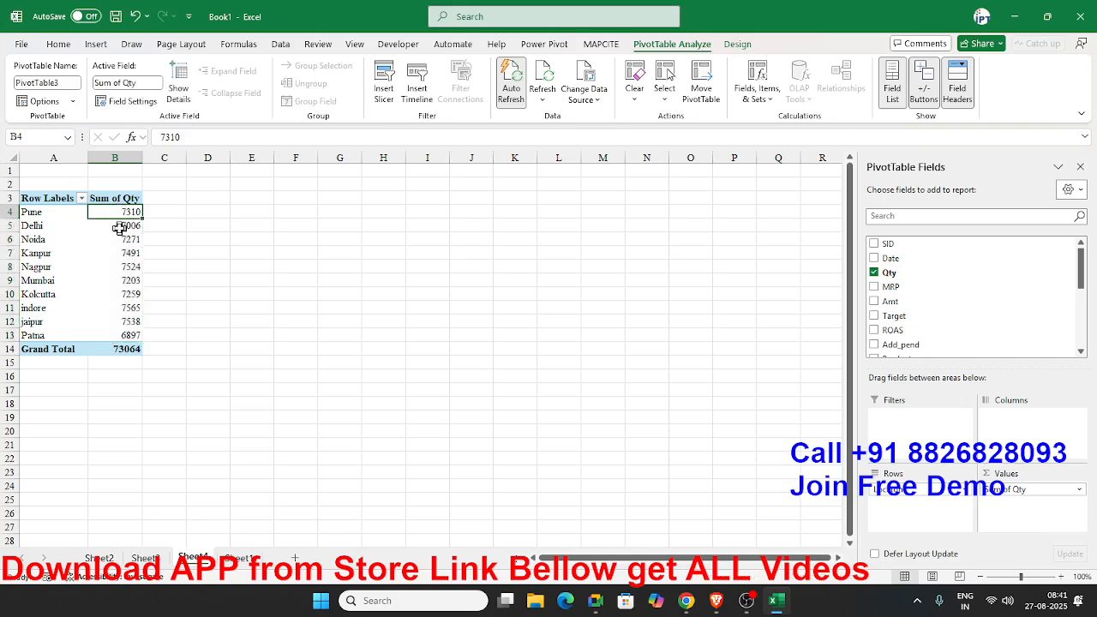
mouse_move(120, 228)
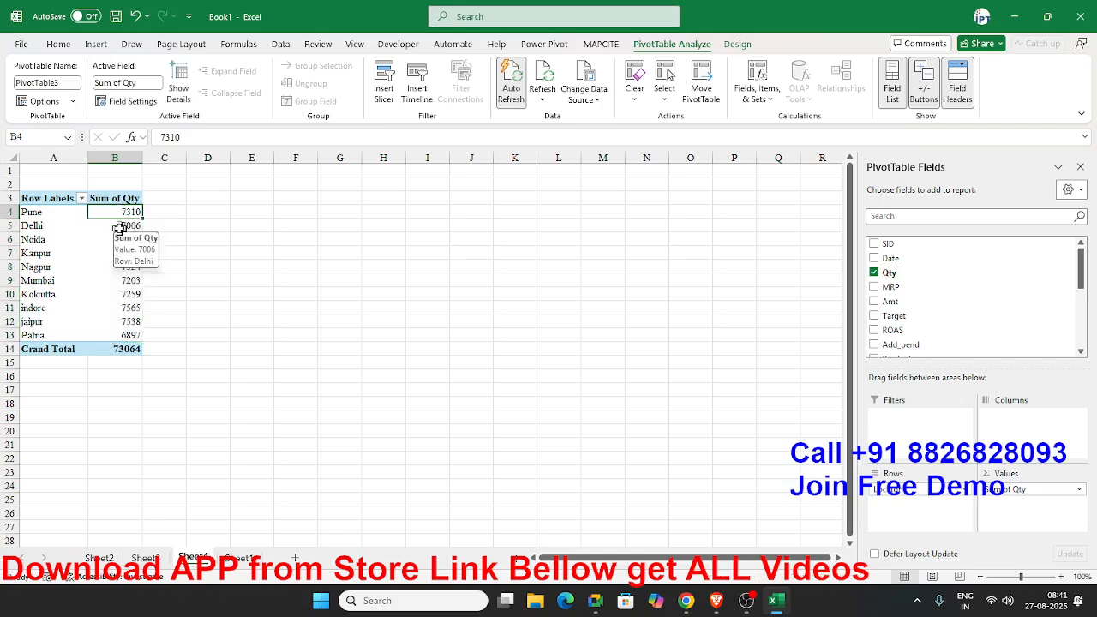
left_click_drag(120, 336, 104, 215)
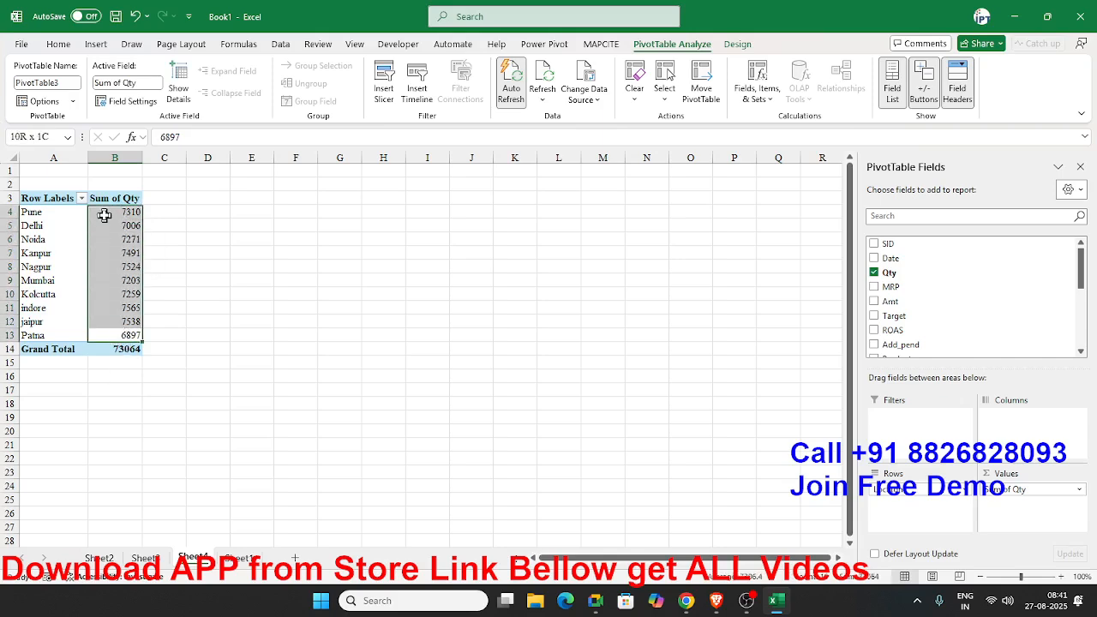
left_click(119, 284)
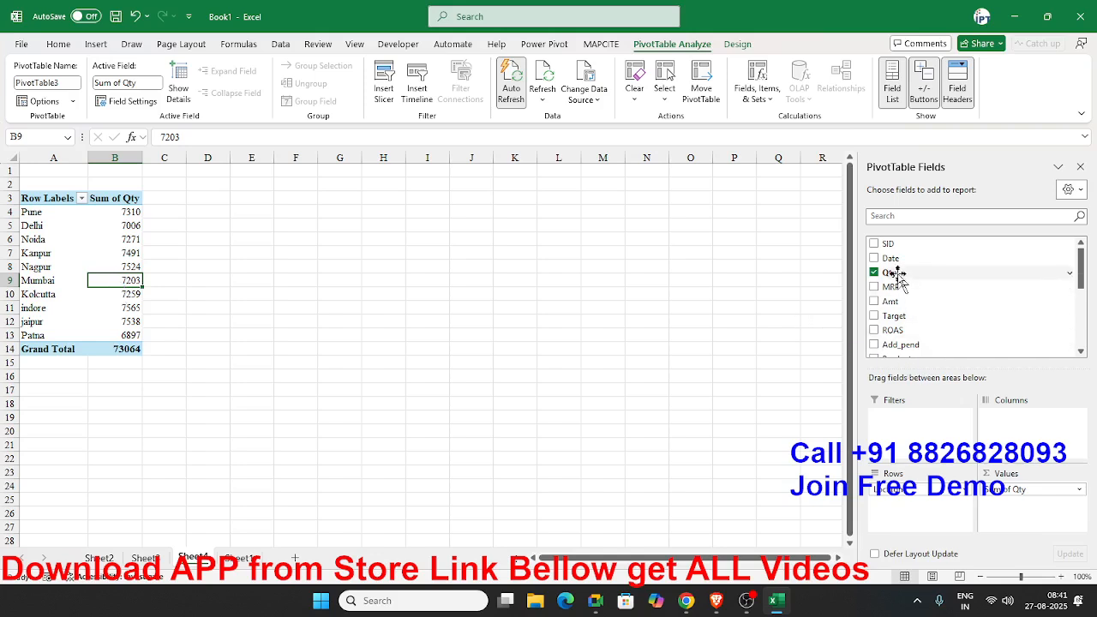
left_click(756, 102)
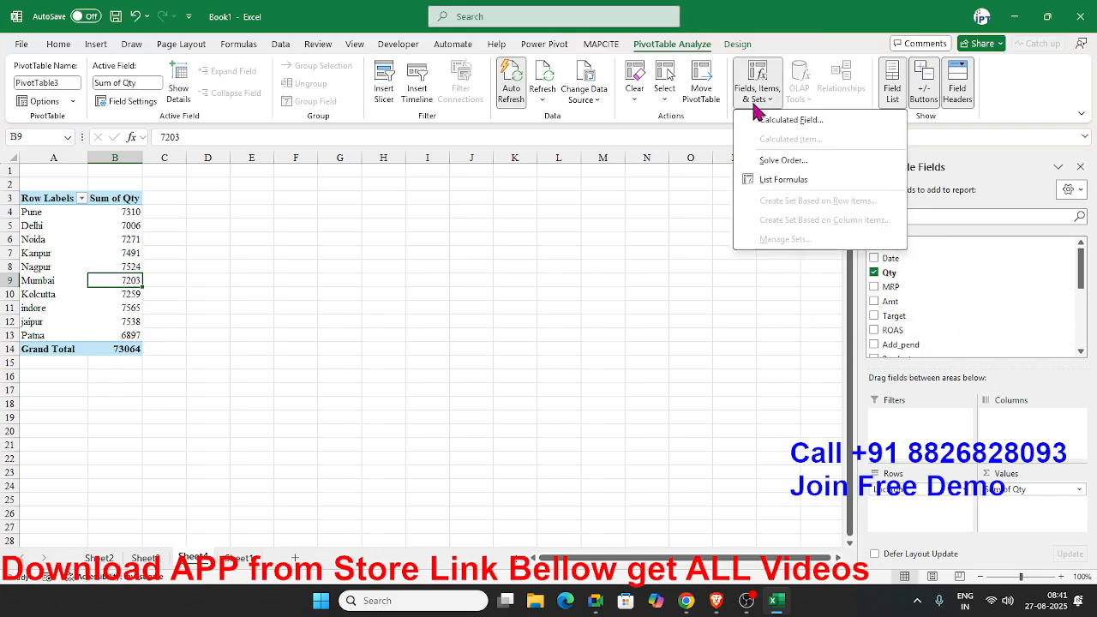
left_click(627, 350)
left_click(634, 349)
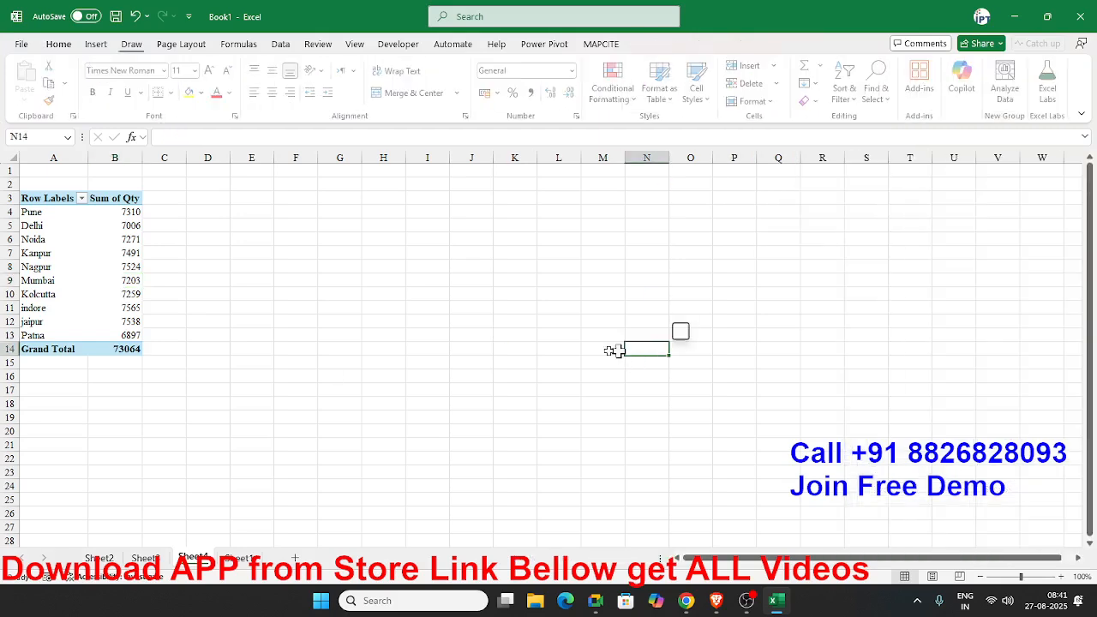
Start a new calculated field named DEL_Cost in the location pivot table and clear its default formula value.
left_click(98, 307)
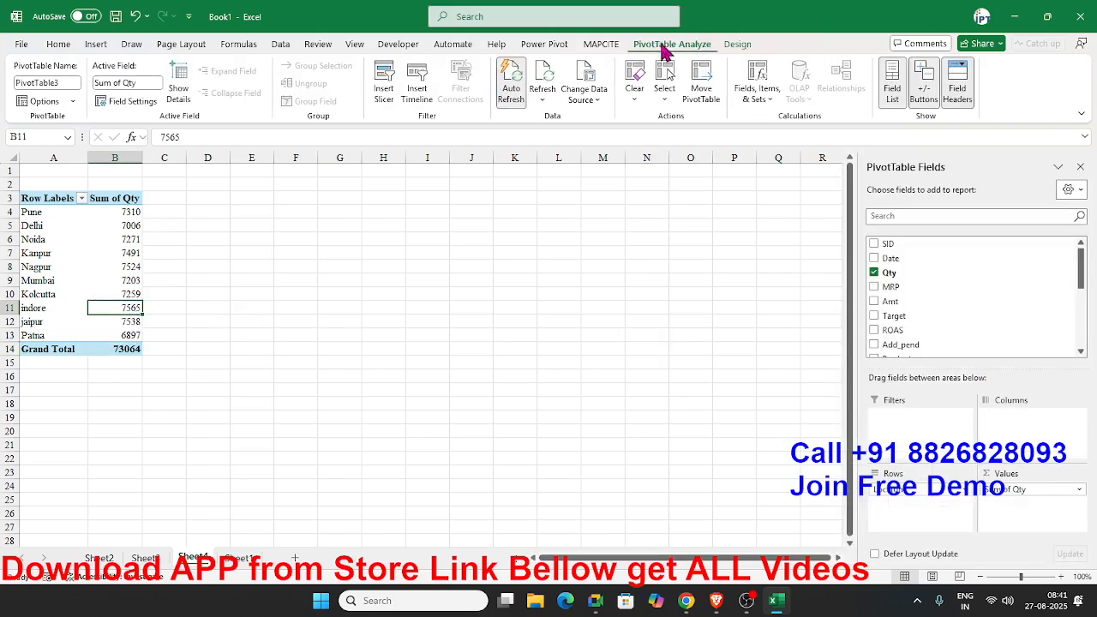
left_click(751, 110)
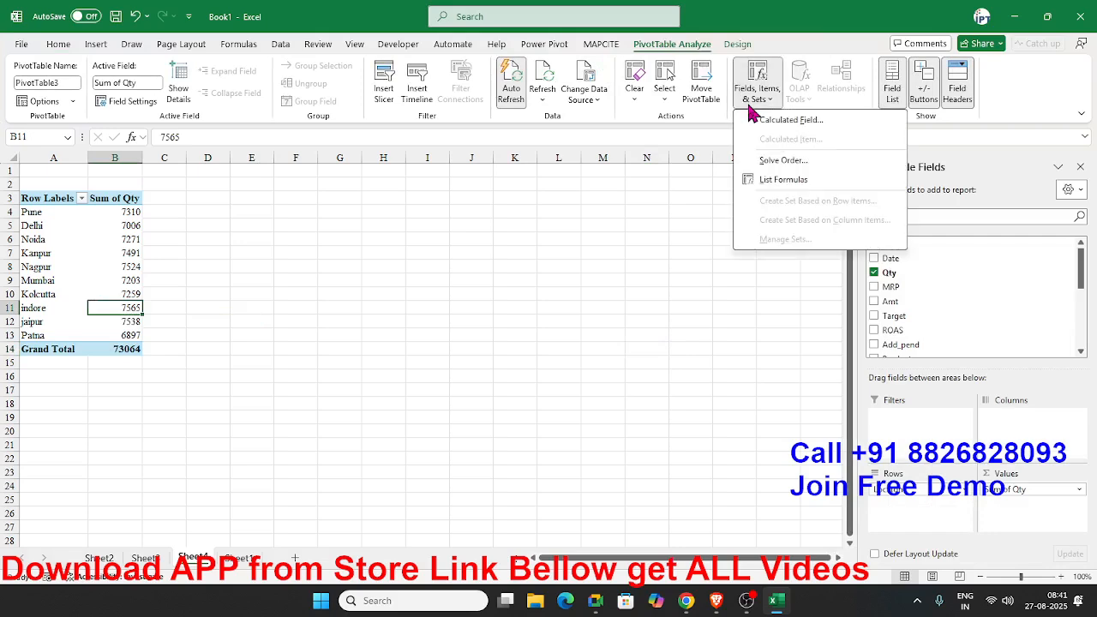
left_click(778, 120)
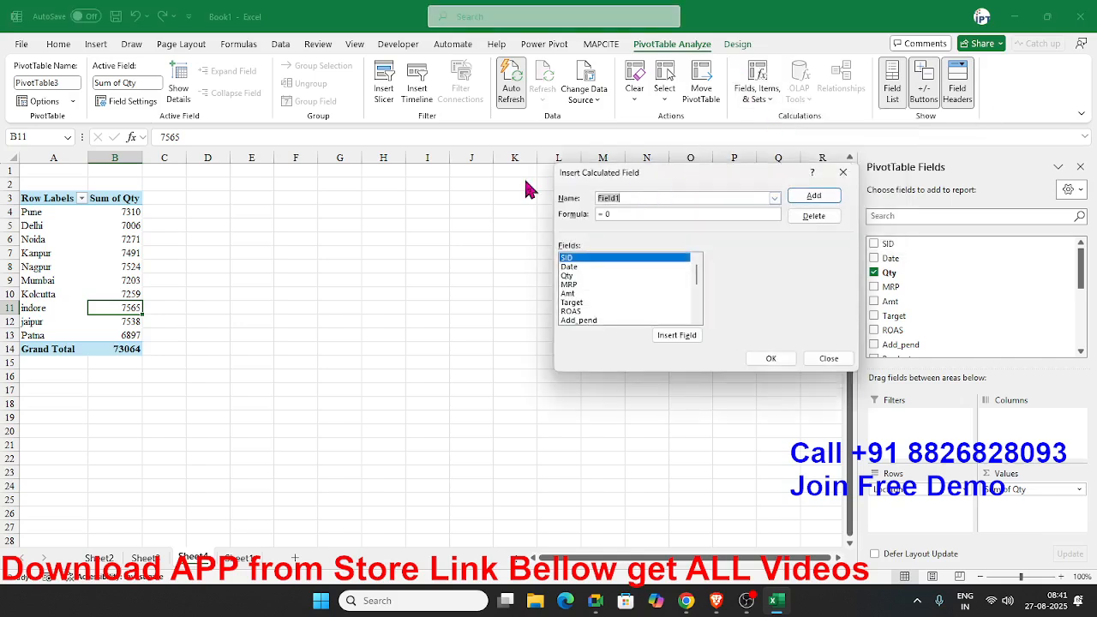
type("DEL_Cost")
left_click(618, 213)
key("BackSpace")
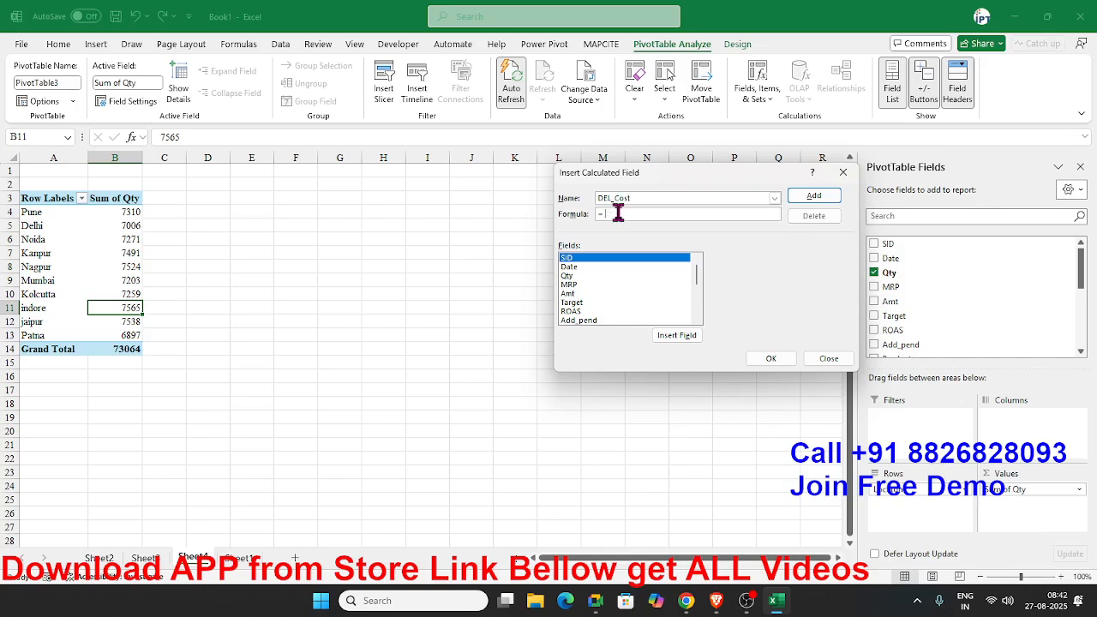
Set the DEL_Cost formula to = Qty*2.50 and add the calculated field to the pivot table.
left_click(579, 301)
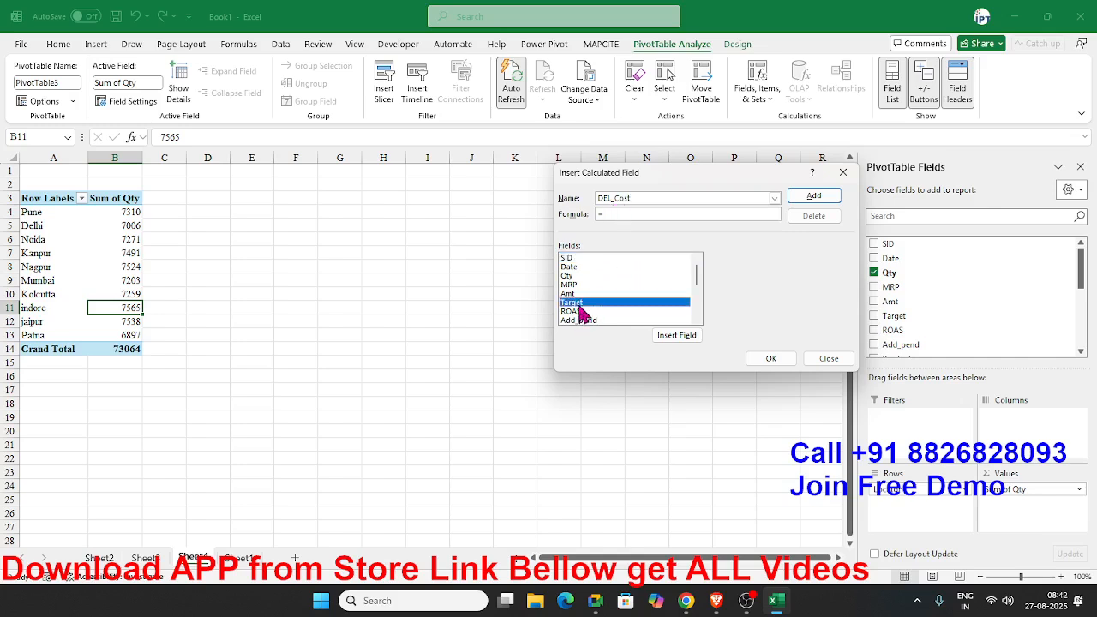
scroll(581, 317, "down", 2)
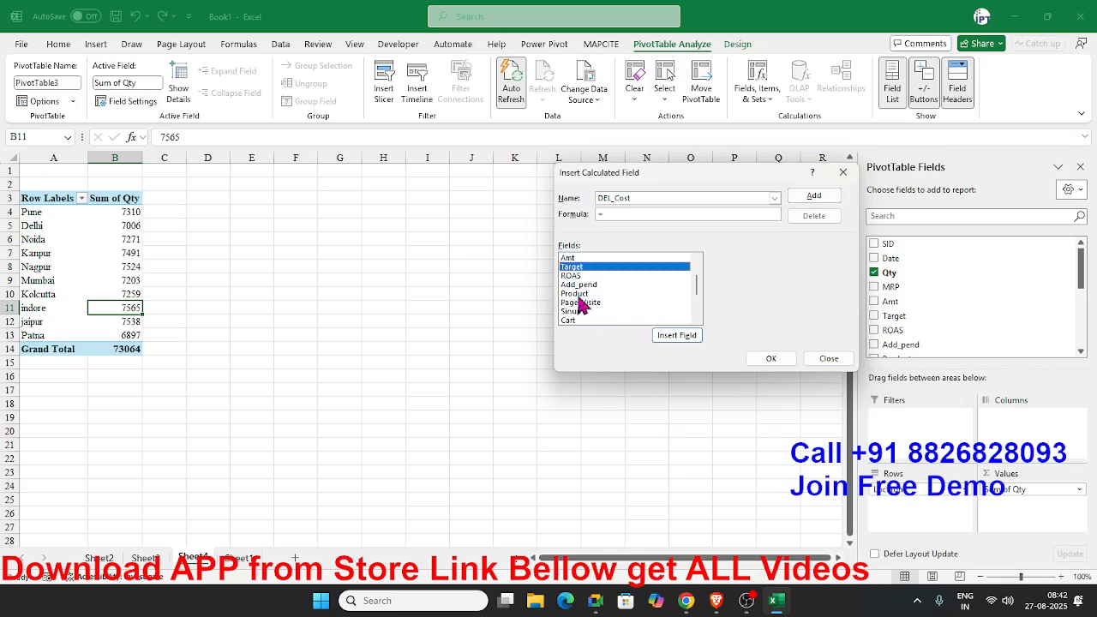
scroll(578, 301, "down", 2)
scroll(576, 317, "up", 1)
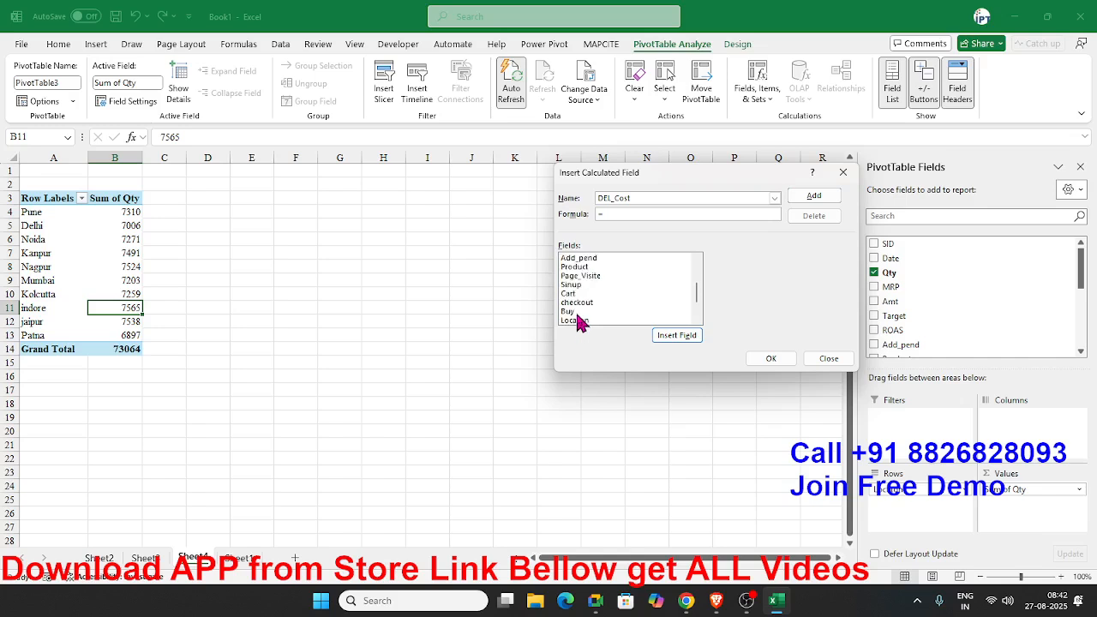
scroll(576, 300, "up", 2)
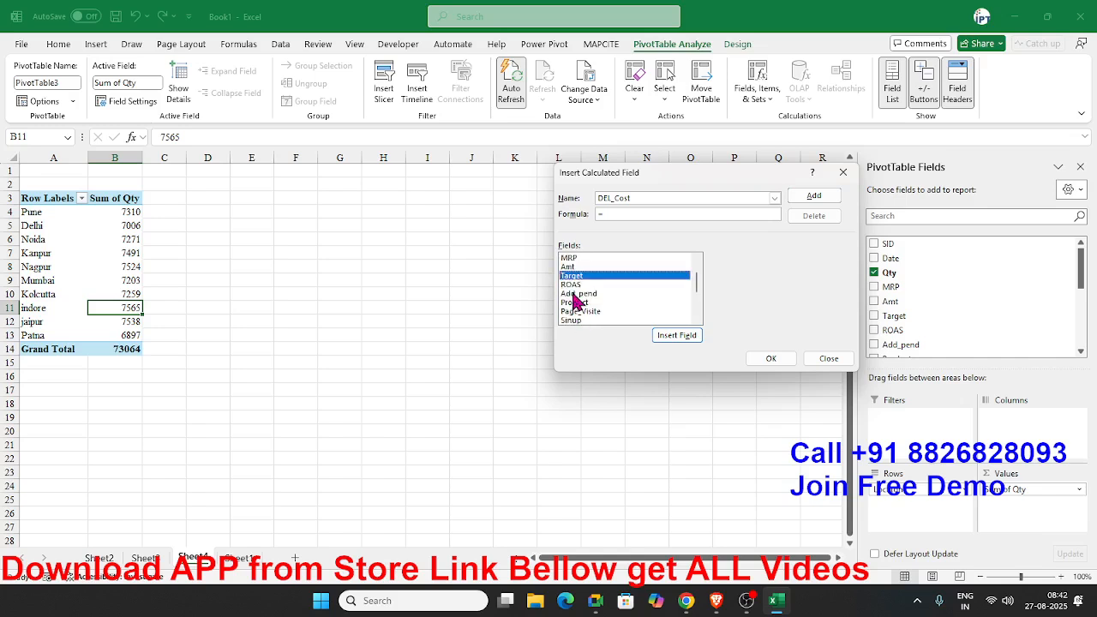
scroll(577, 296, "up", 3)
double_click(572, 276)
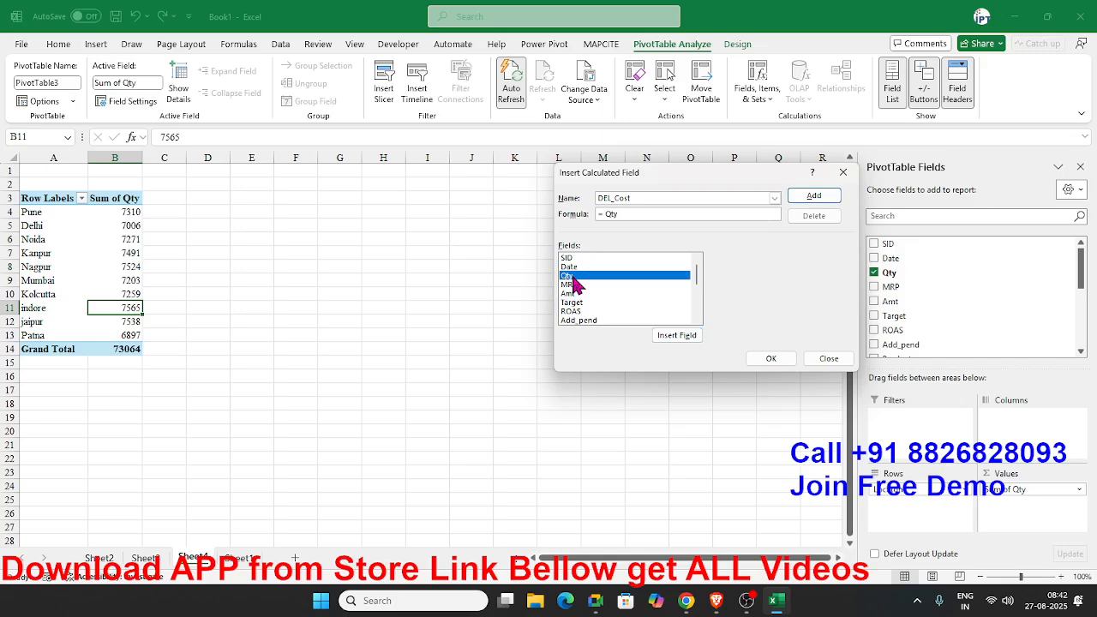
type("*2.50")
left_click(811, 196)
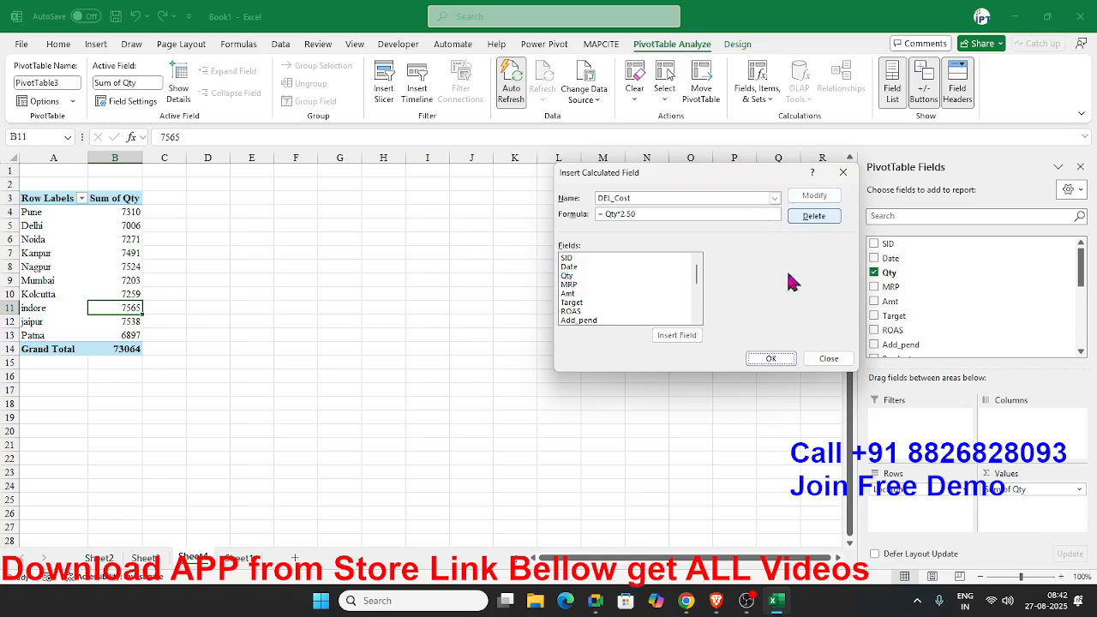
left_click(771, 358)
Review the Sum of Qty and Sum of DEL_Cost values for the locations in the pivot table.
left_click(209, 224)
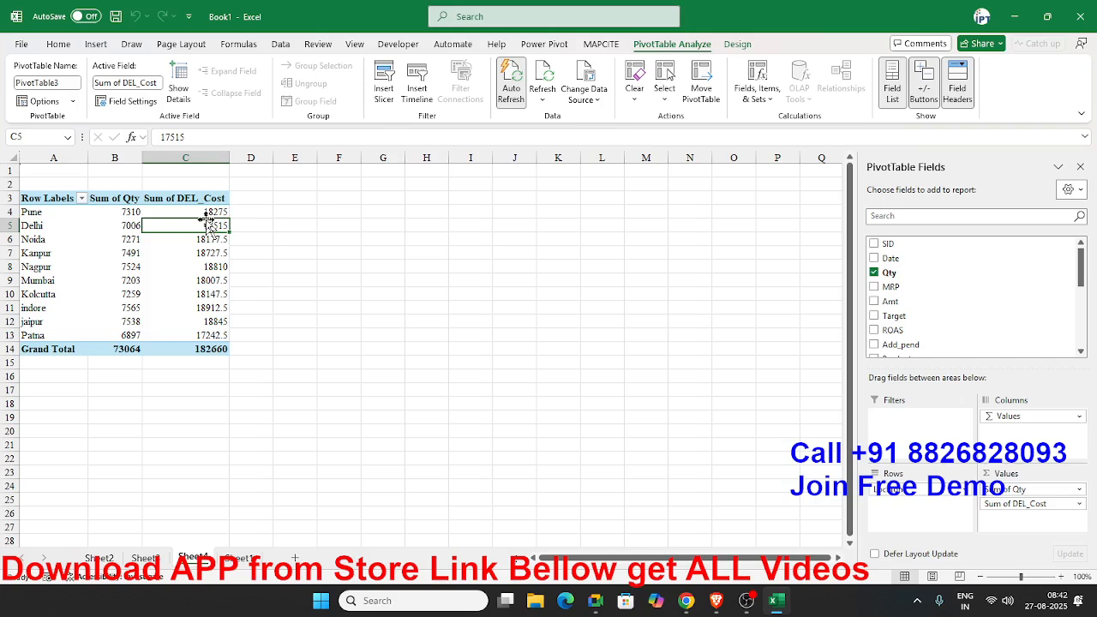
key("alt+Tab")
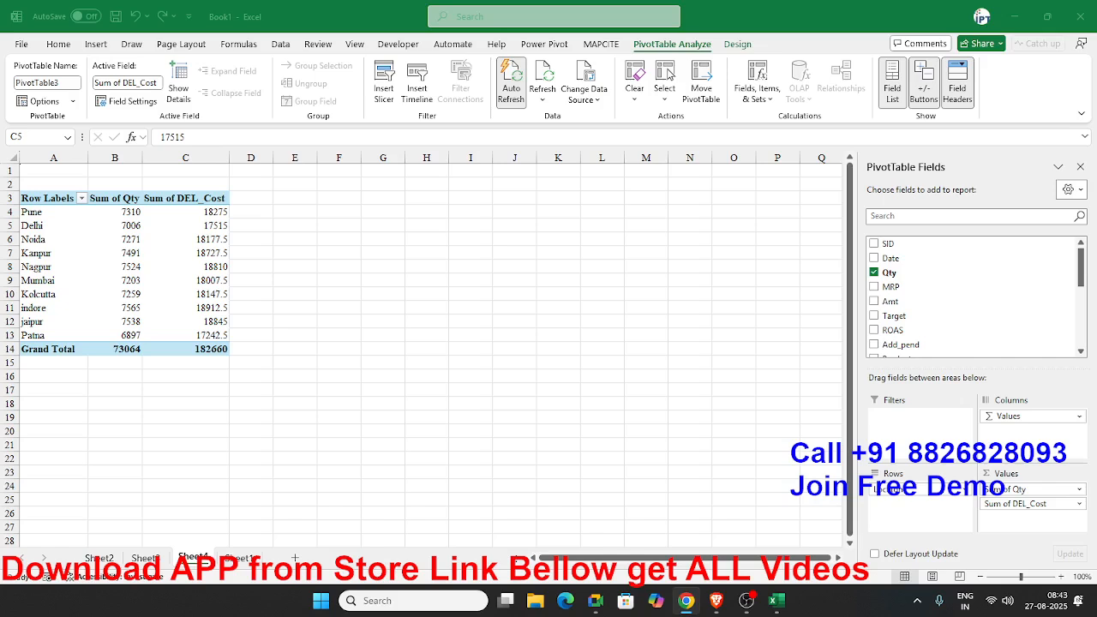
left_click(187, 226)
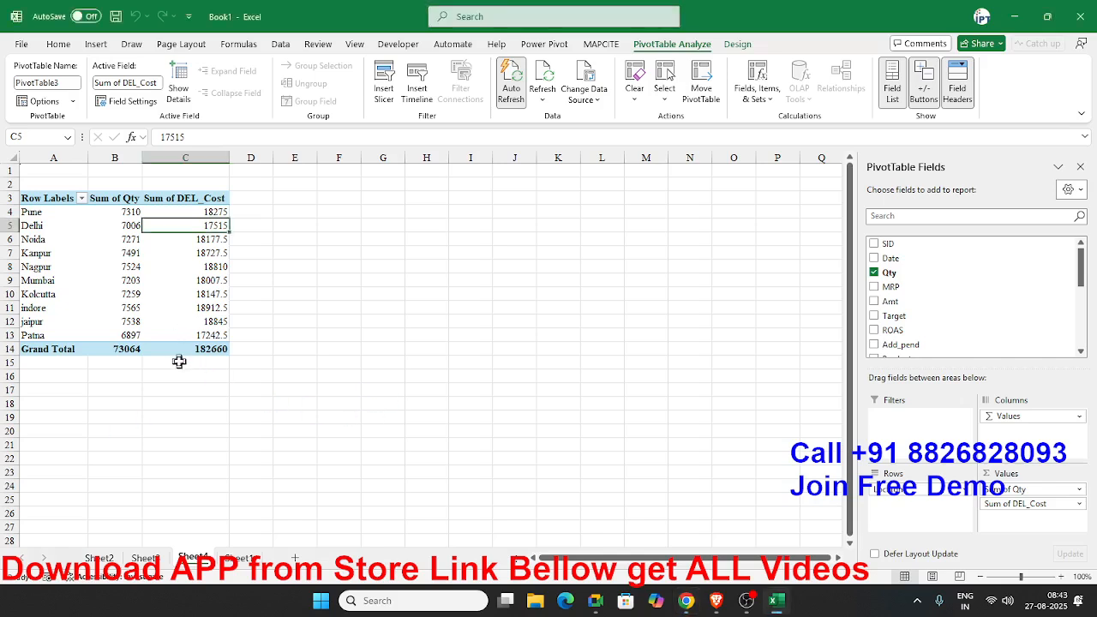
left_click(186, 320)
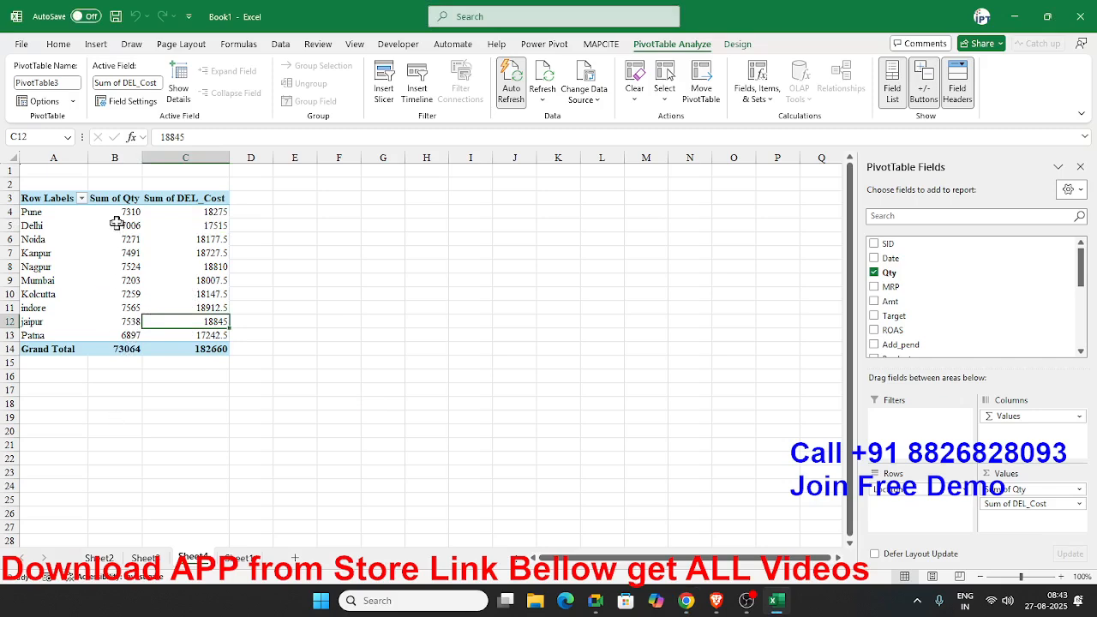
left_click_drag(115, 335, 120, 355)
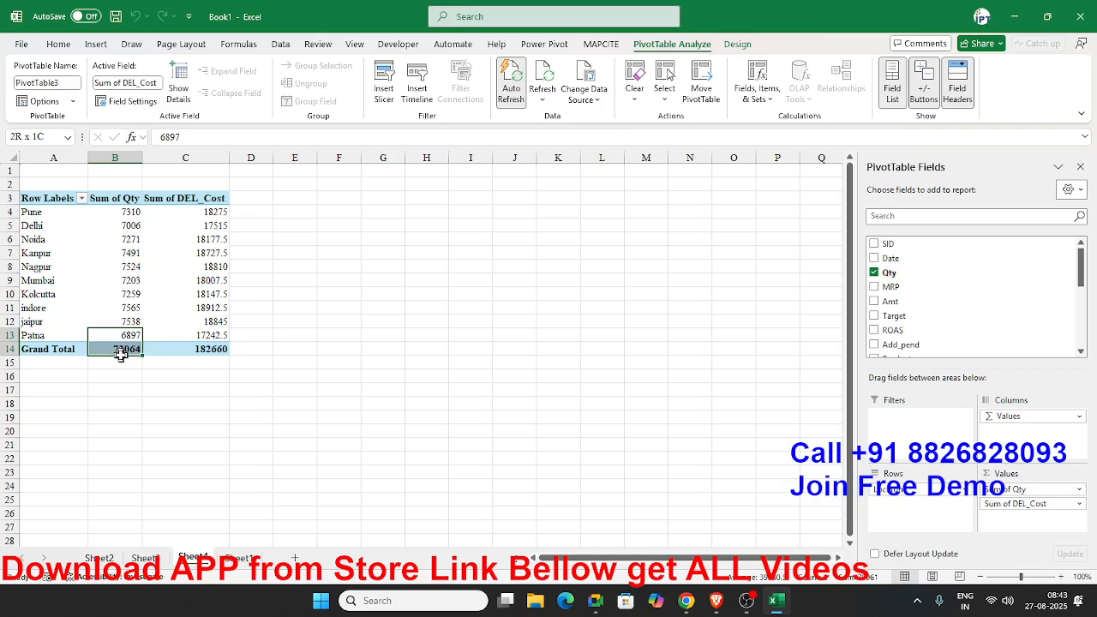
left_click(125, 334)
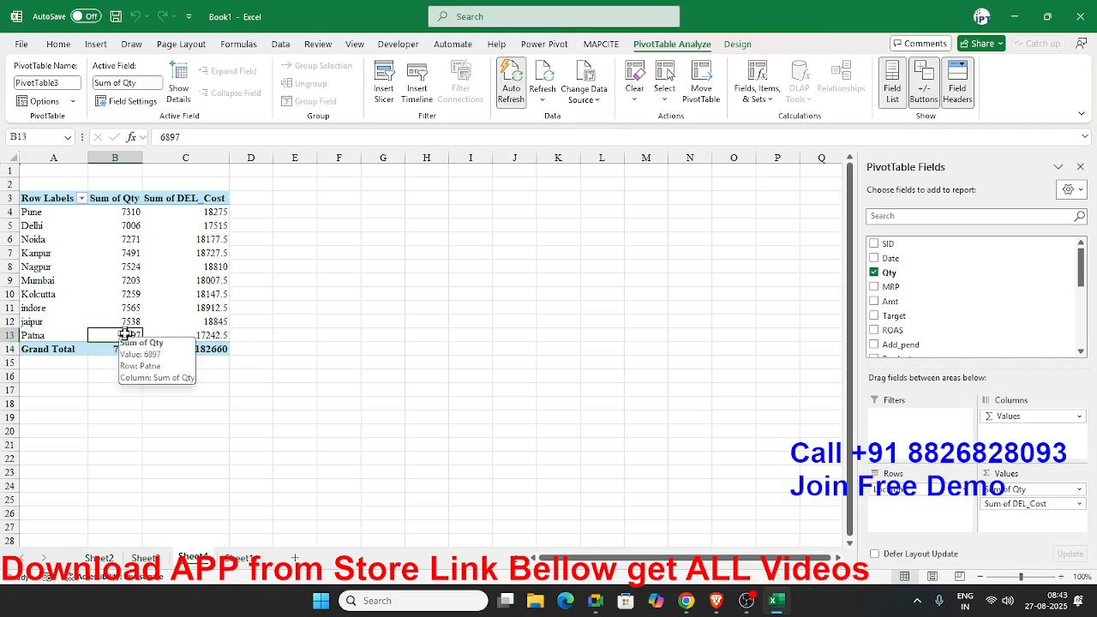
left_click(128, 324)
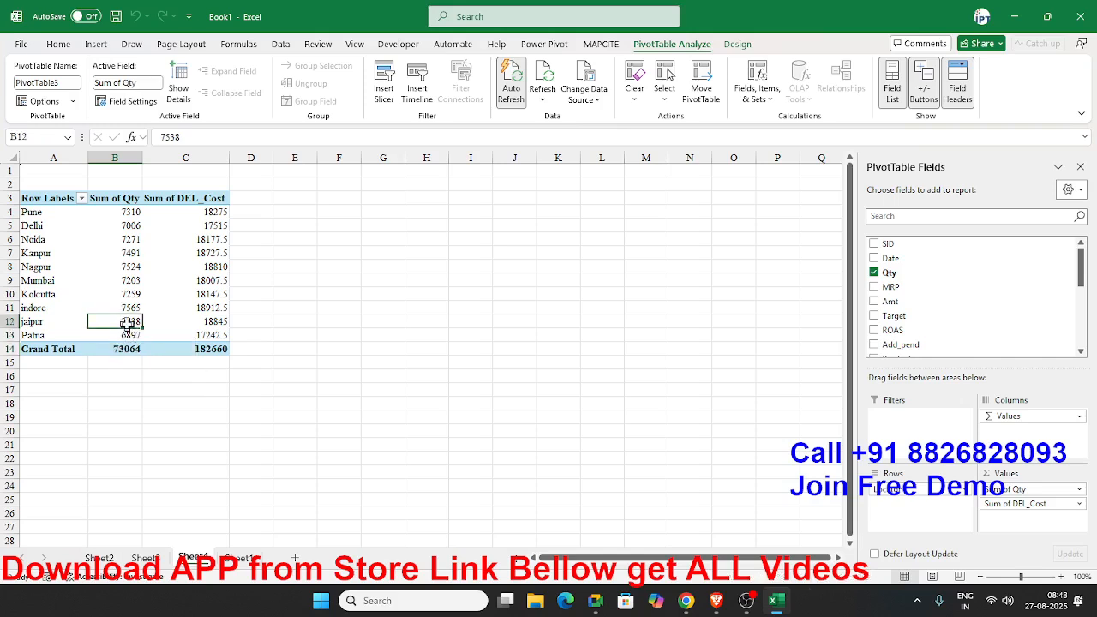
left_click_drag(128, 323, 129, 308)
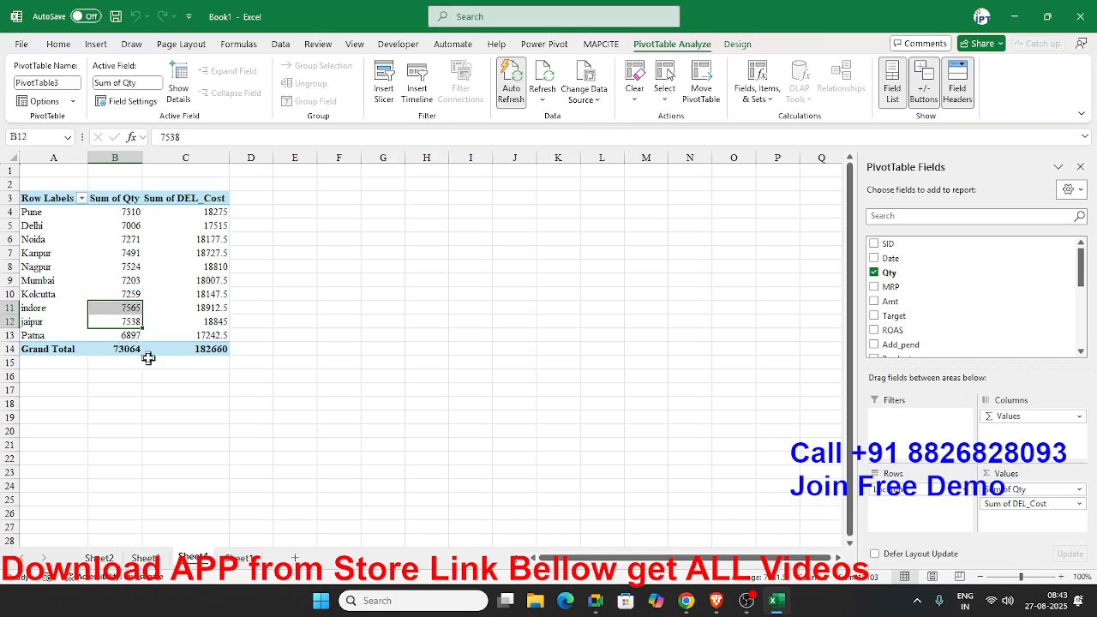
Start a new calculated field named INC in the location pivot table and clear its default formula value.
left_click(176, 307)
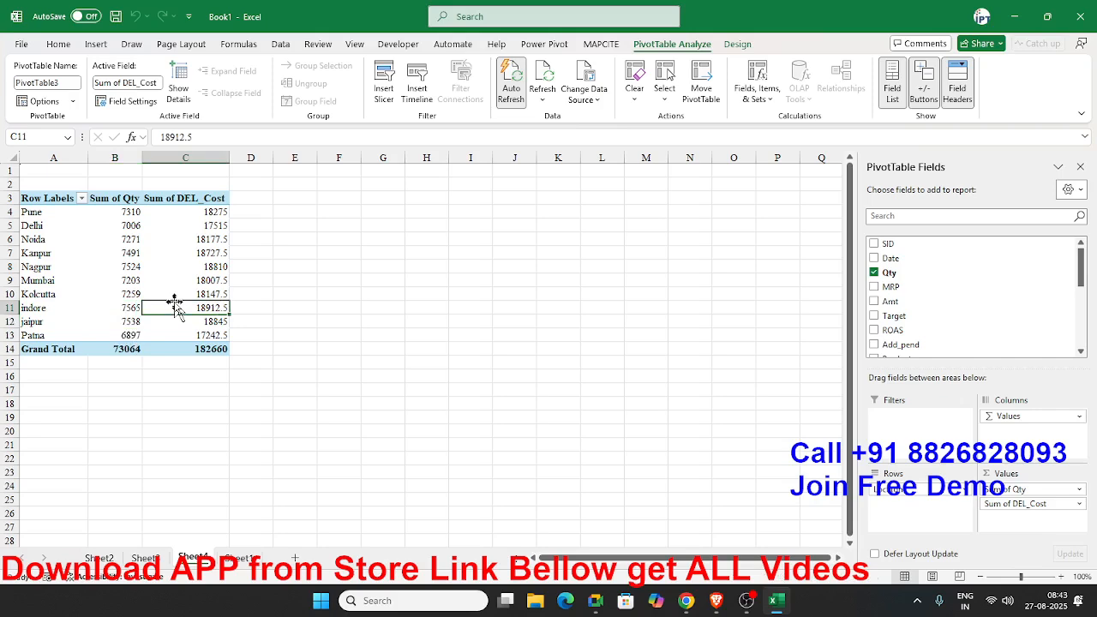
left_click(769, 104)
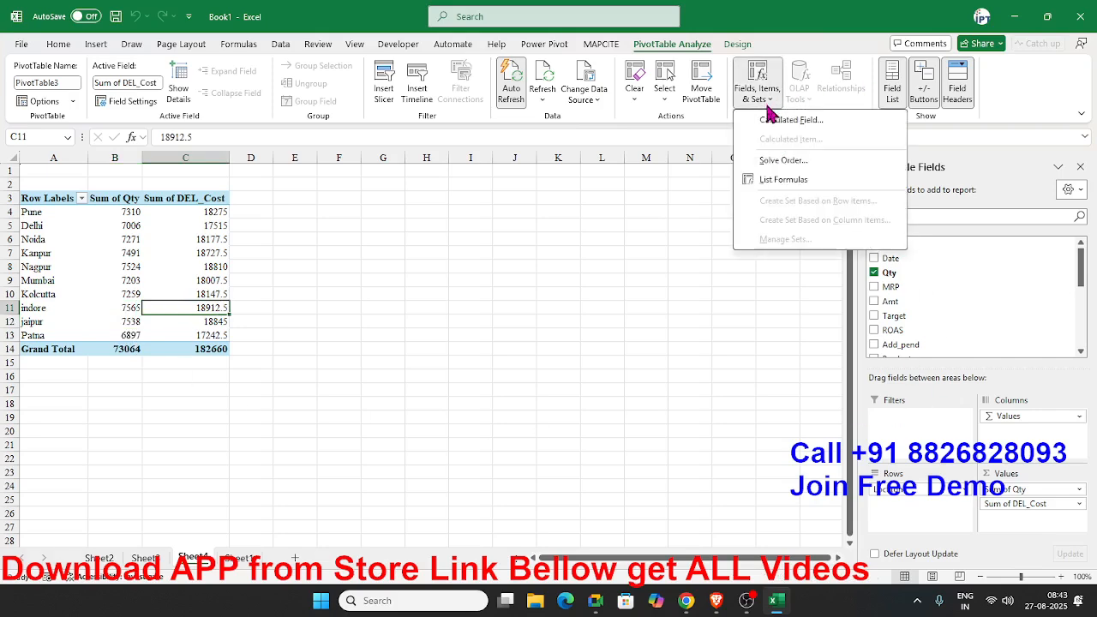
left_click(784, 120)
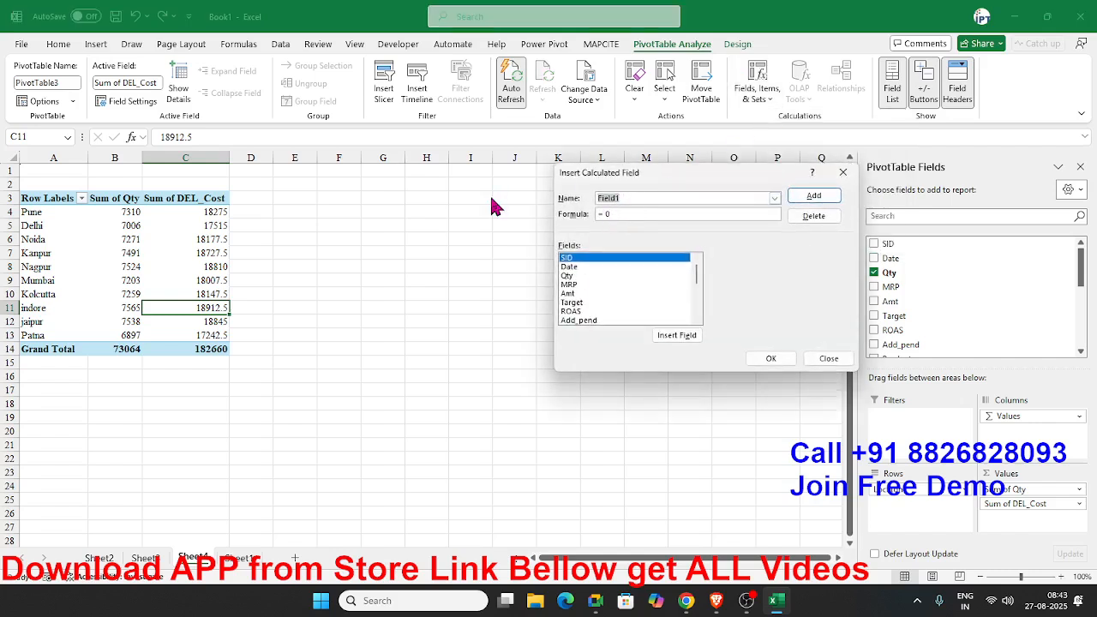
type("INC")
left_click(606, 214)
key("BackSpace")
Set the INC formula to = if( Qty<=7000,0,if( Qty<=7500,10000,2000)) and add the calculated field to the pivot table.
type("if(")
double_click(583, 276)
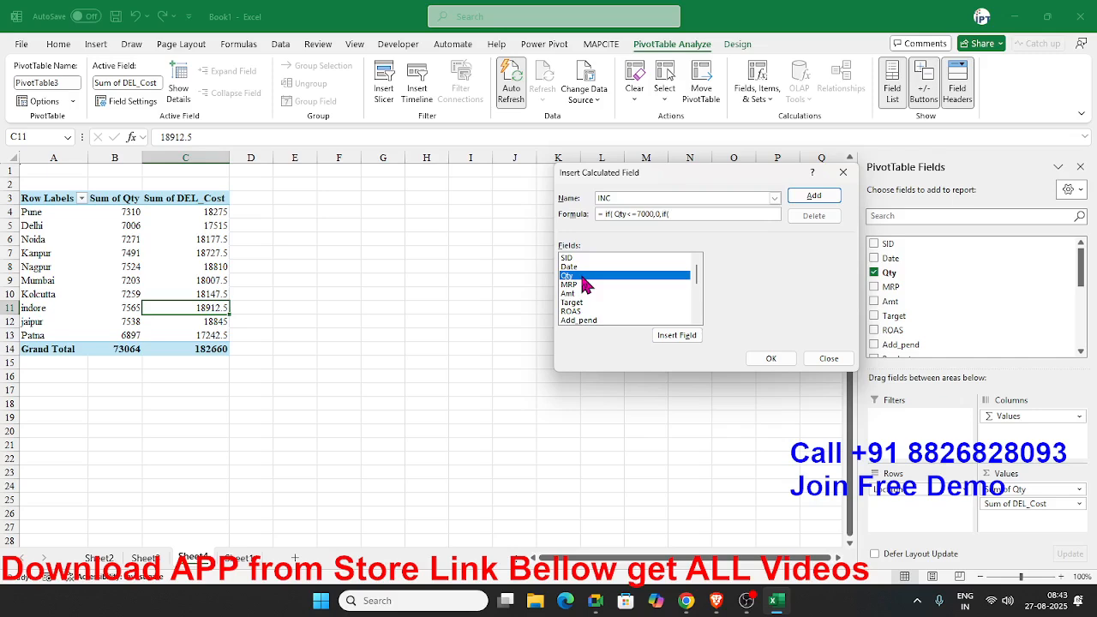
double_click(583, 278)
type("500,10000,2000")
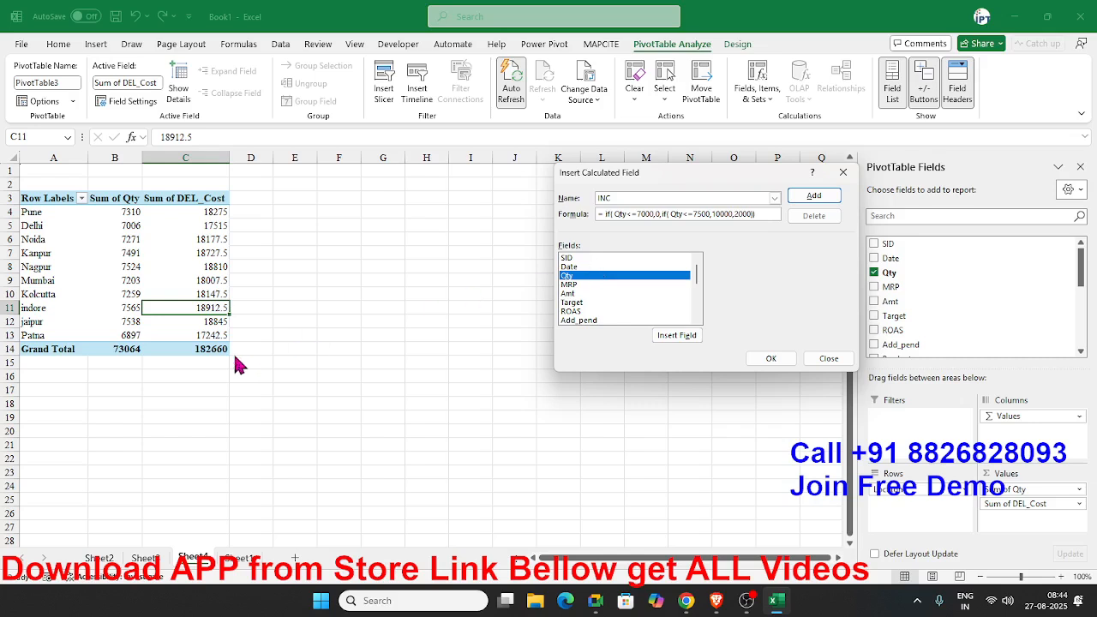
left_click(0, 254)
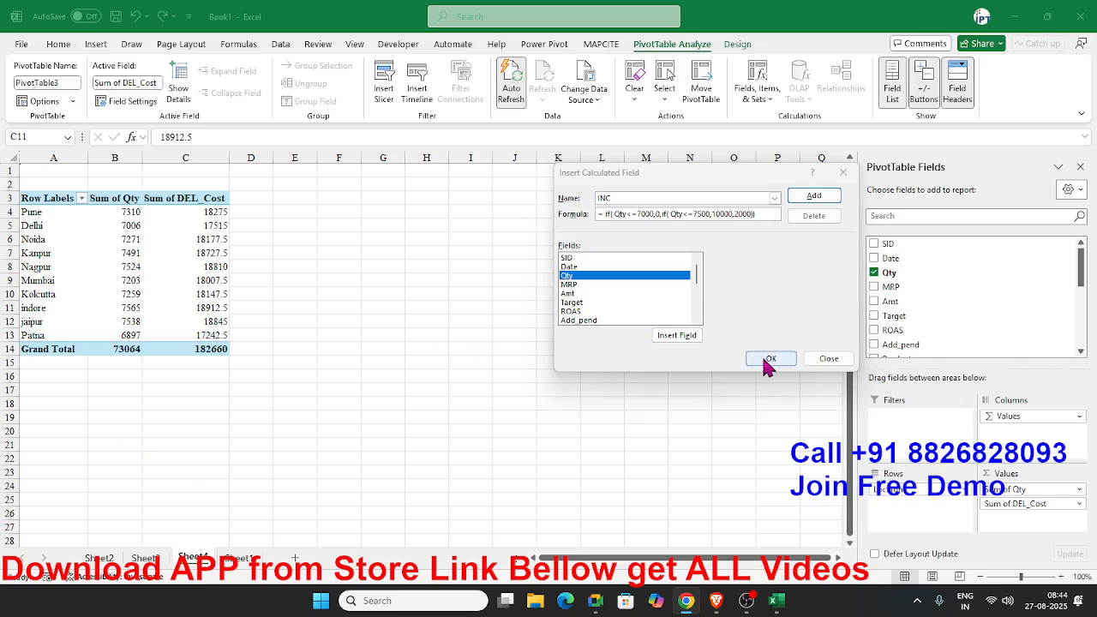
left_click(813, 196)
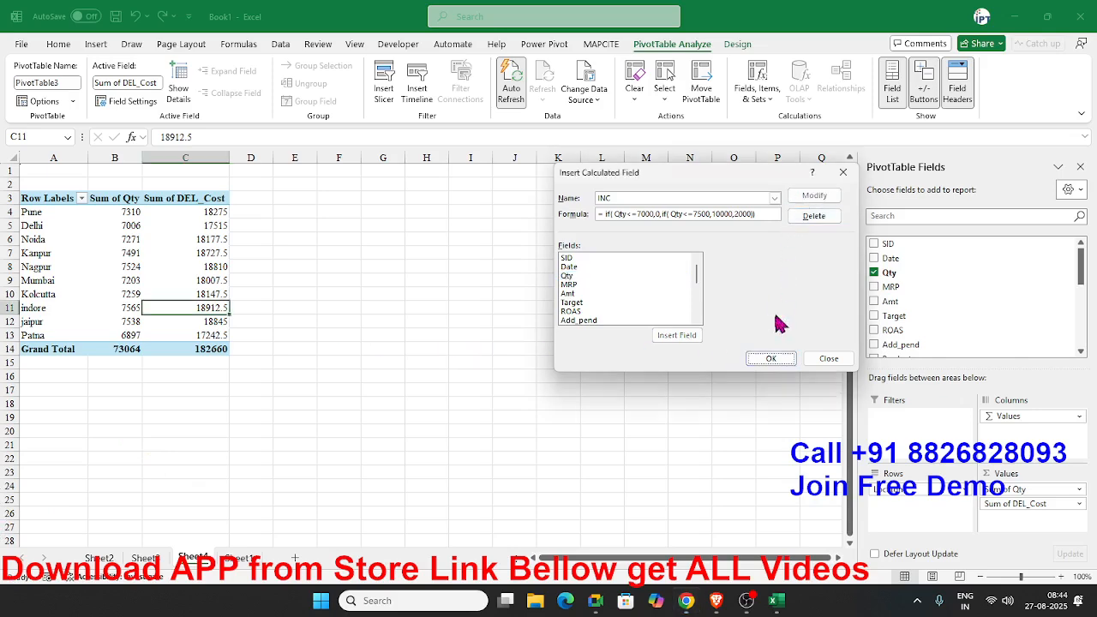
left_click(770, 359)
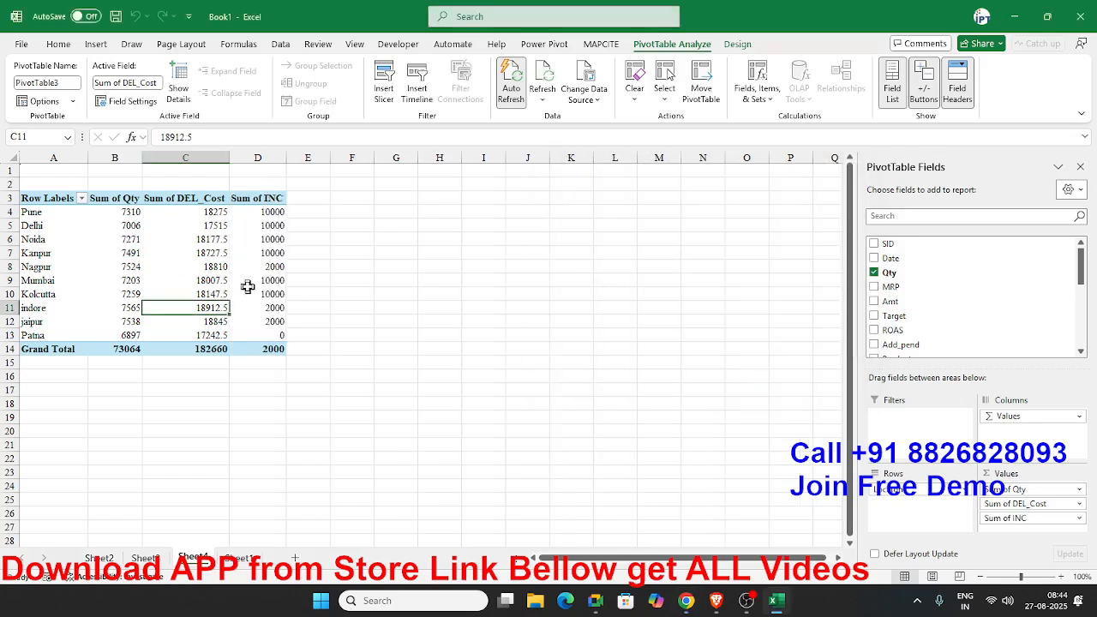
Insert a new pivot table on a new worksheet from the source data in Sheet1.
mouse_move(247, 286)
left_click(238, 558)
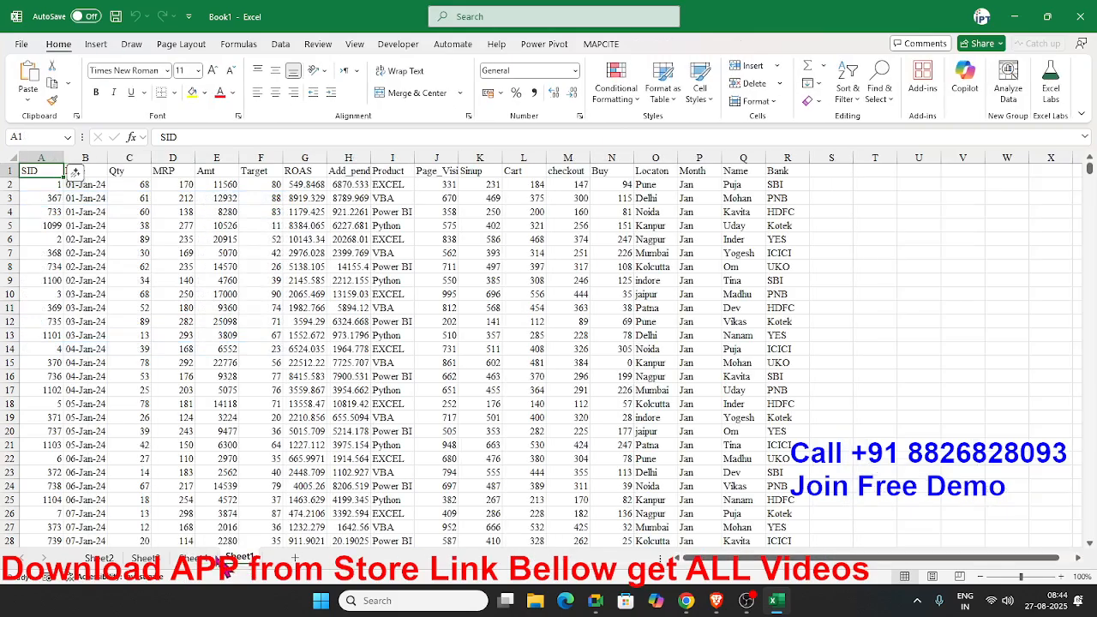
left_click(95, 43)
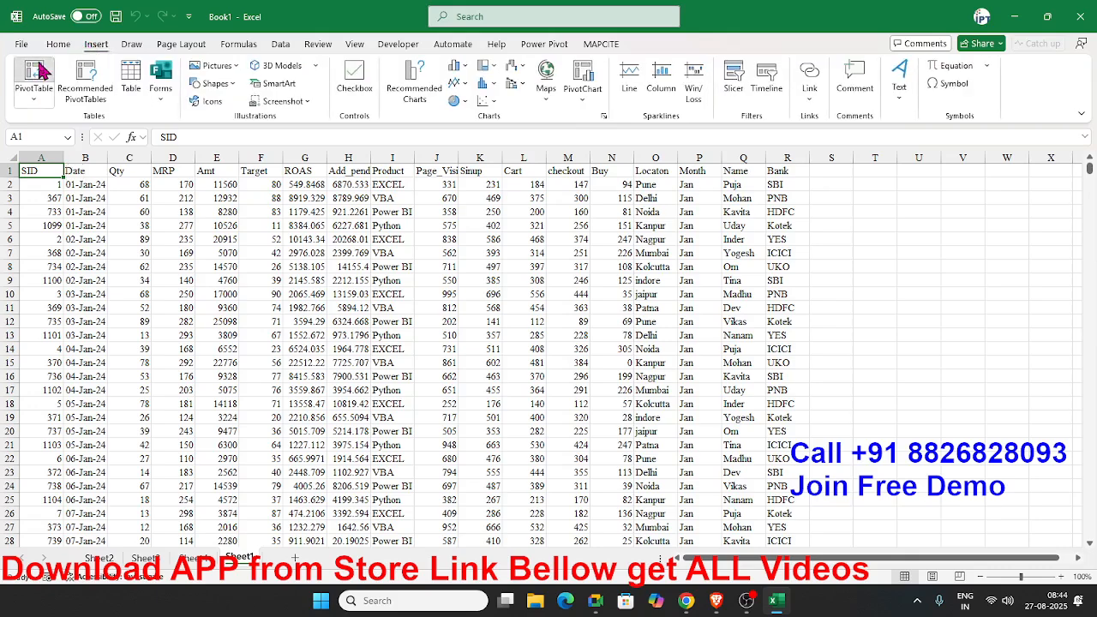
left_click(33, 76)
left_click(747, 378)
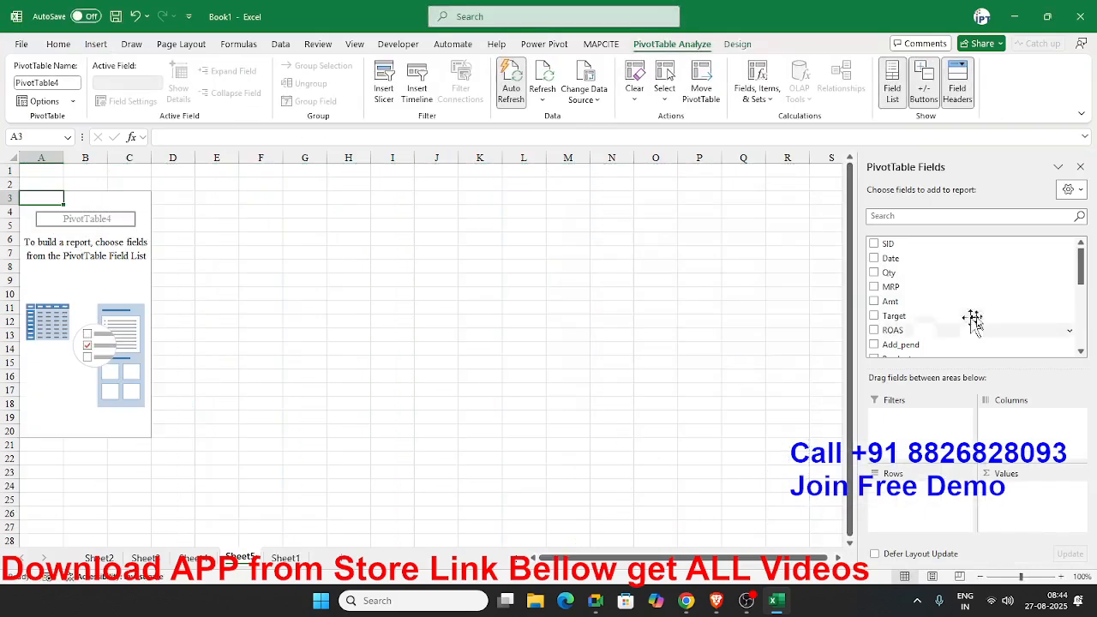
Add Locaton to the rows and Qty to the values of the new pivot table.
scroll(1084, 296, "down", 1)
scroll(1084, 295, "down", 4)
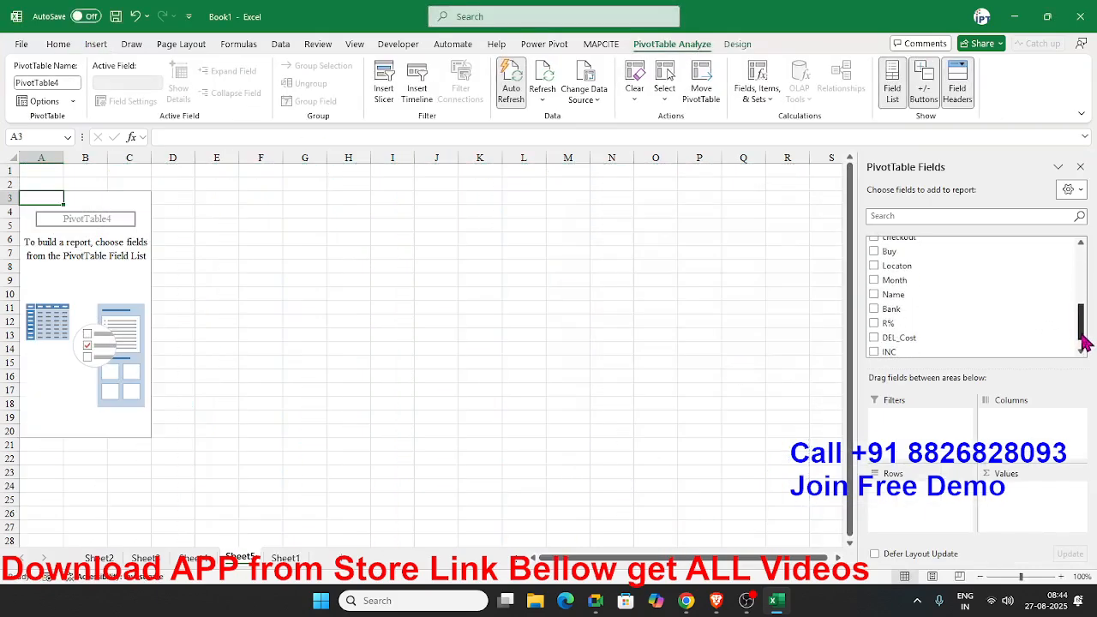
left_click_drag(900, 266, 938, 490)
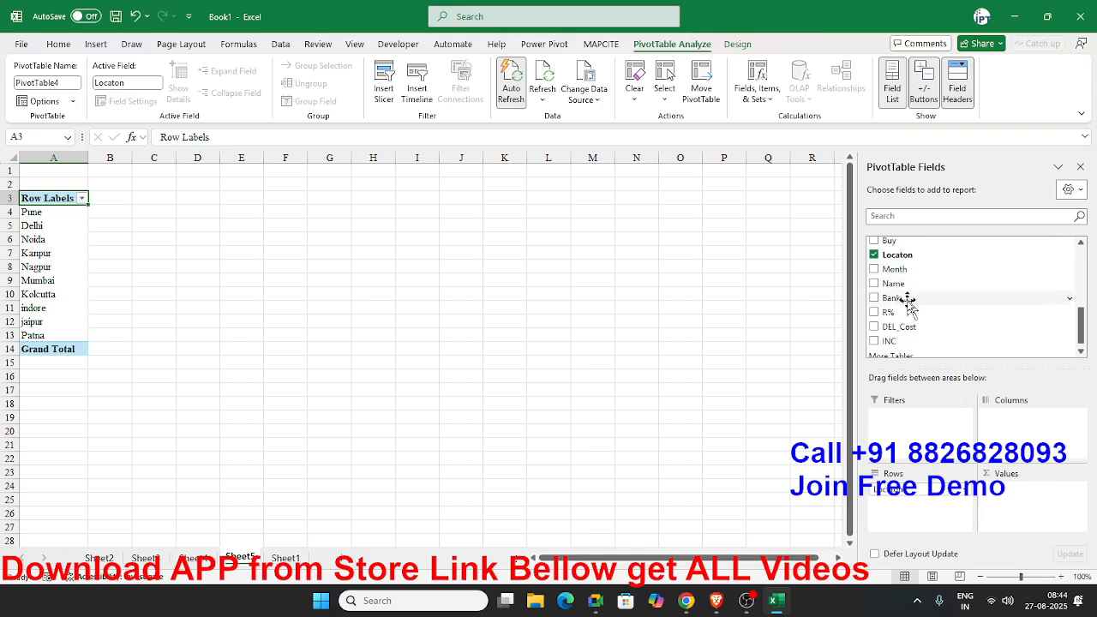
left_click_drag(1082, 332, 1078, 259)
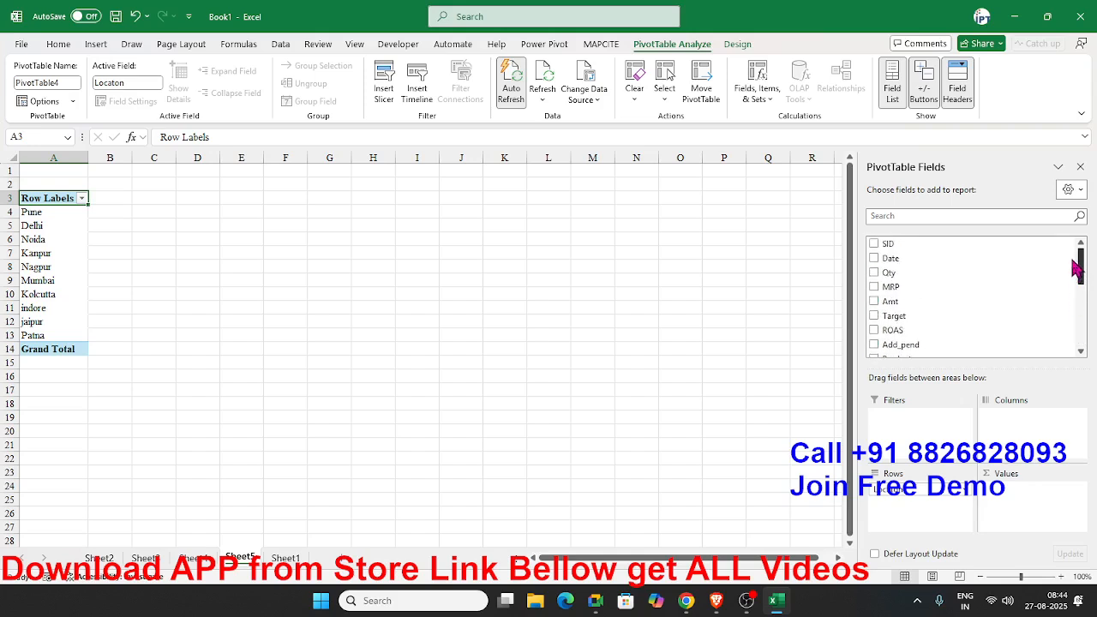
left_click_drag(930, 275, 1008, 493)
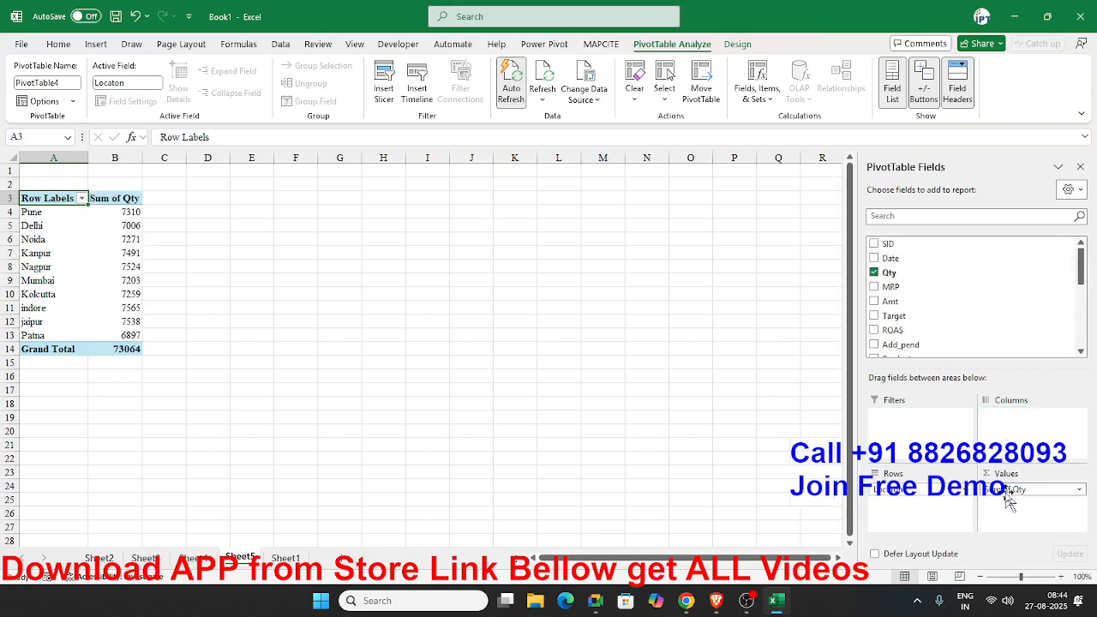
Group the Delhi and Noida row labels in the new pivot table and undo the grouping.
left_click(49, 228)
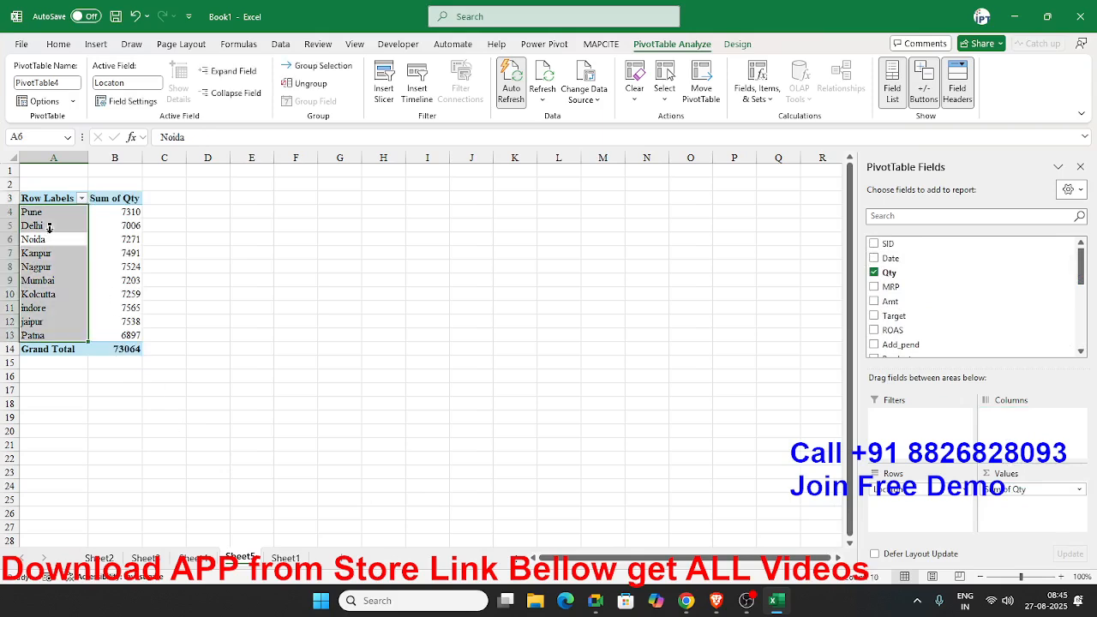
left_click(50, 229)
left_click(49, 226)
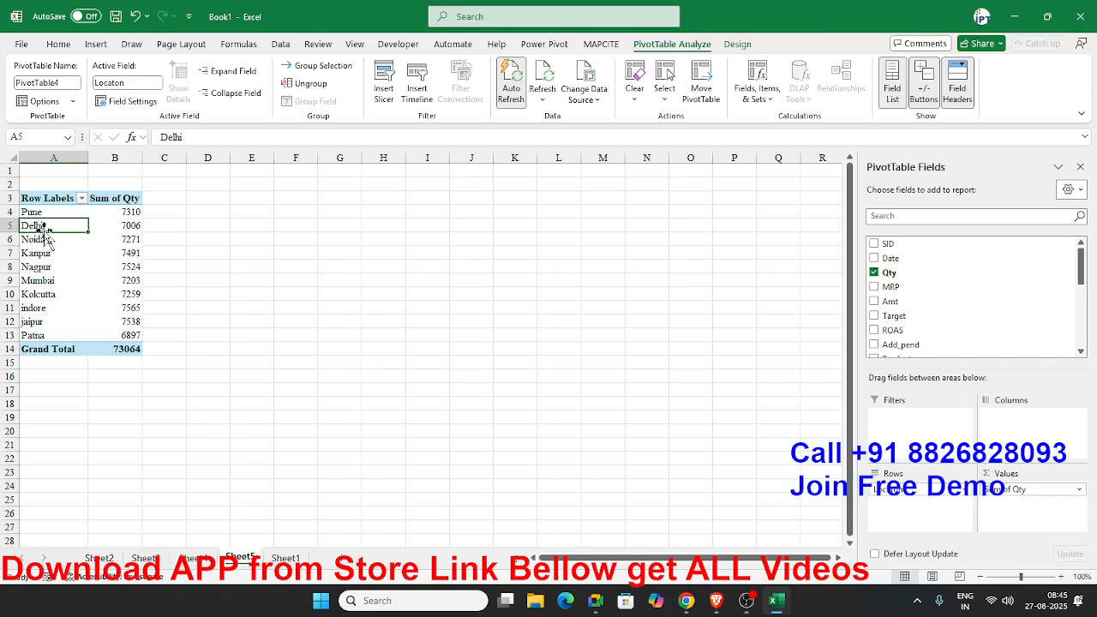
left_click_drag(45, 229, 47, 236)
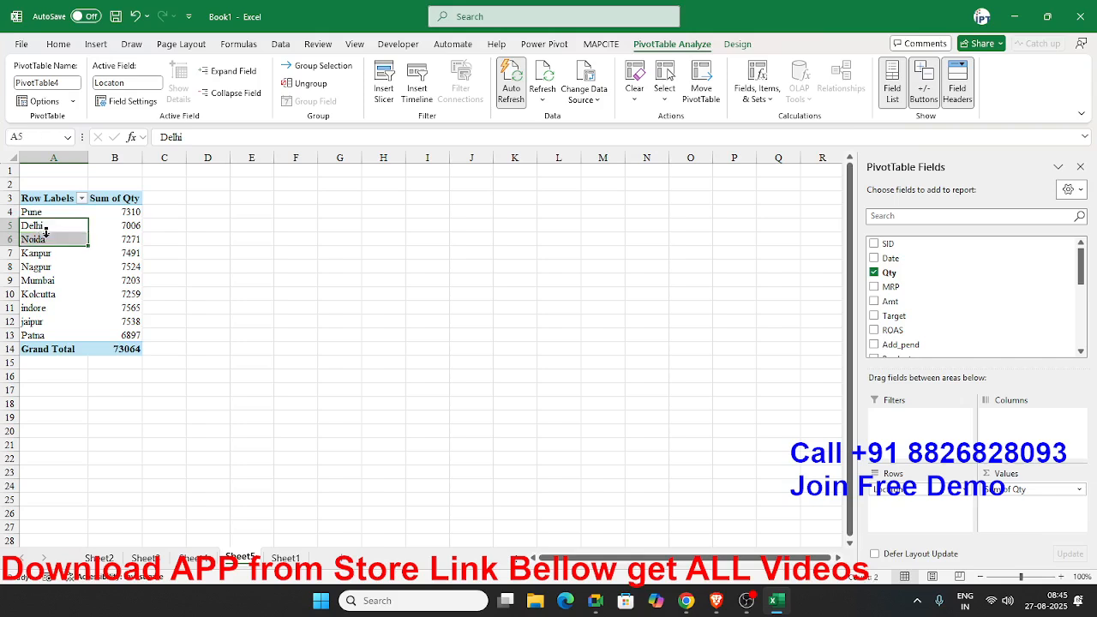
right_click(47, 232)
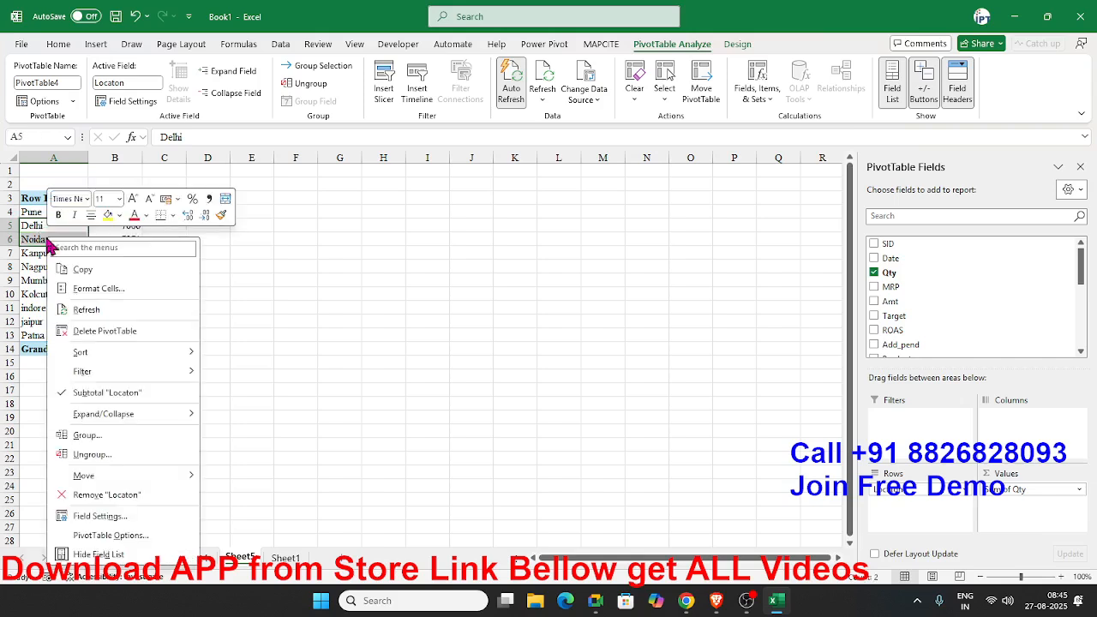
left_click(106, 436)
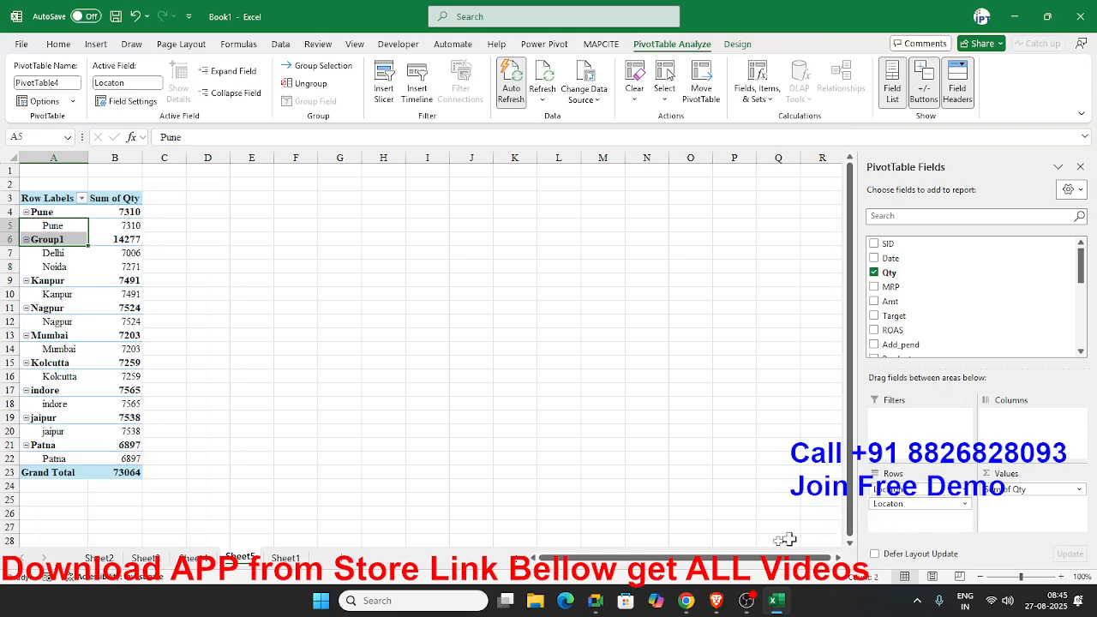
key("ctrl+z")
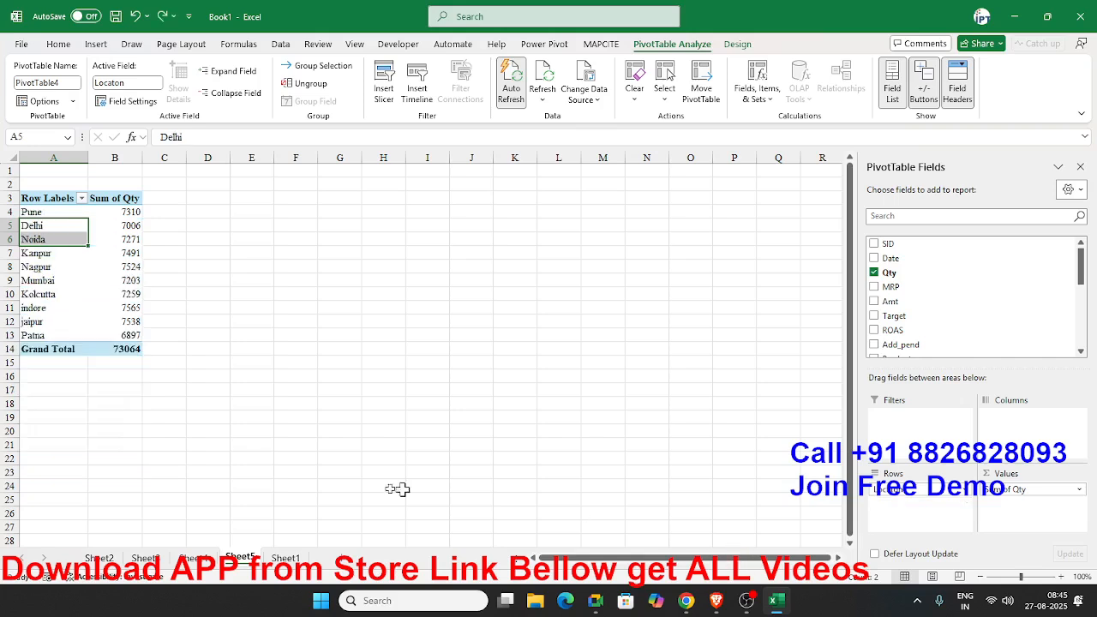
Compare the availability of the Calculated Item command for a location label and for a Sum of Qty value.
left_click(83, 268)
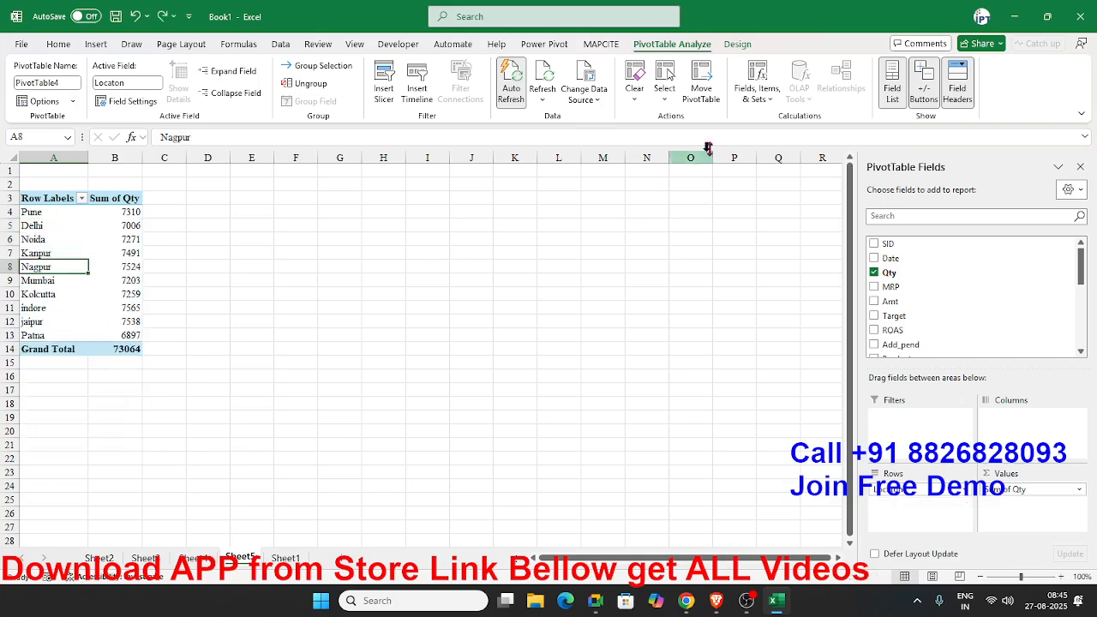
left_click(758, 93)
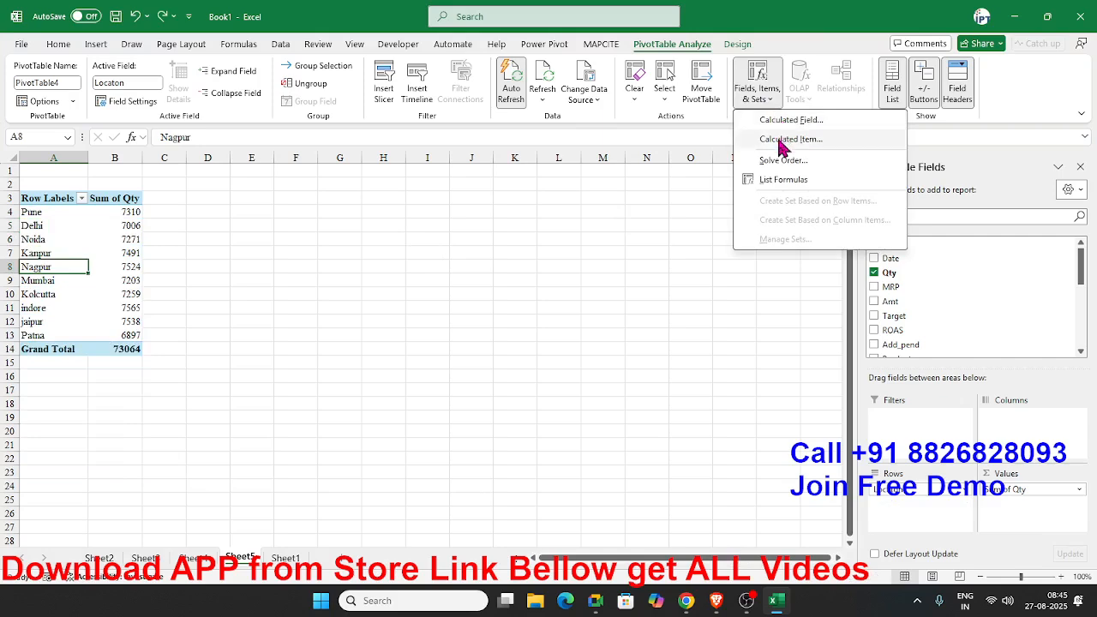
left_click(782, 144)
key("Escape")
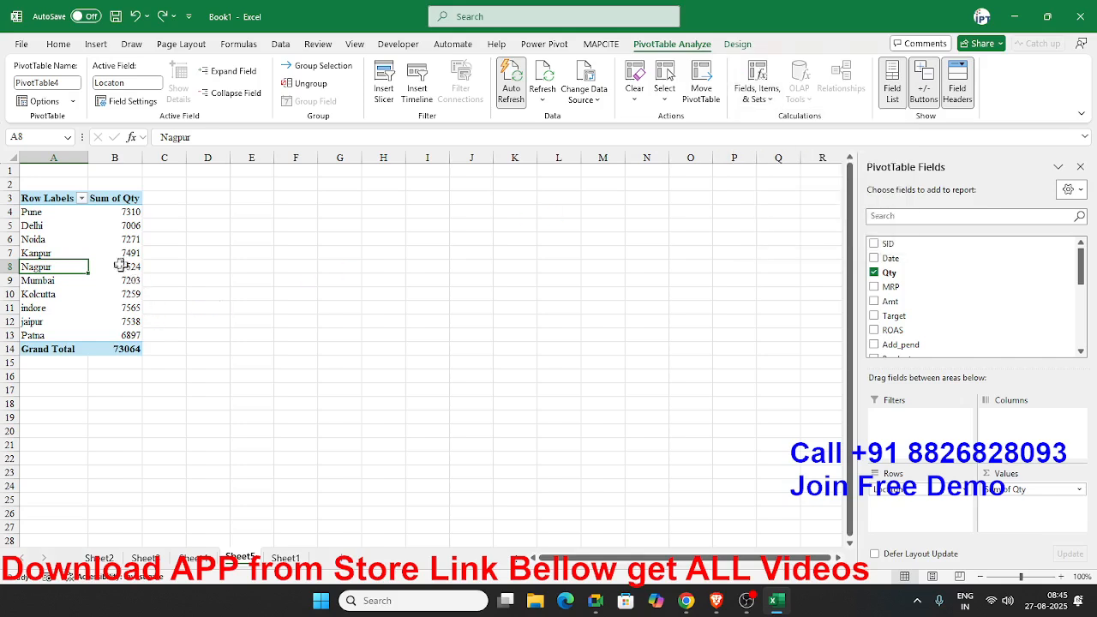
left_click(54, 226)
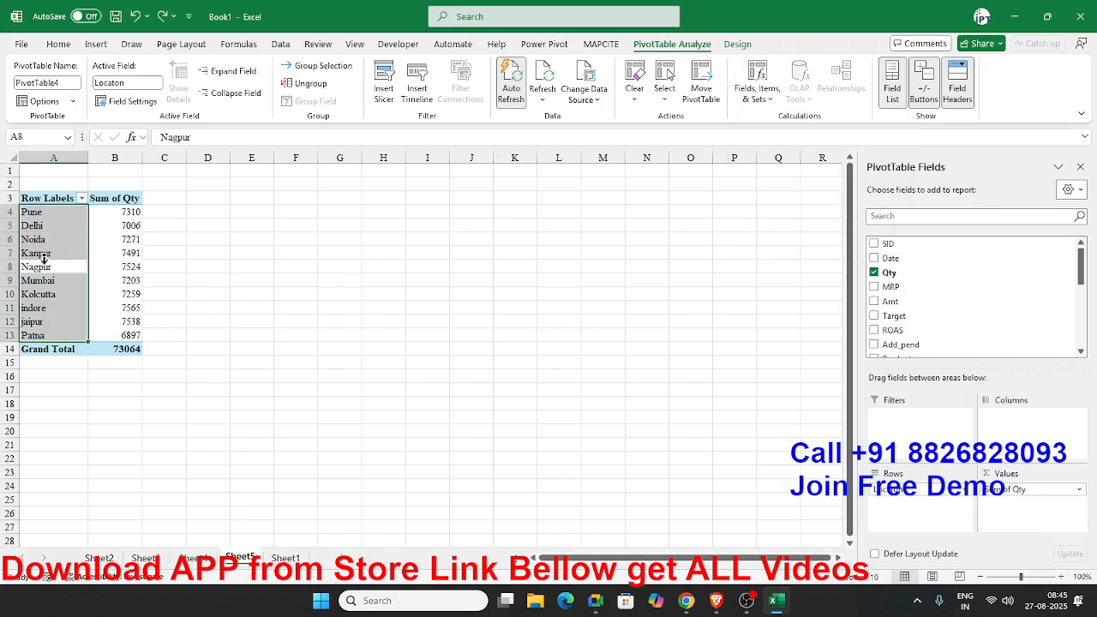
left_click(48, 227)
left_click(129, 239)
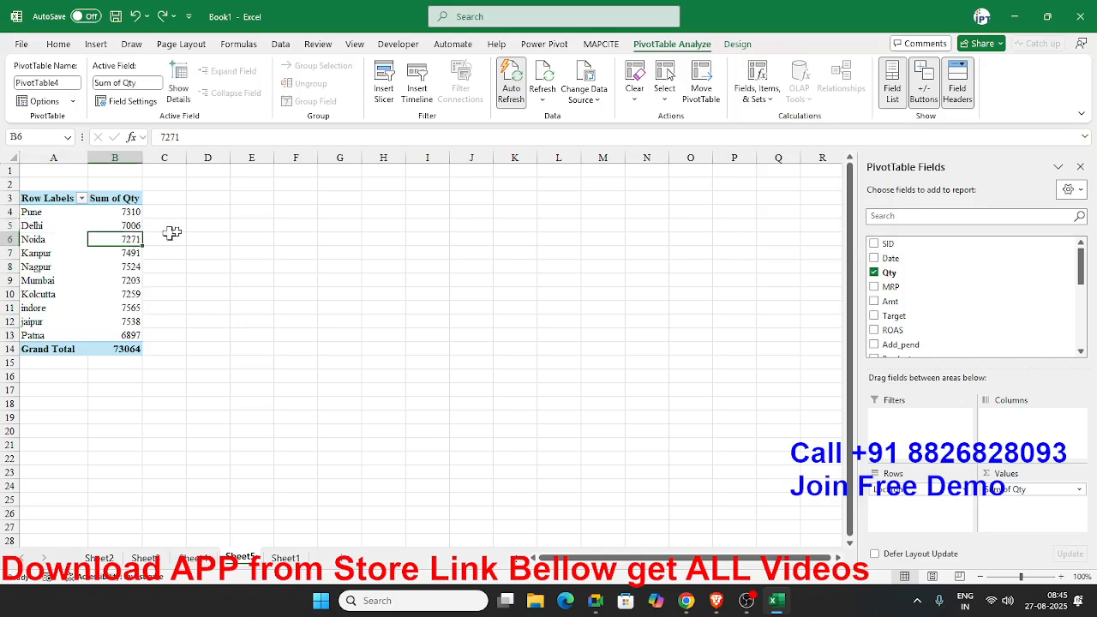
left_click(777, 98)
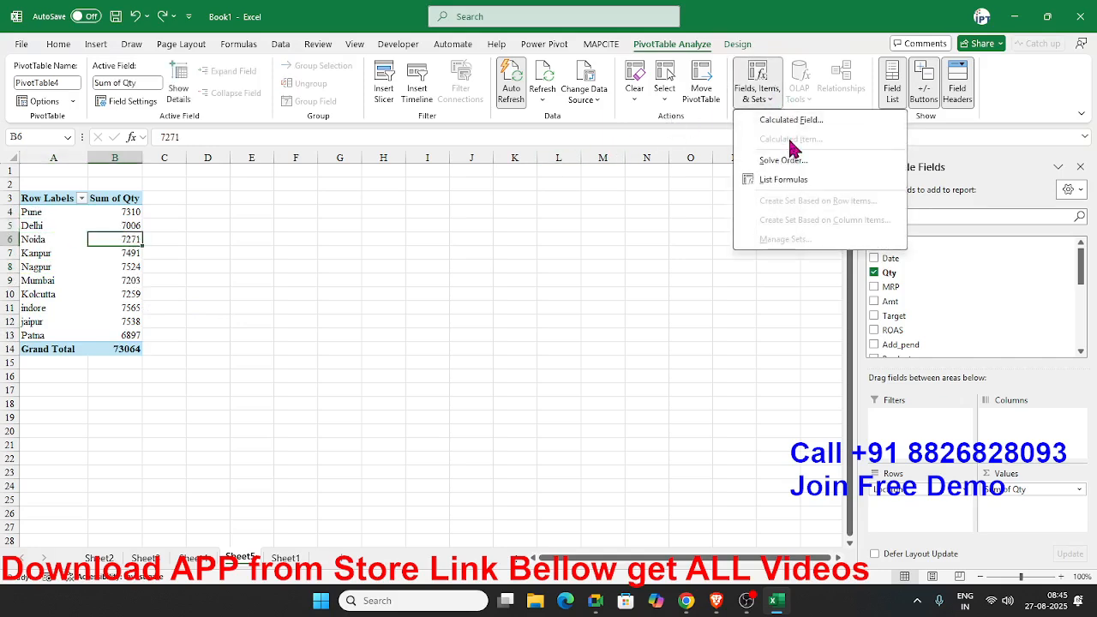
left_click(66, 216)
Start a calculated item in the Locaton field and name it NCR.
left_click(48, 227)
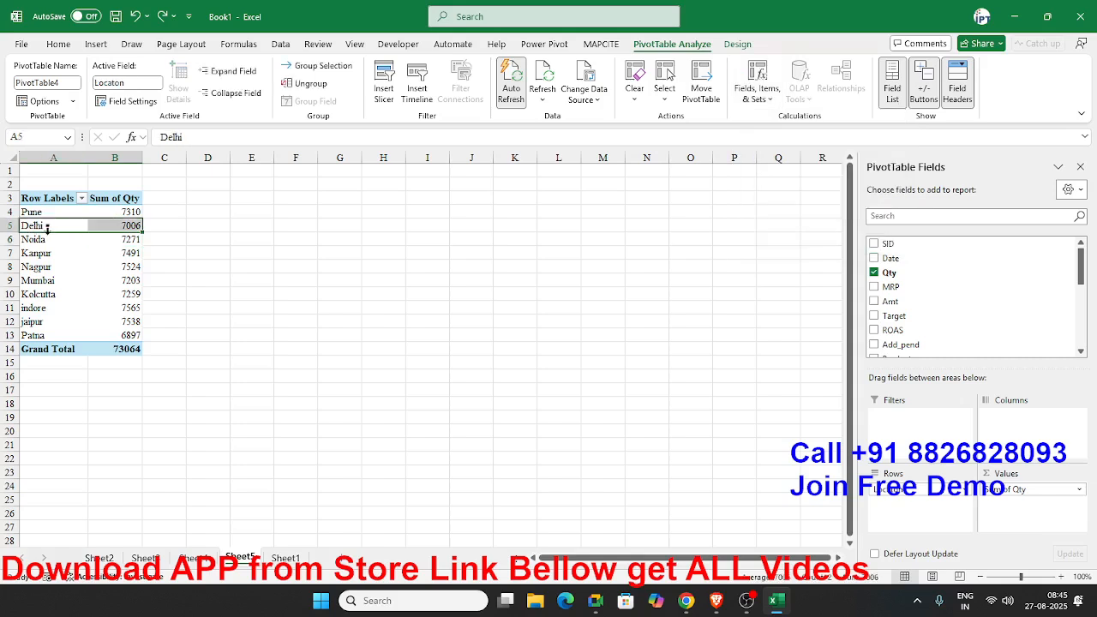
left_click(48, 227)
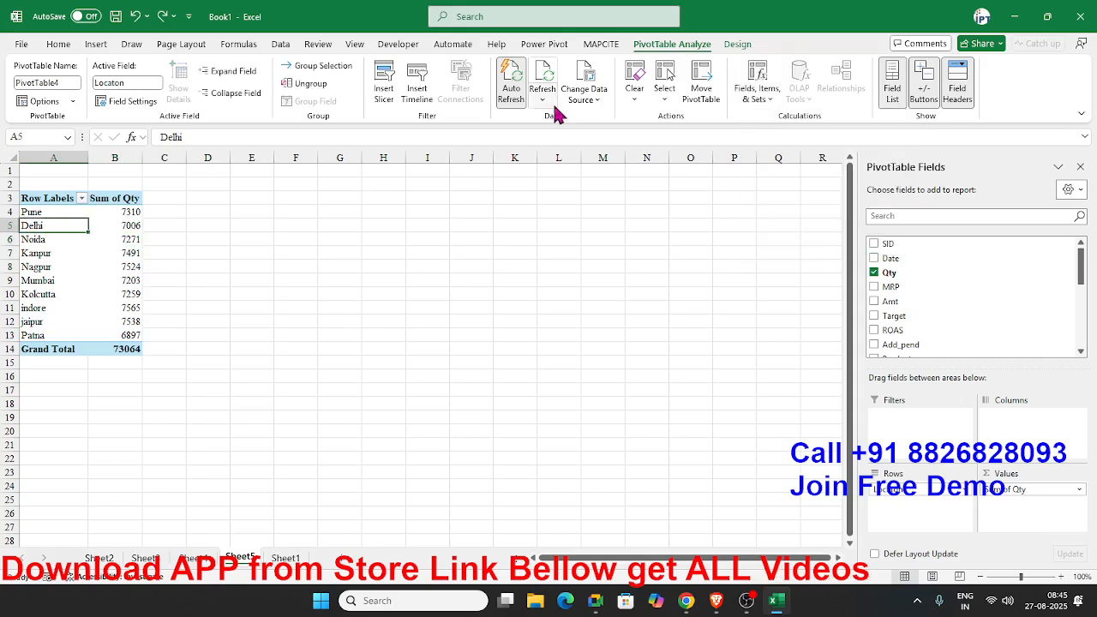
left_click(754, 96)
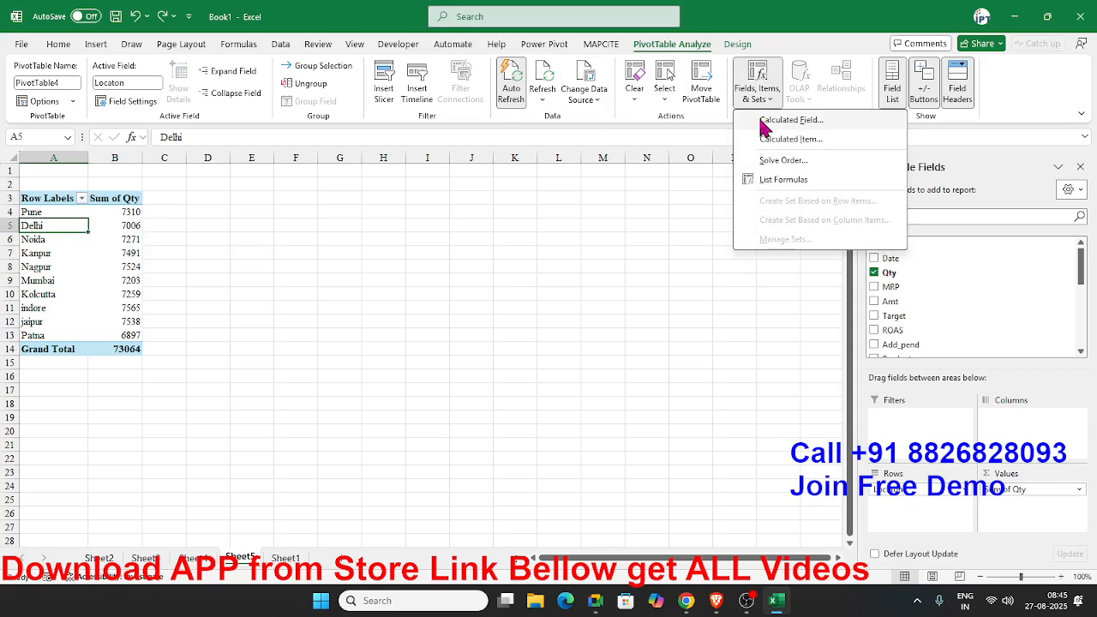
left_click(768, 139)
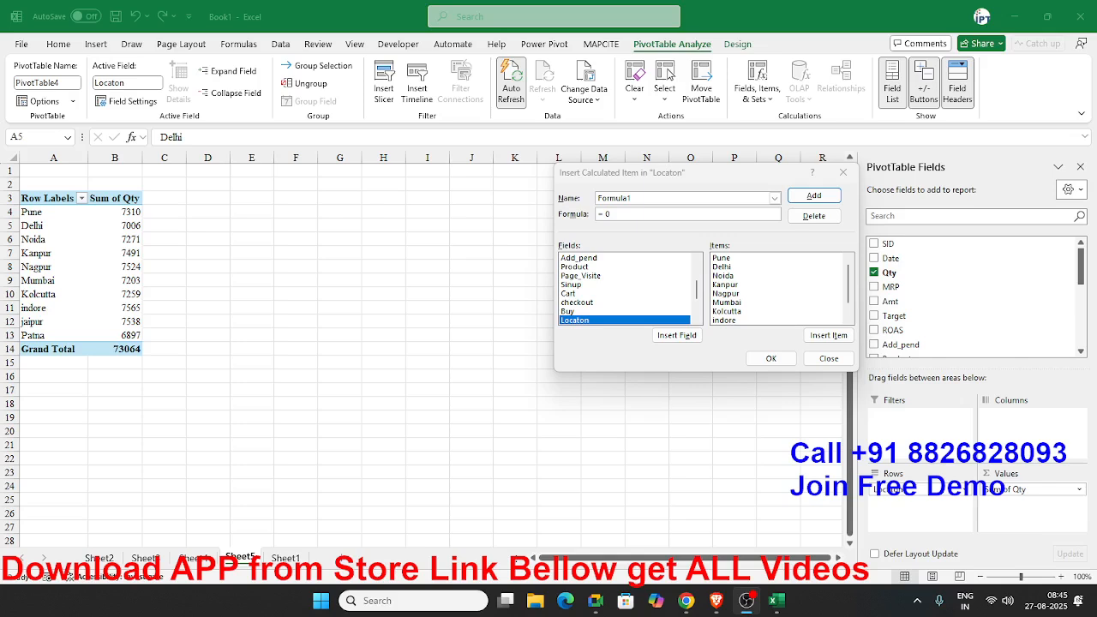
left_click(634, 197)
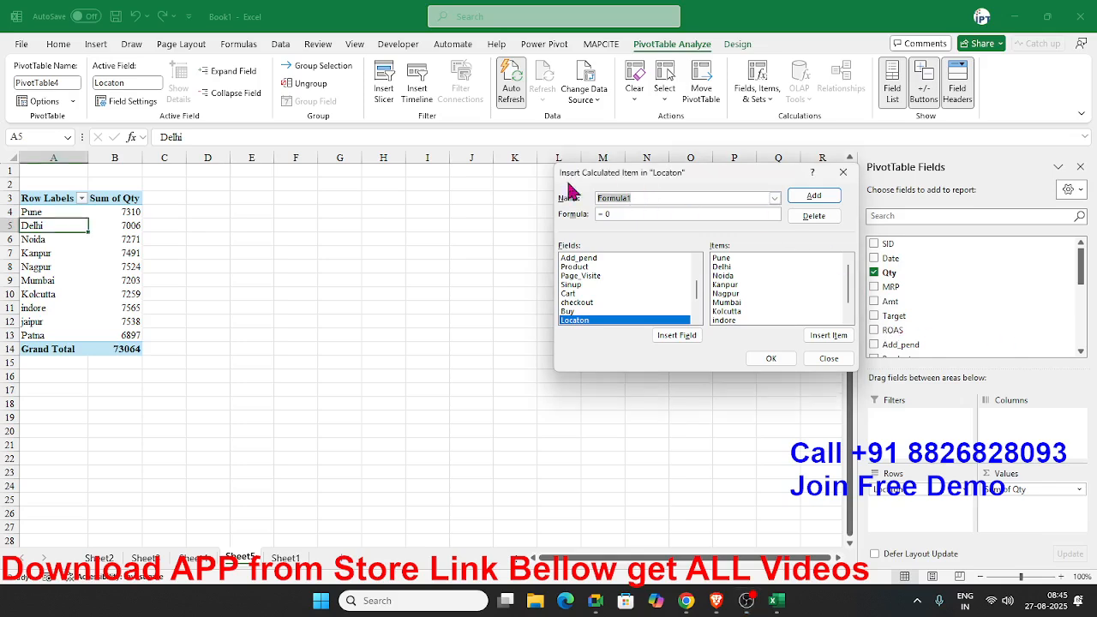
key("BackSpace")
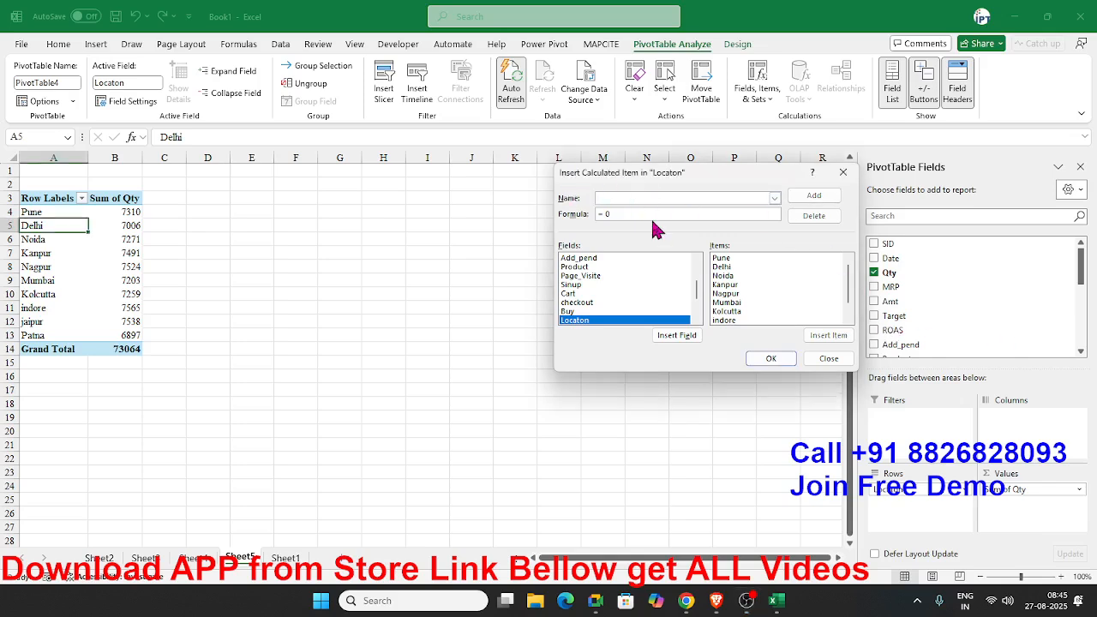
type("NCR")
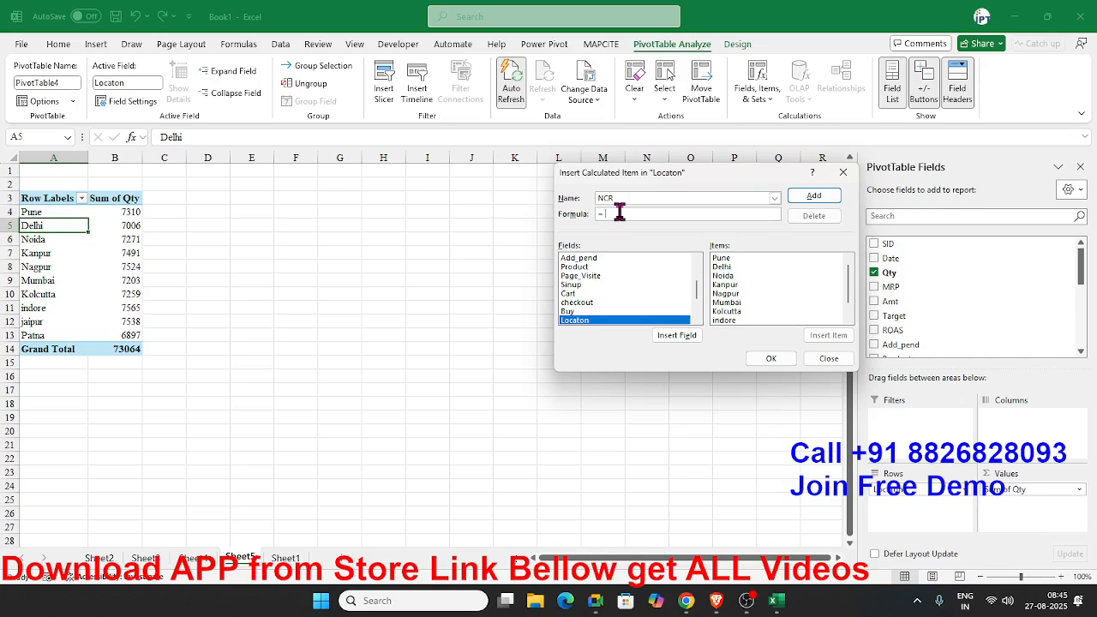
Set the NCR item's formula to Delhi + Noida and add it to the pivot table.
double_click(723, 266)
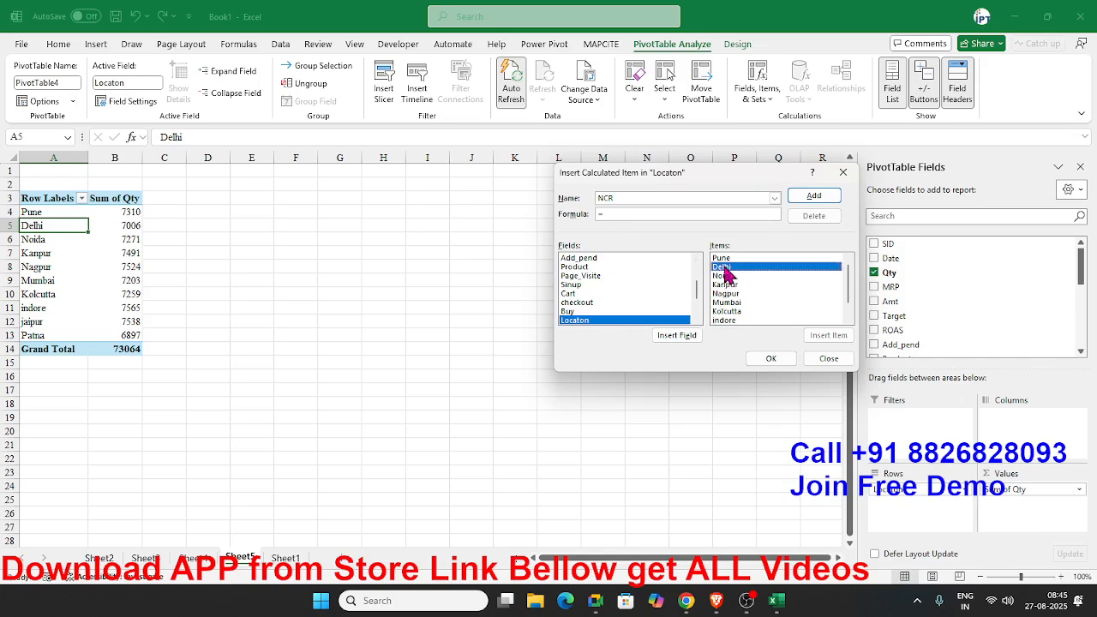
type("+")
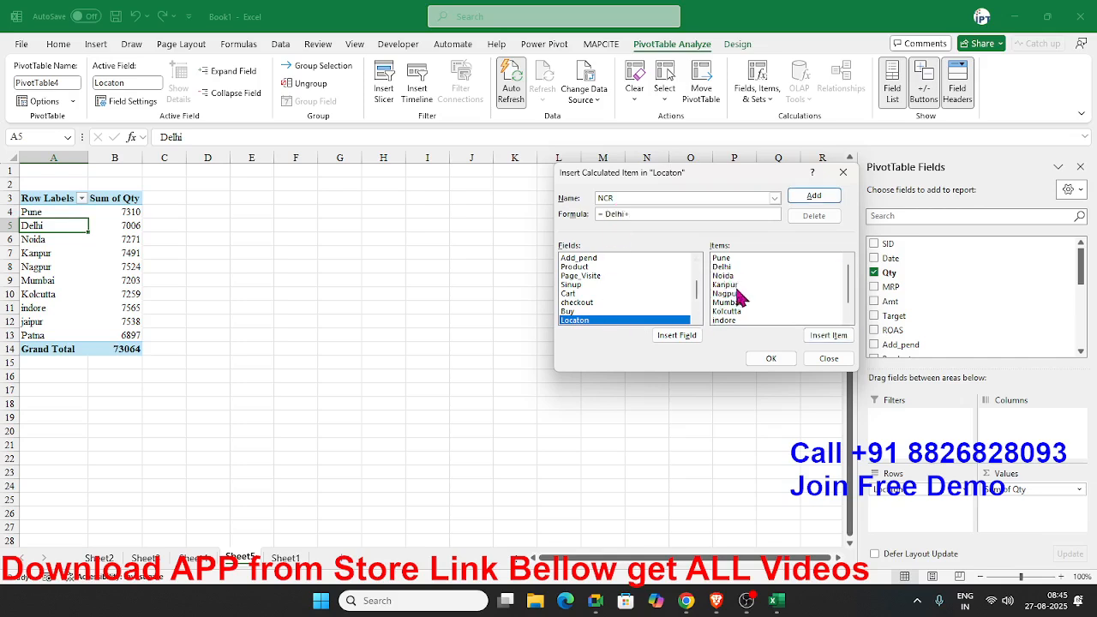
double_click(724, 275)
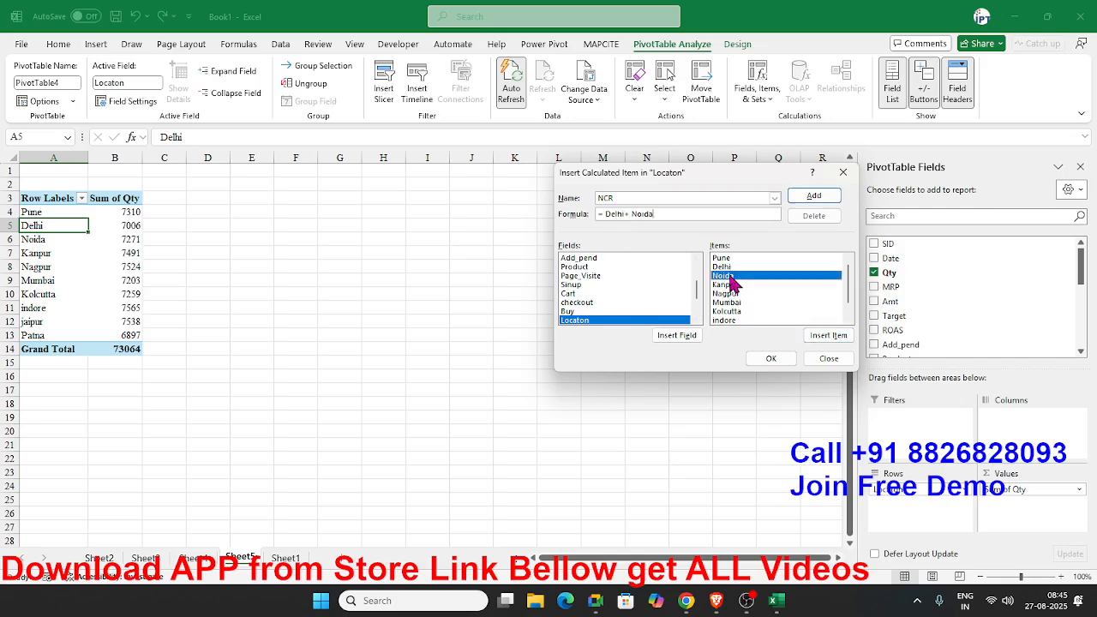
left_click_drag(606, 215, 685, 217)
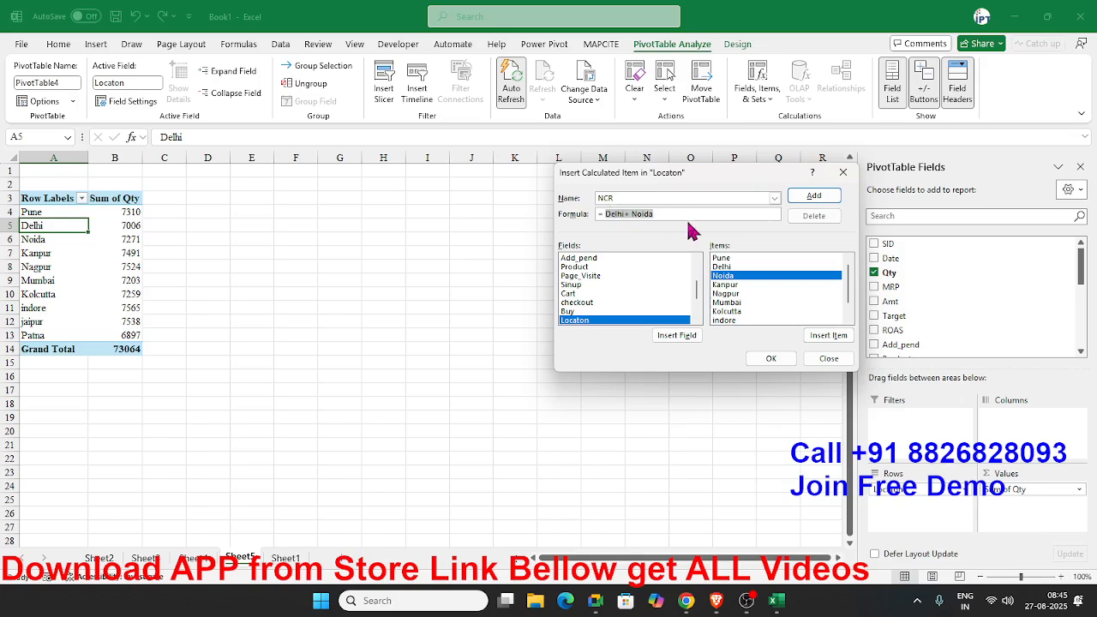
left_click(678, 216)
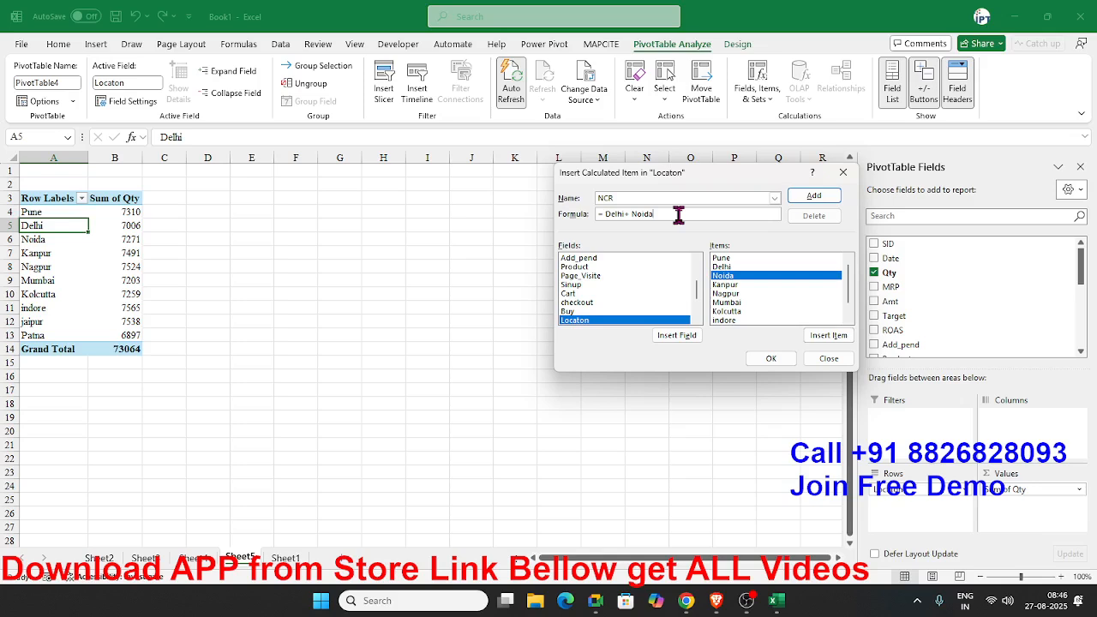
left_click(814, 197)
left_click(770, 358)
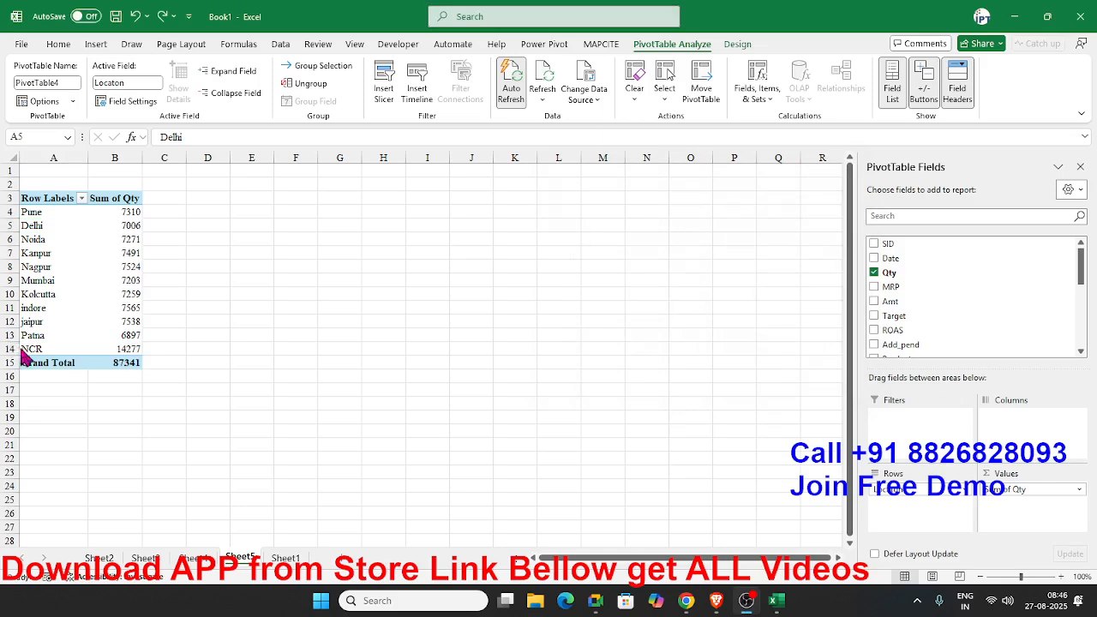
Compare the Delhi, Noida and NCR quantities, and filter Delhi and Noida out of the row labels.
left_click(115, 363)
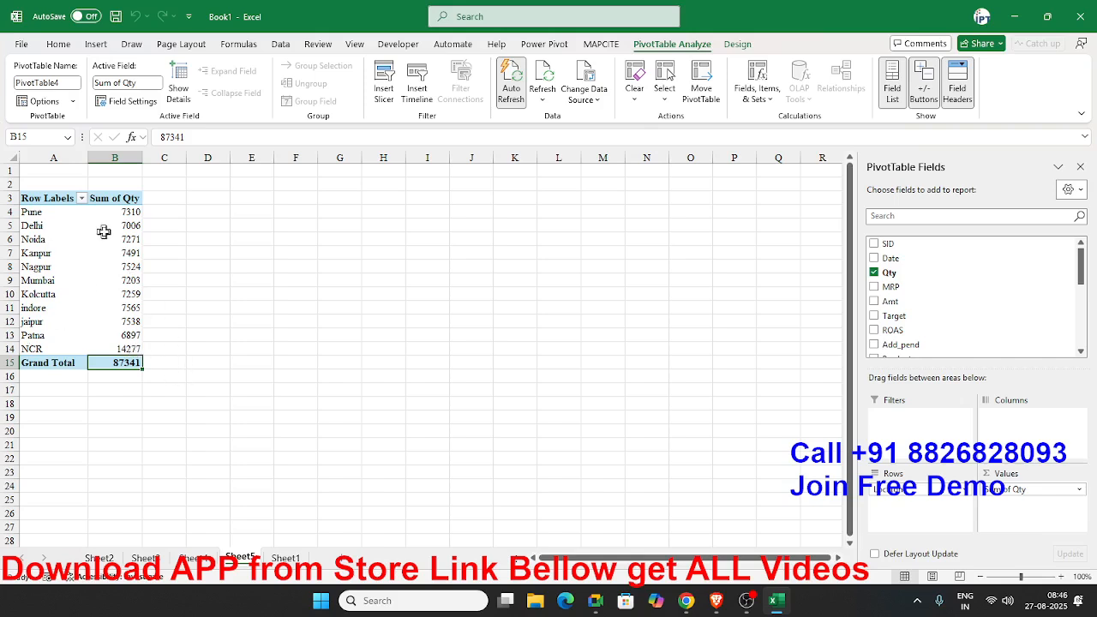
left_click_drag(125, 225, 129, 237)
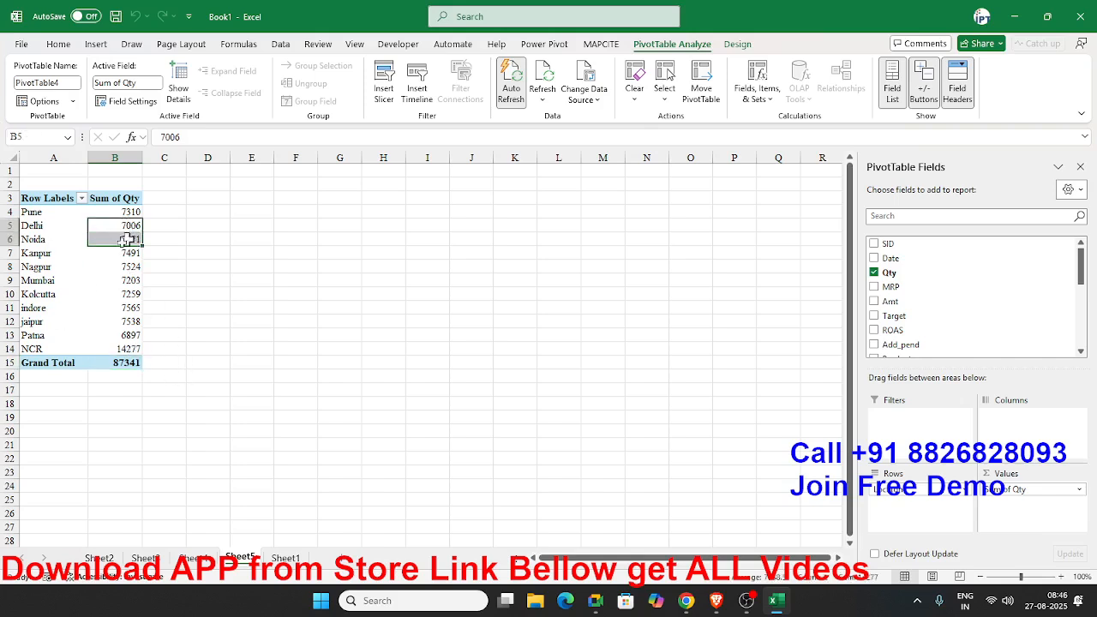
left_click(121, 349, "ctrl")
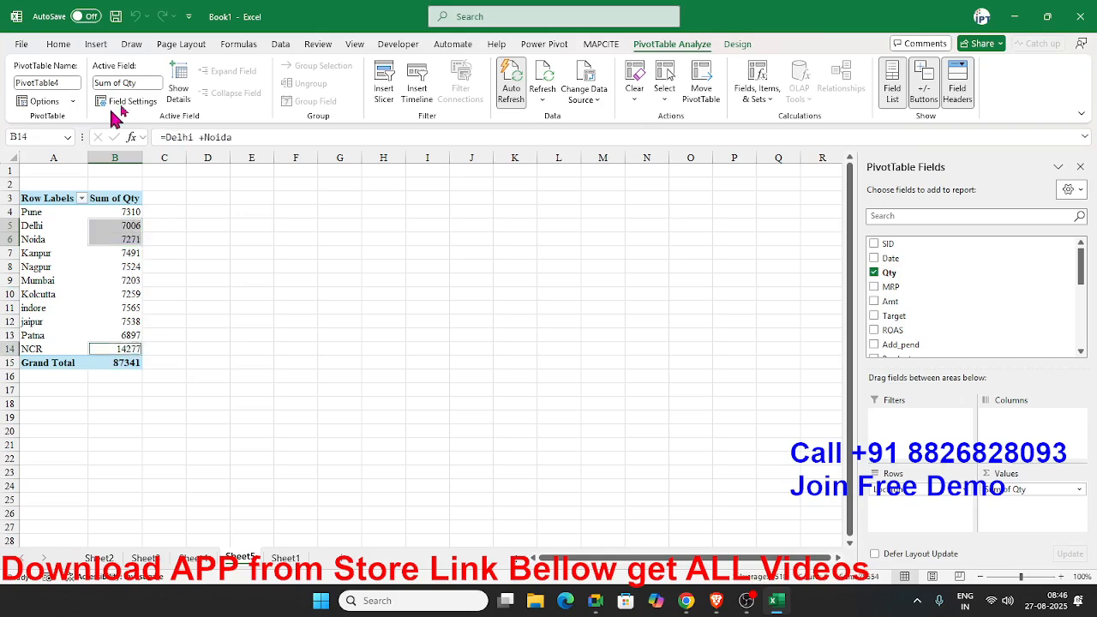
left_click(54, 242)
left_click(82, 198)
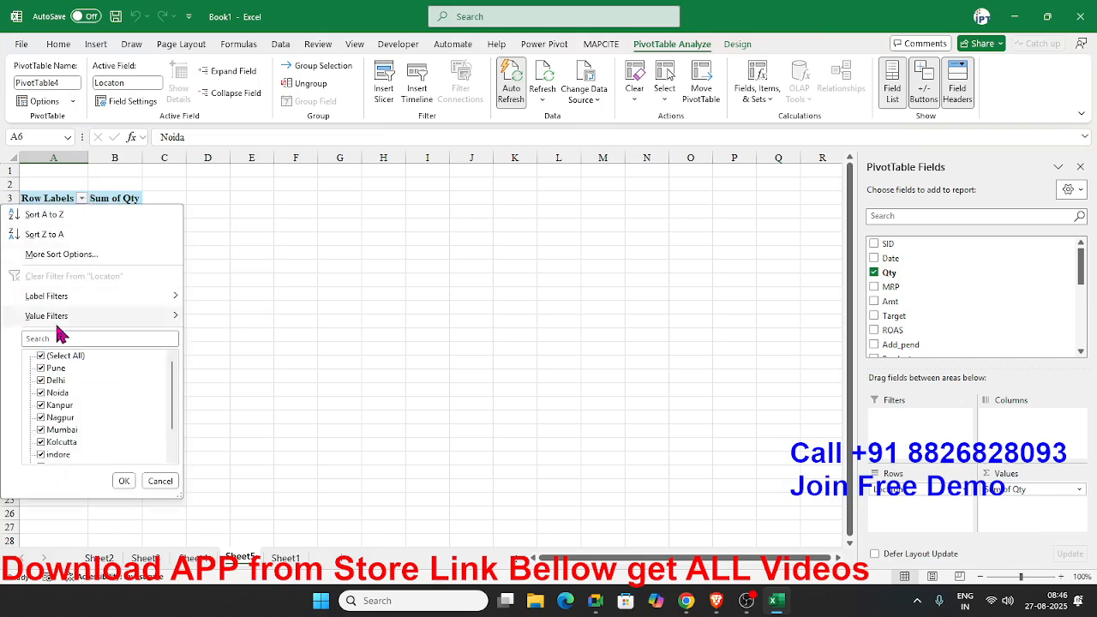
left_click(40, 380)
left_click(41, 392)
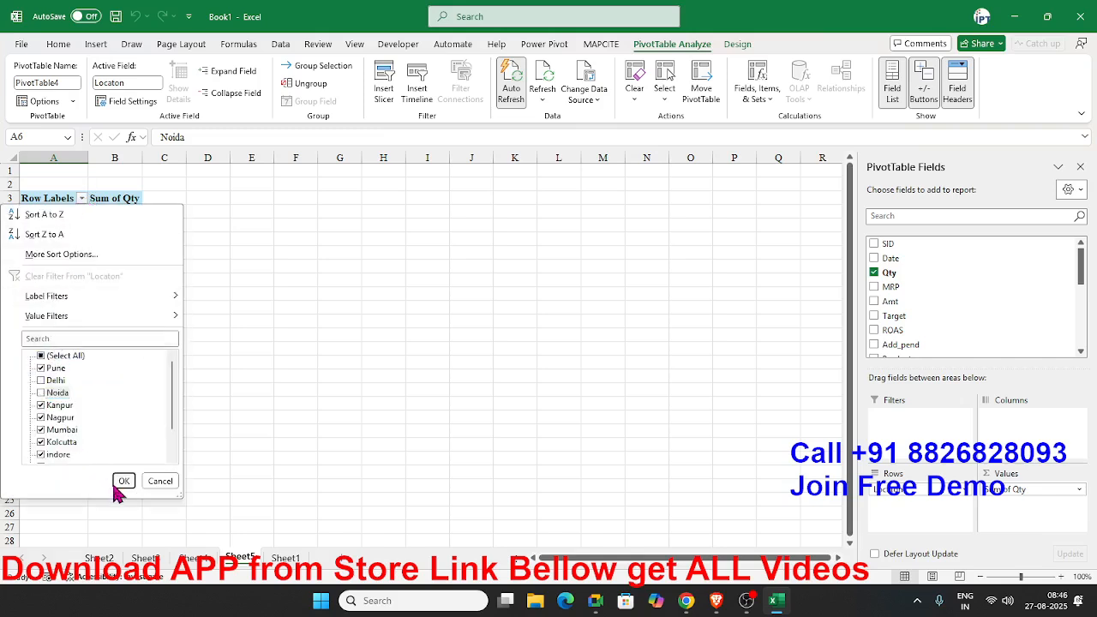
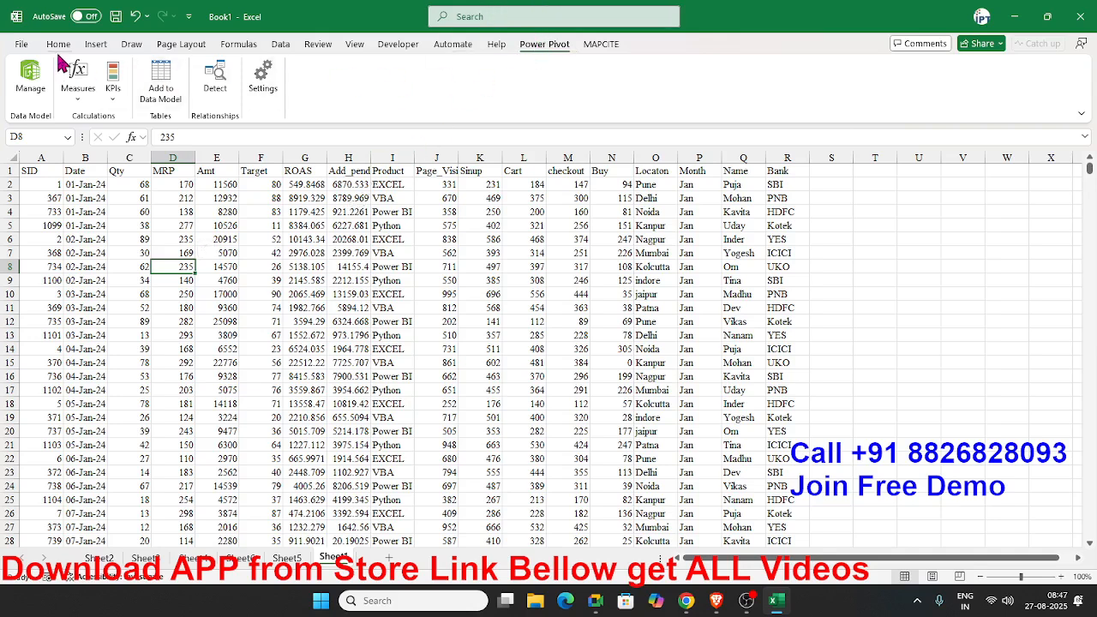
Check the status of Microsoft Power Pivot for Excel among the COM add-ins in the Excel options.
left_click(29, 45)
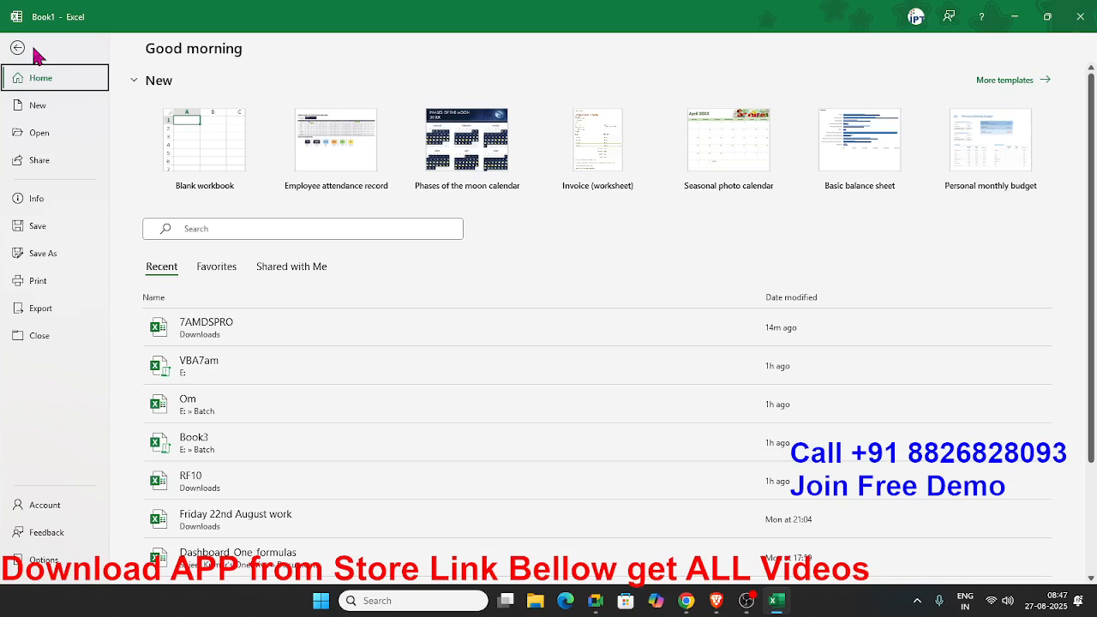
left_click(43, 560)
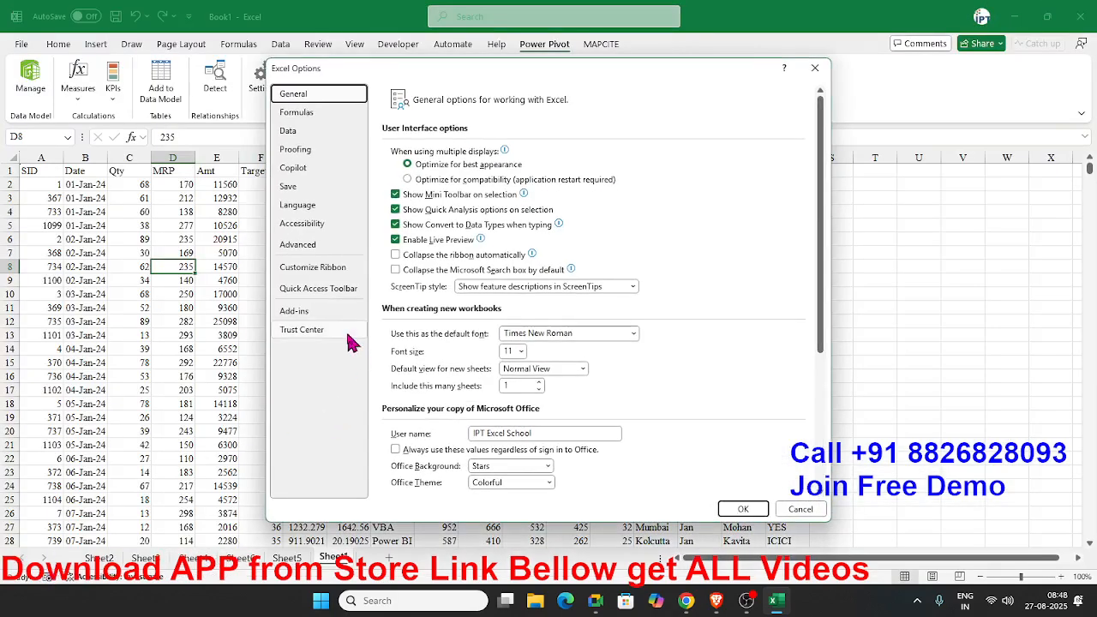
left_click(317, 312)
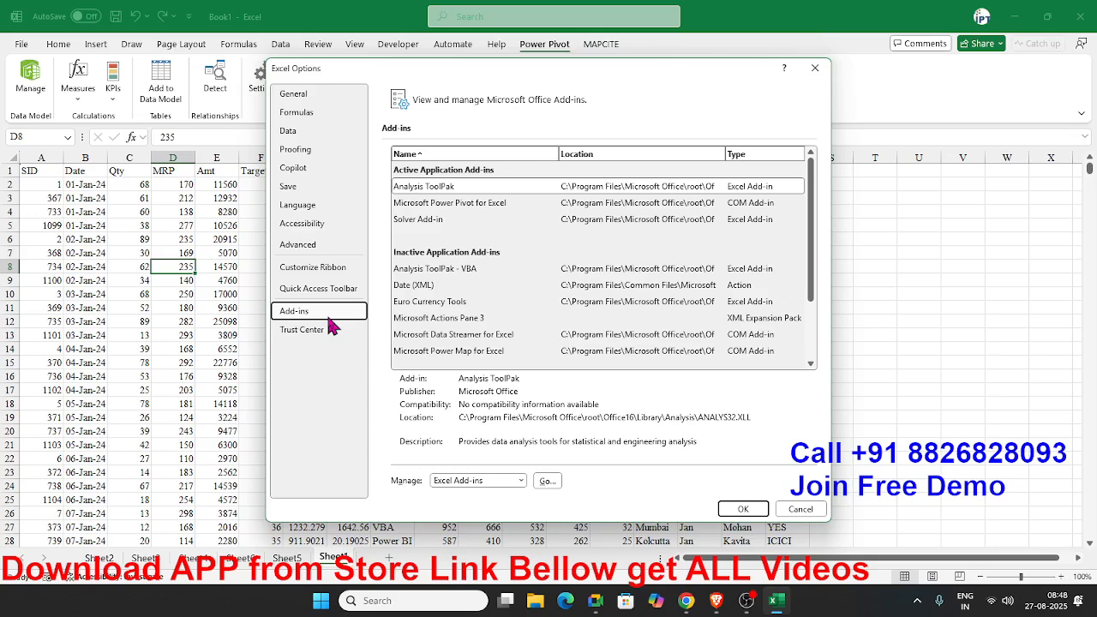
left_click(477, 481)
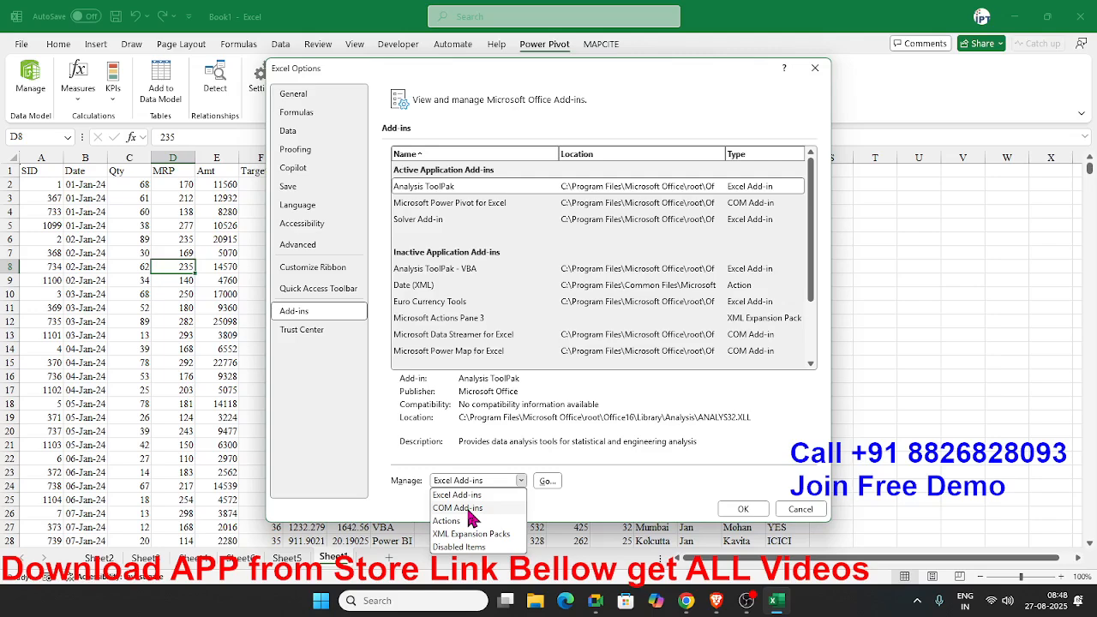
left_click(470, 511)
left_click(548, 482)
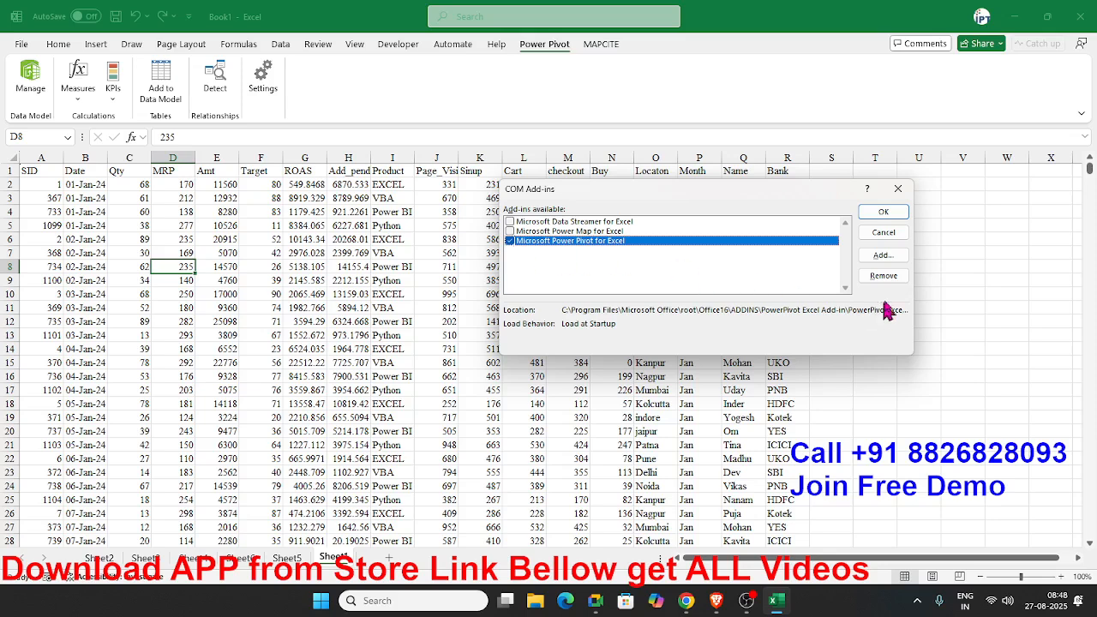
left_click(885, 235)
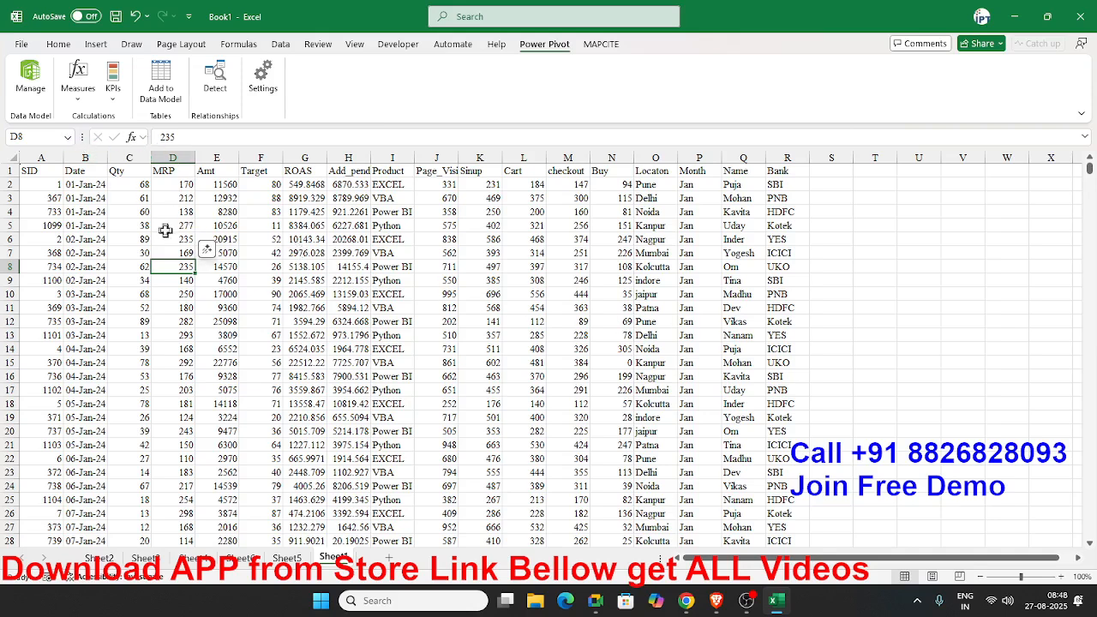
Add the source data range, starting at the SID header, to the Power Pivot data model as a table with headers.
left_click(51, 172)
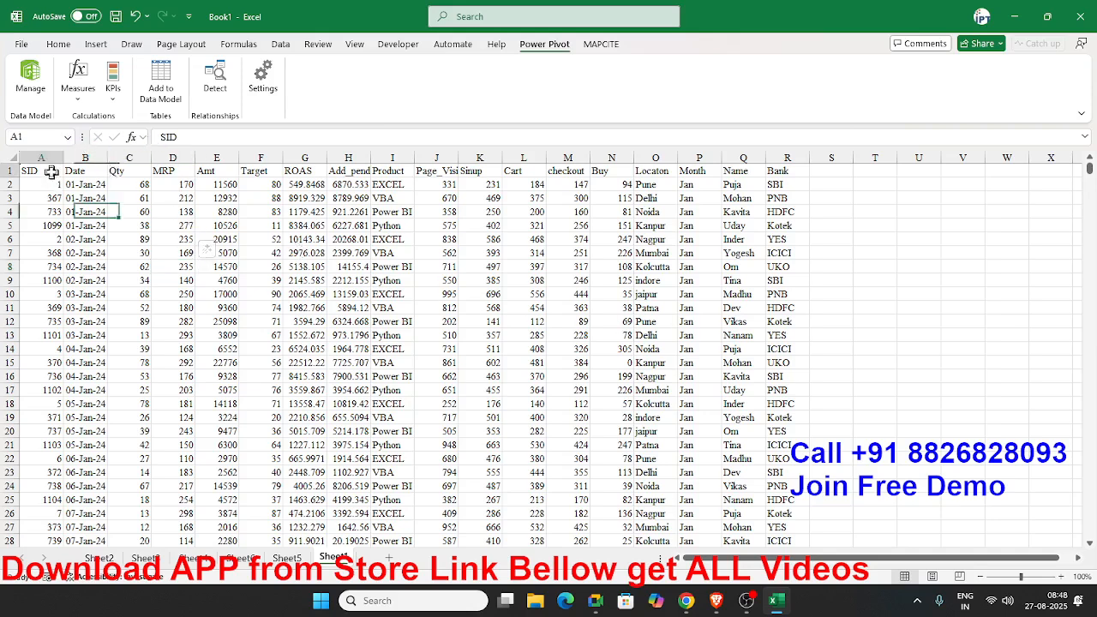
left_click(151, 102)
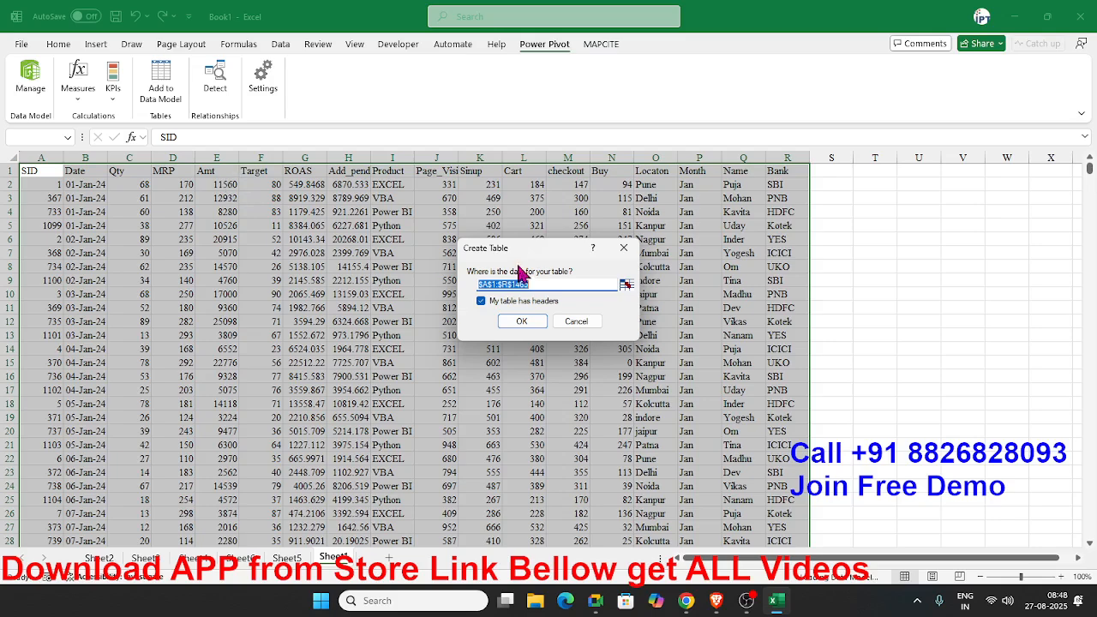
left_click(522, 322)
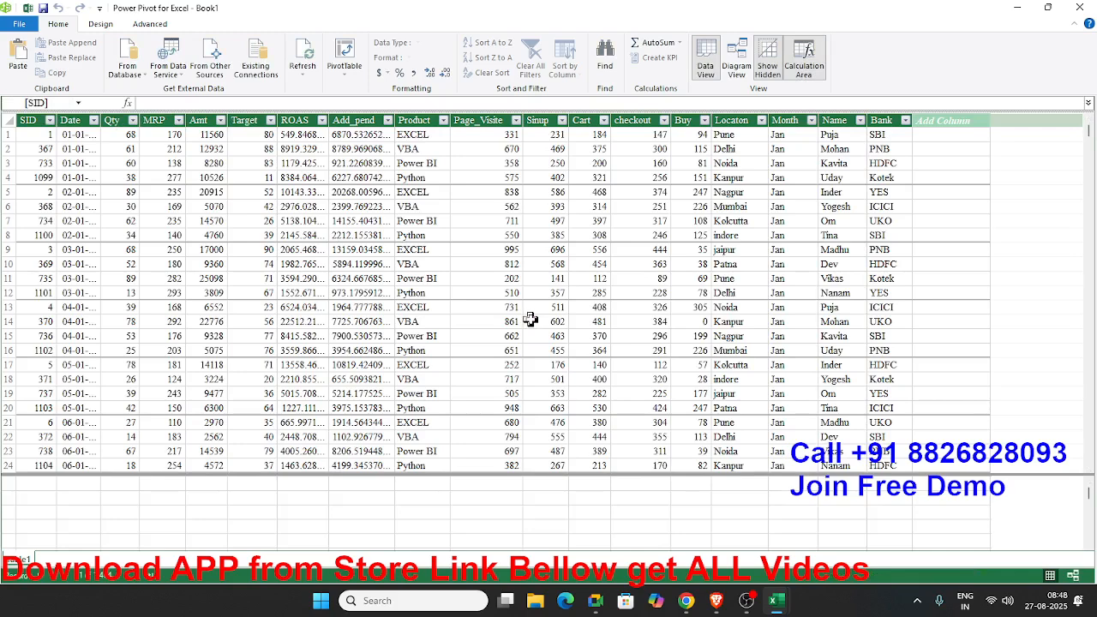
Enlarge the calculation area below the table in the Power Pivot window.
left_click(197, 514)
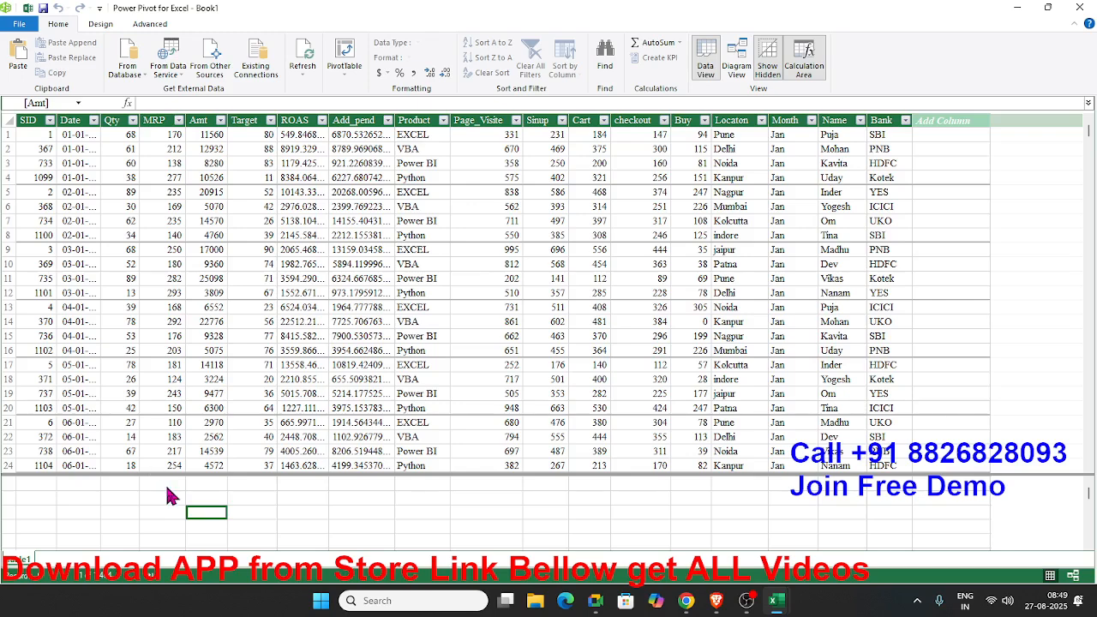
left_click(165, 483)
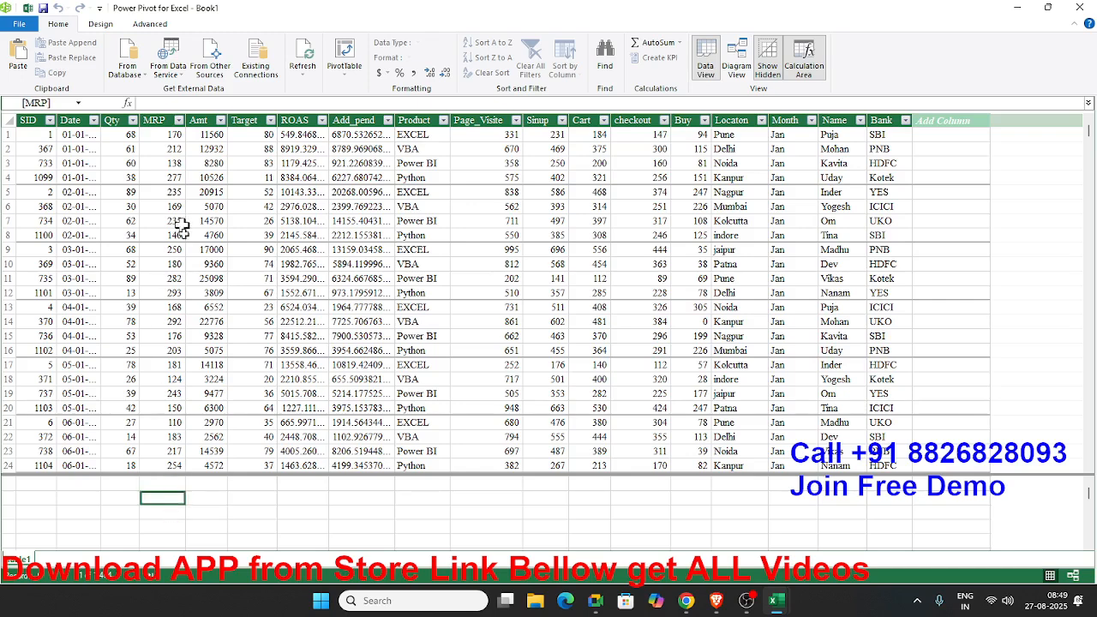
left_click(174, 280)
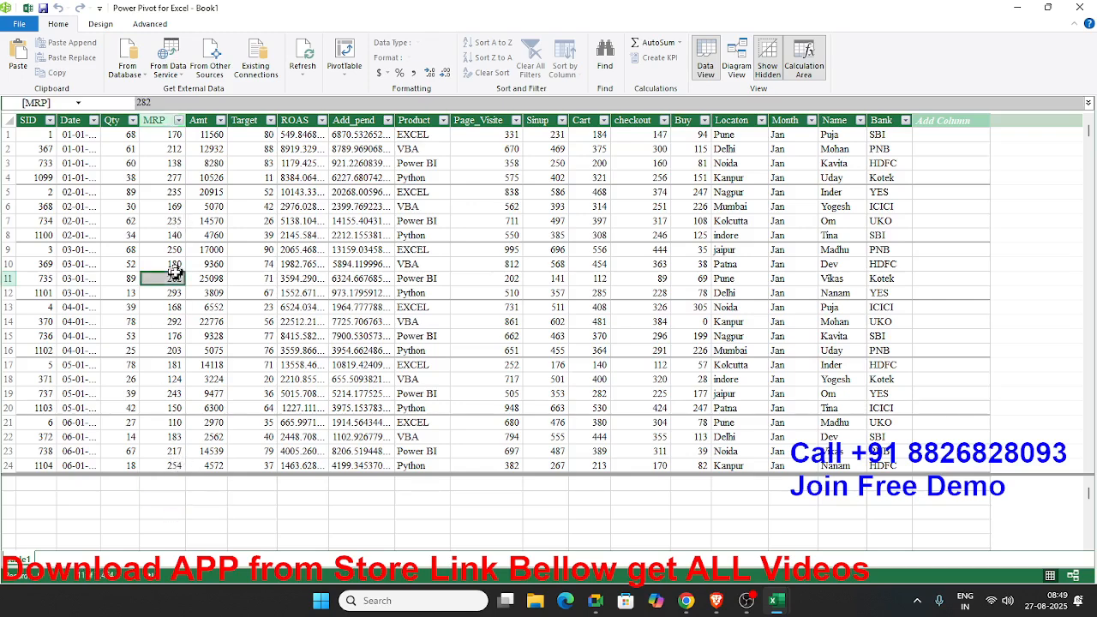
left_click(242, 510)
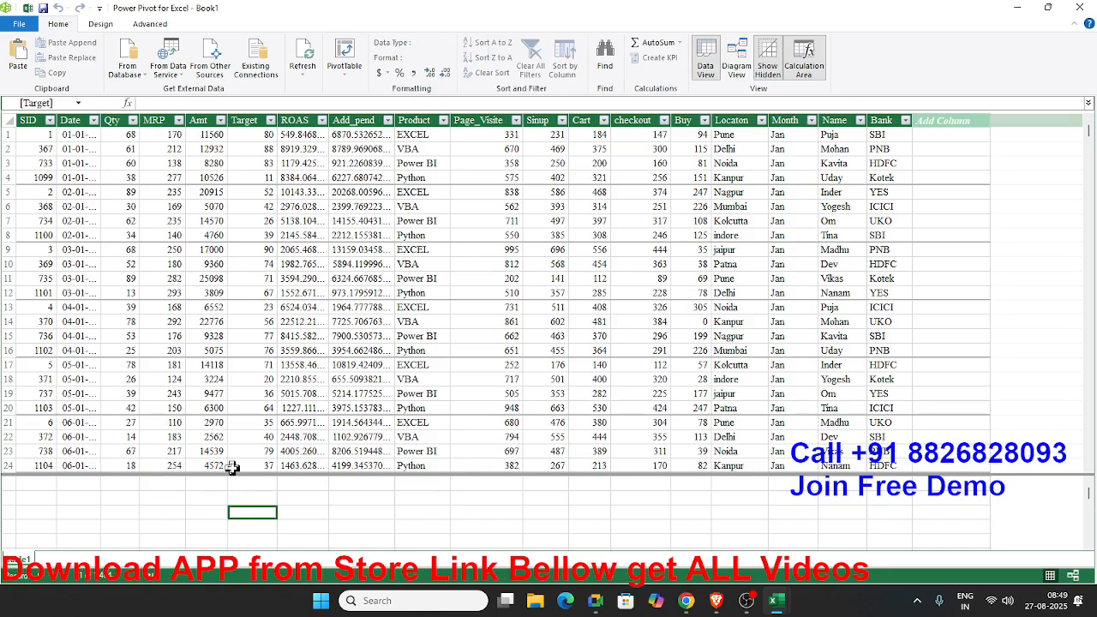
left_click_drag(233, 476, 216, 396)
Add a measure =MAX([MRP]) in the calculation area below the MRP column, and widen that column.
left_click(172, 415)
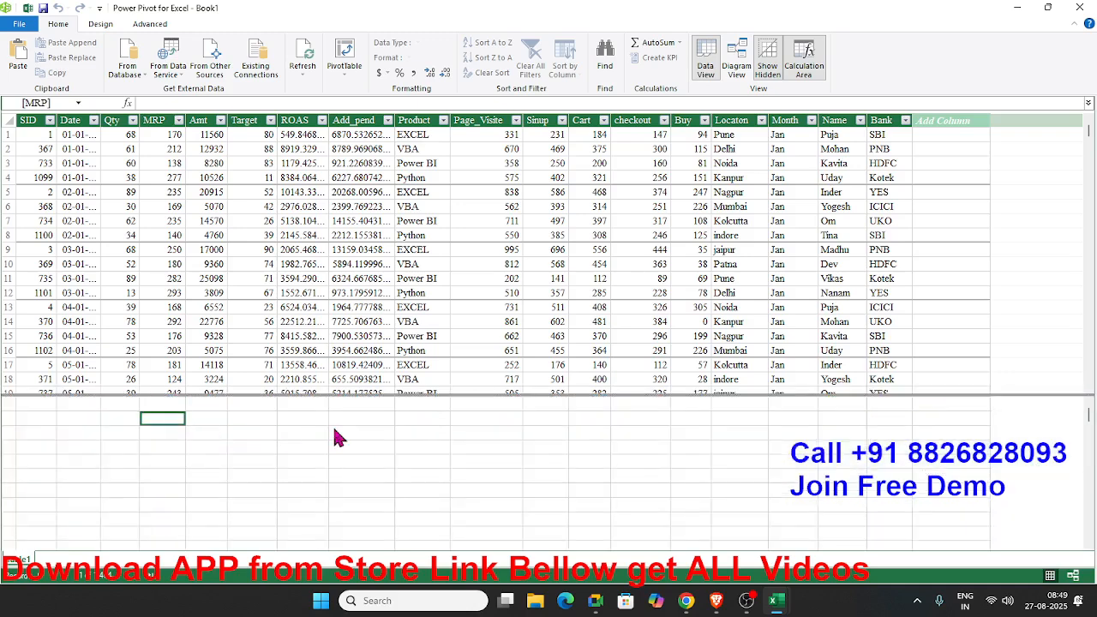
type("=ma")
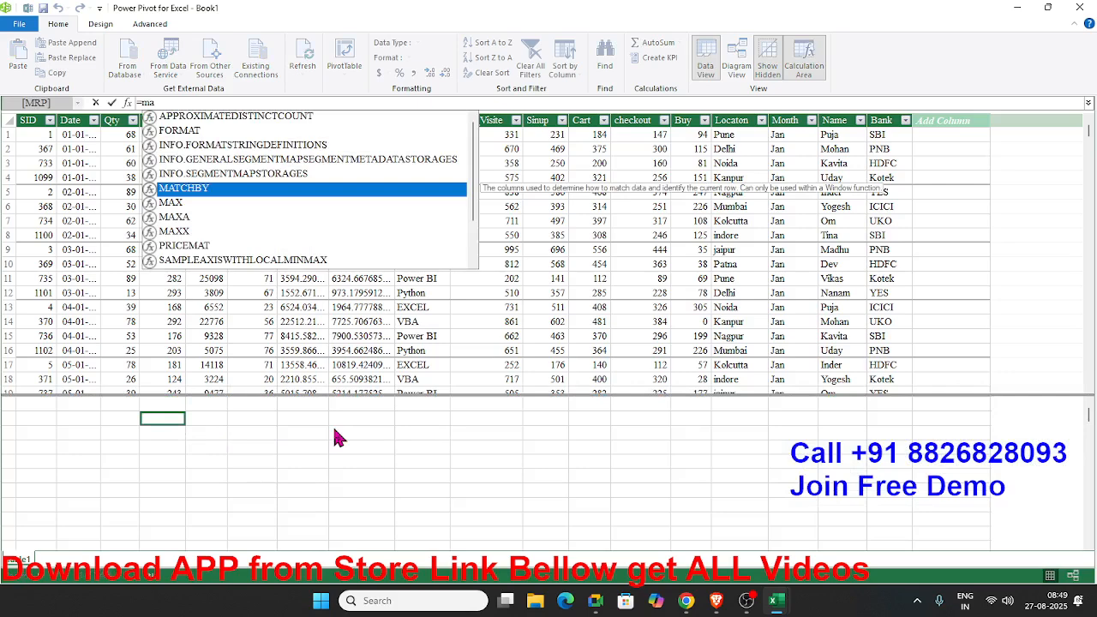
key("Down")
key("Tab")
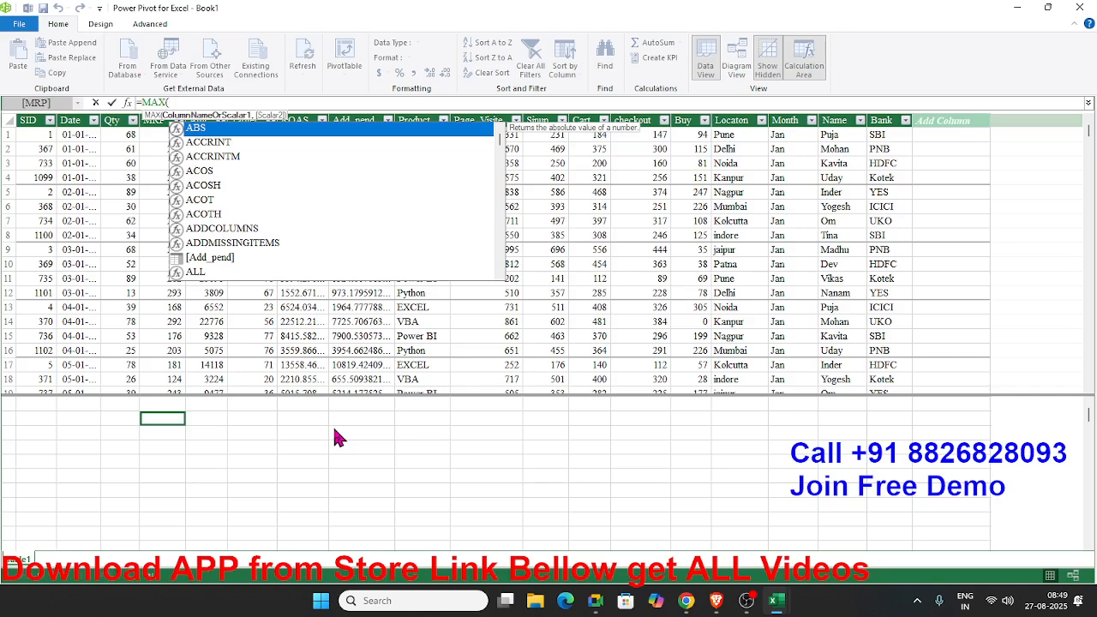
type("mrp")
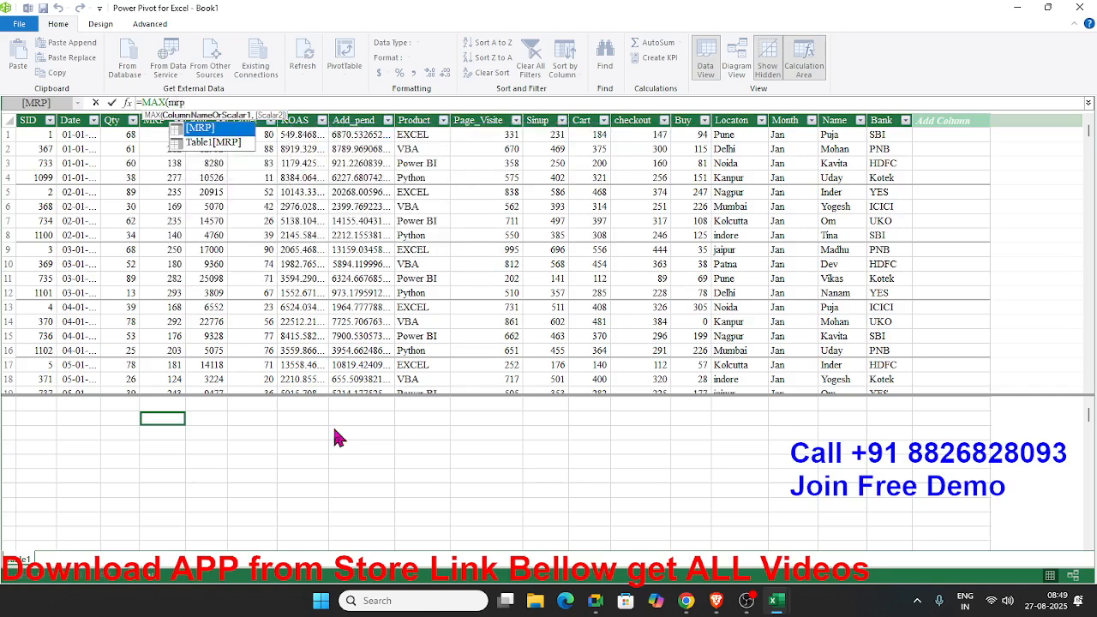
key("Tab")
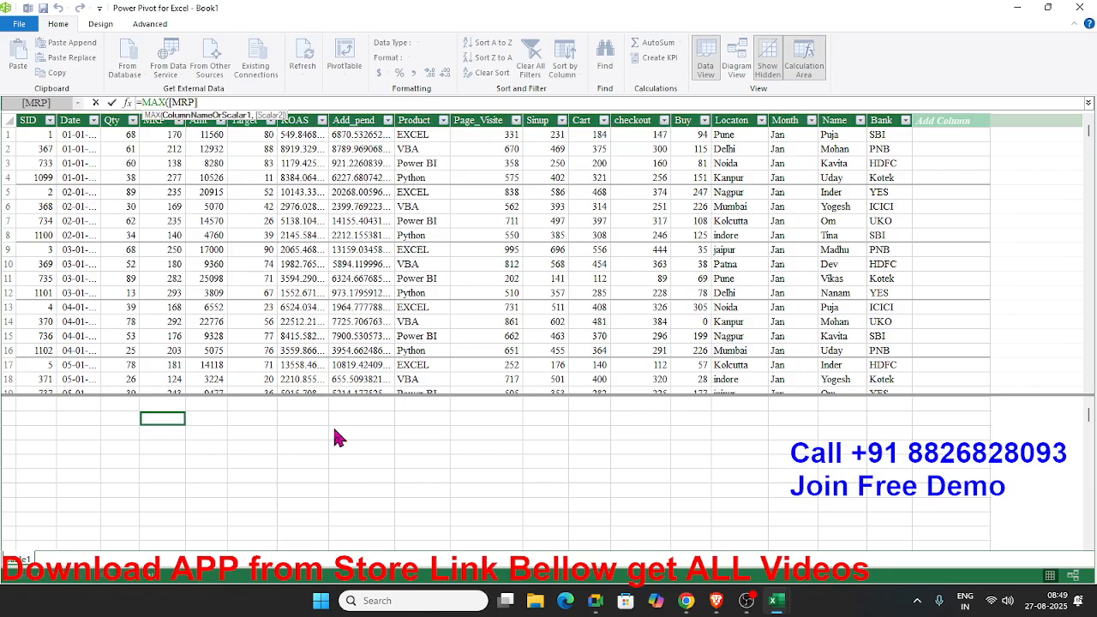
type(")")
key("Return")
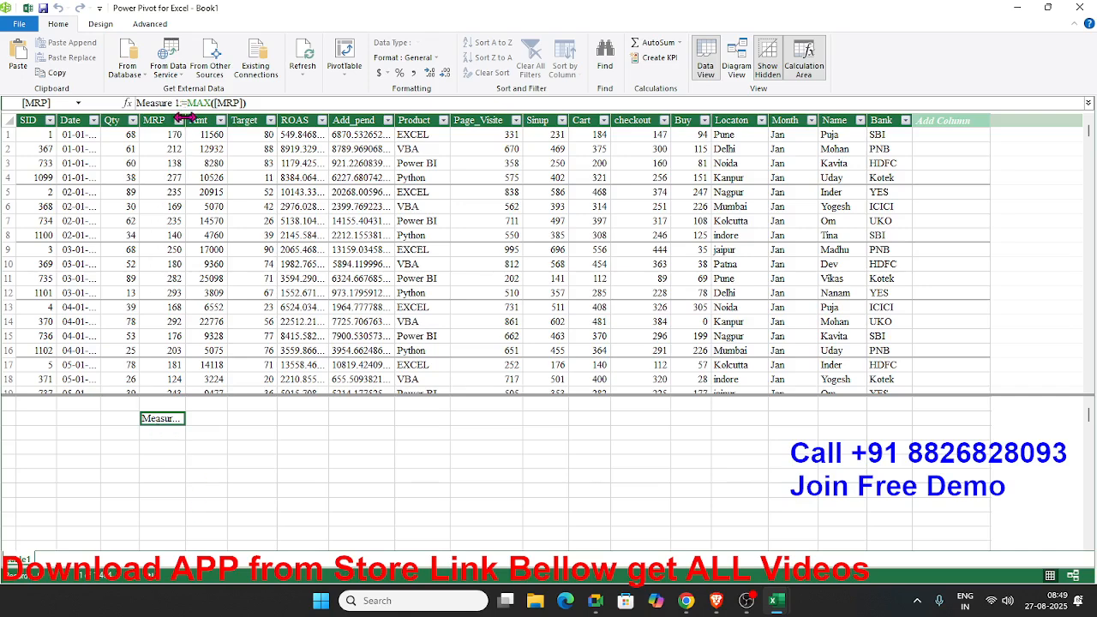
left_click_drag(348, 132, 342, 138)
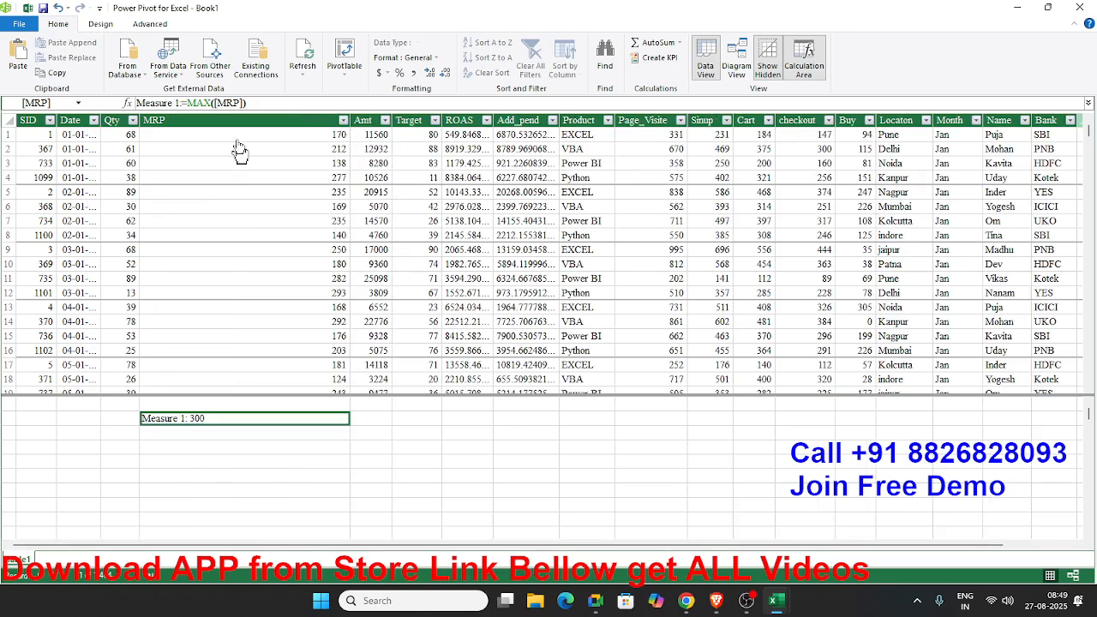
Rename the MAX measure of the MRP column as High_Rate.
left_click_drag(177, 102, 136, 102)
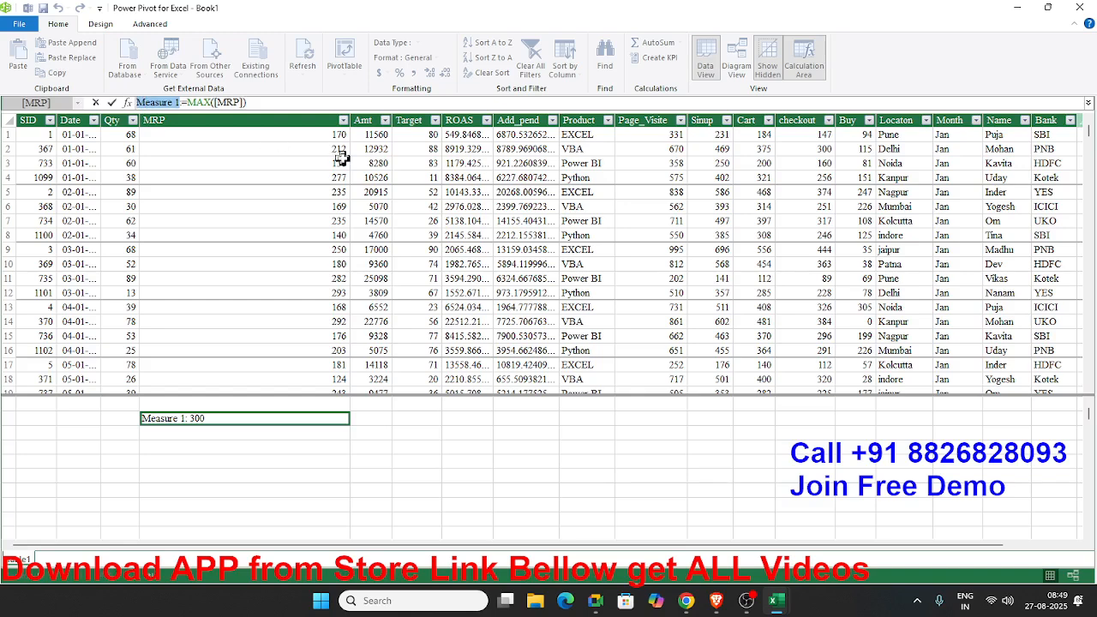
key("BackSpace")
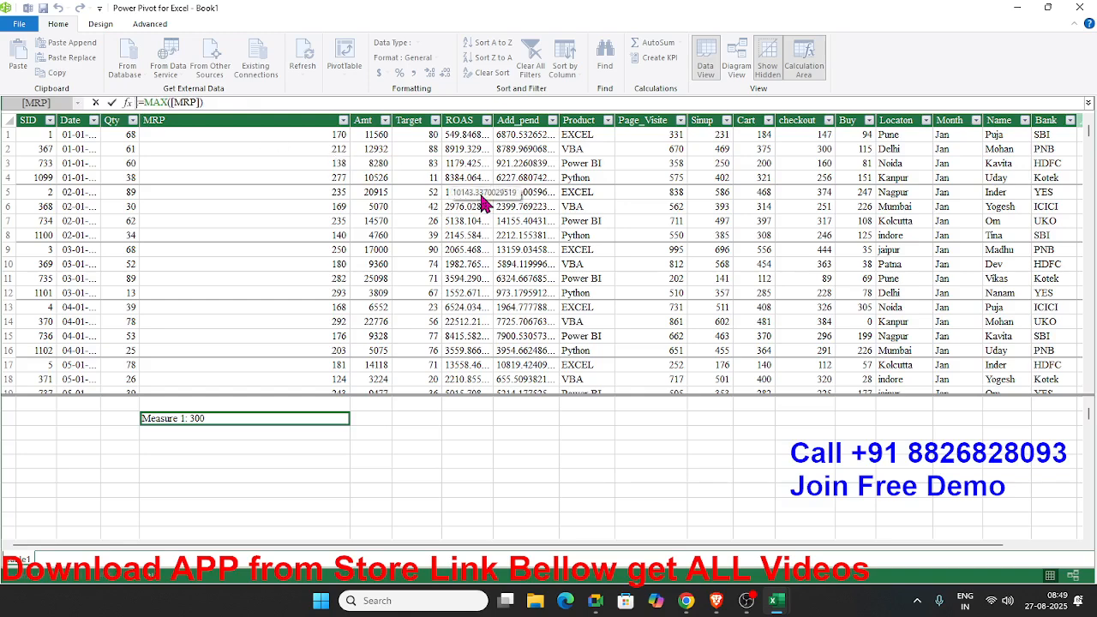
type("Hi")
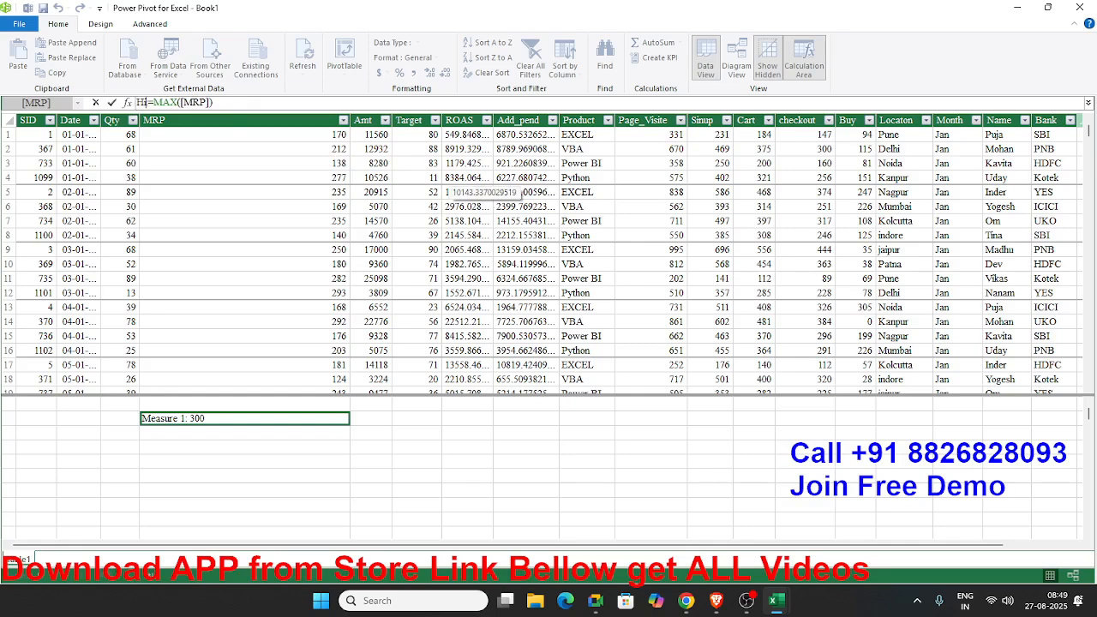
type("gh_")
type("Rate")
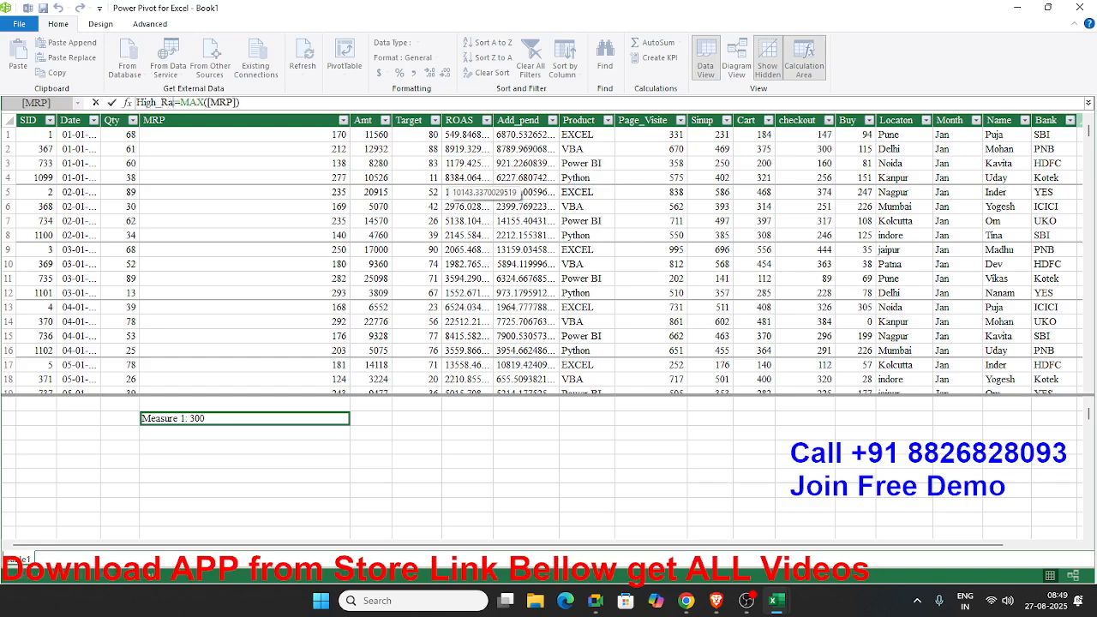
key("Return")
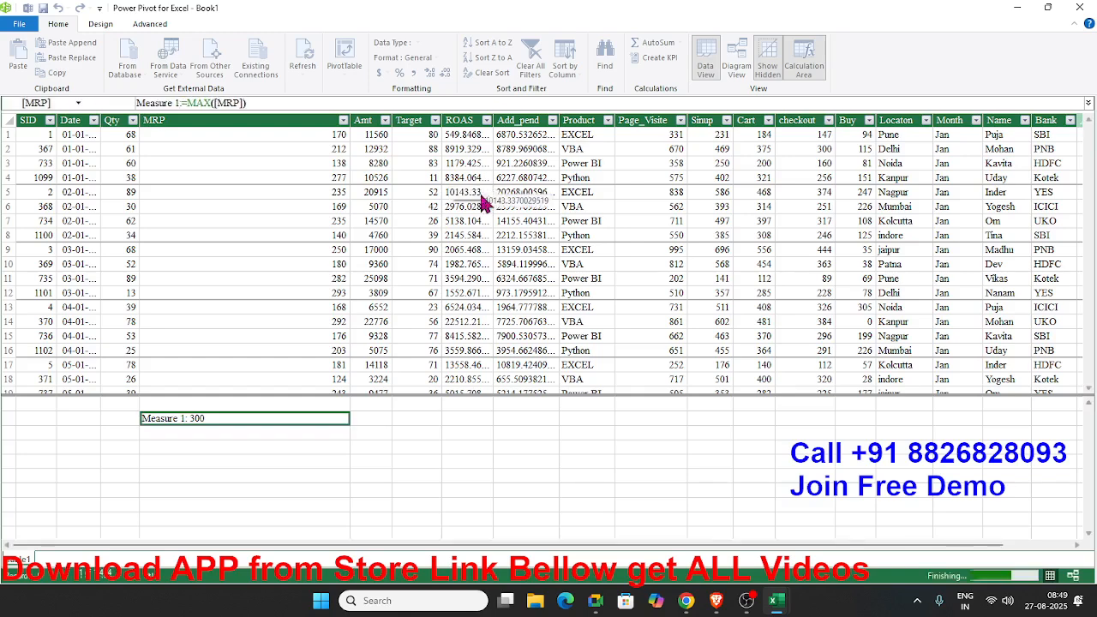
Add a measure =AVERAGE([MRP]) in the calculation area cell directly below High_Rate.
key("Down")
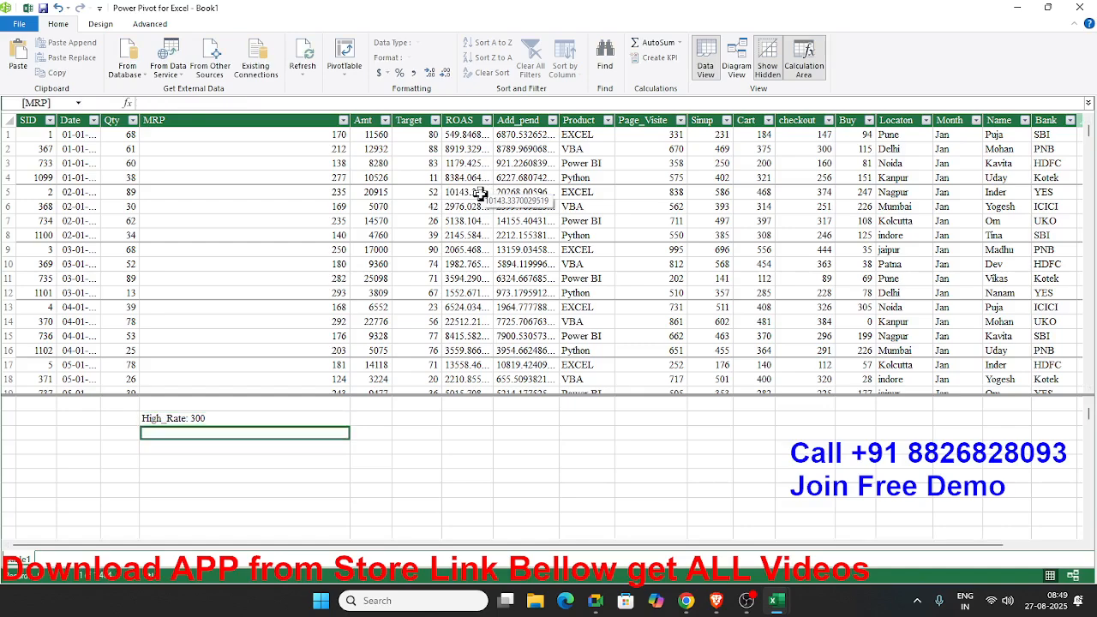
type("=")
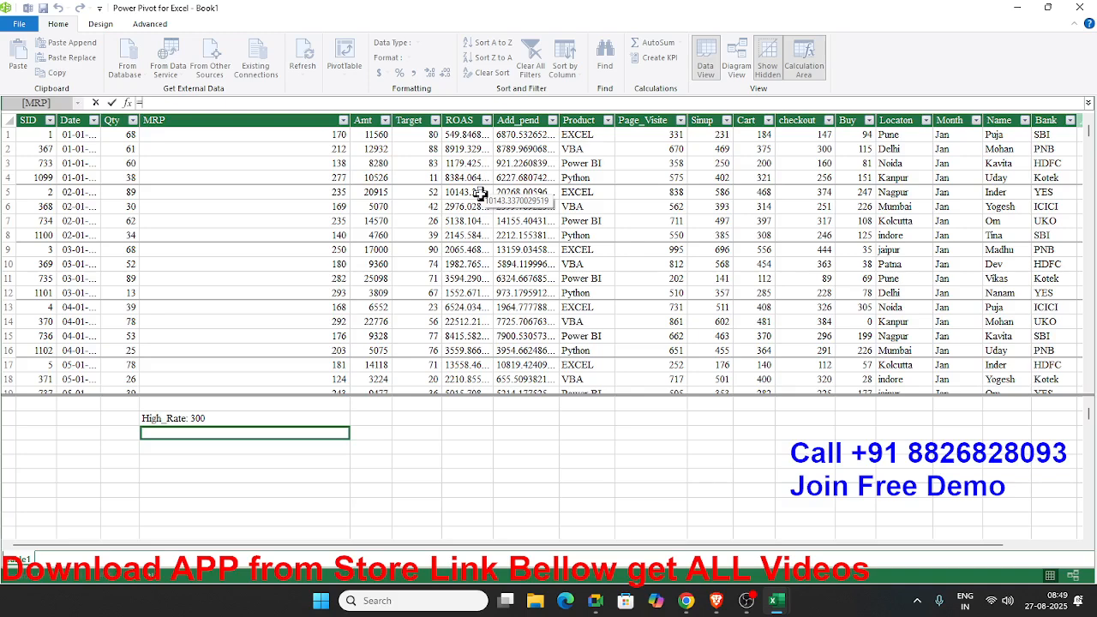
type("av")
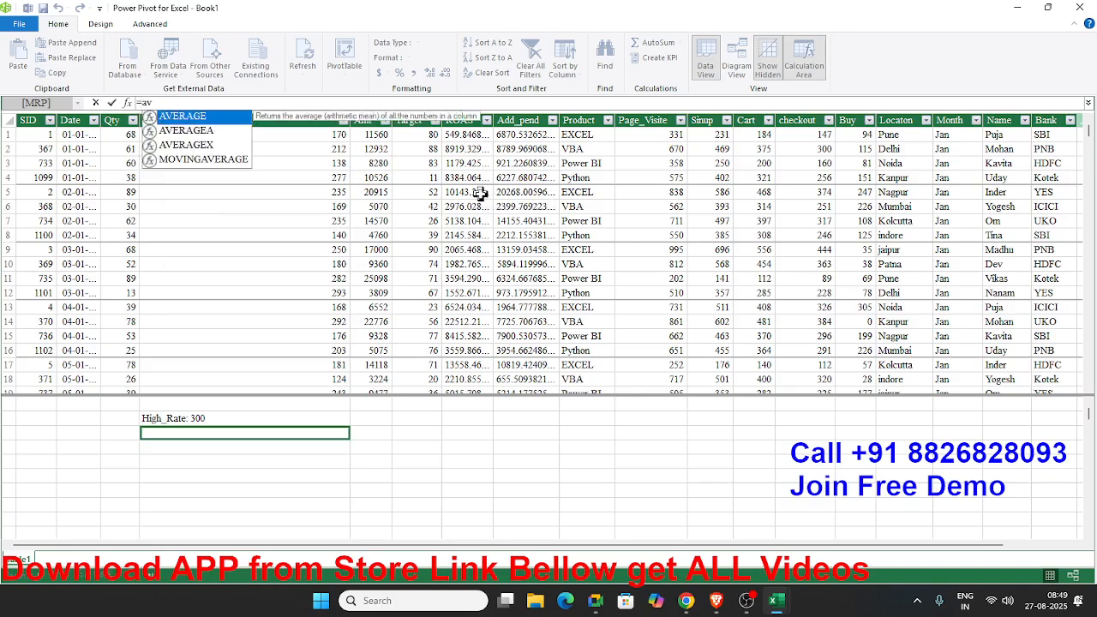
key("Tab")
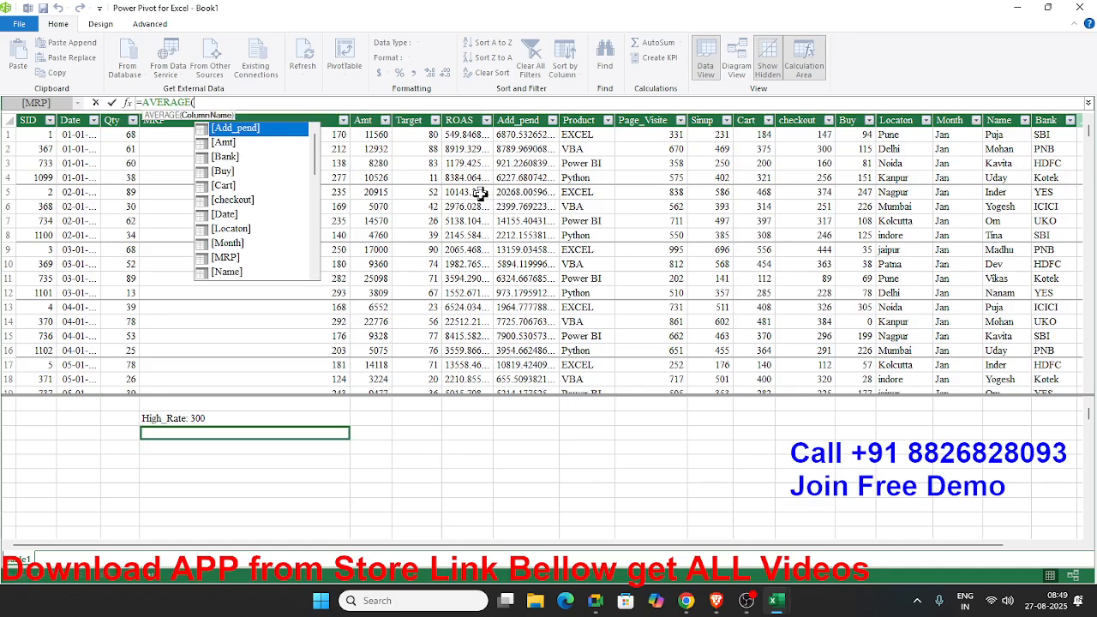
key("Down")
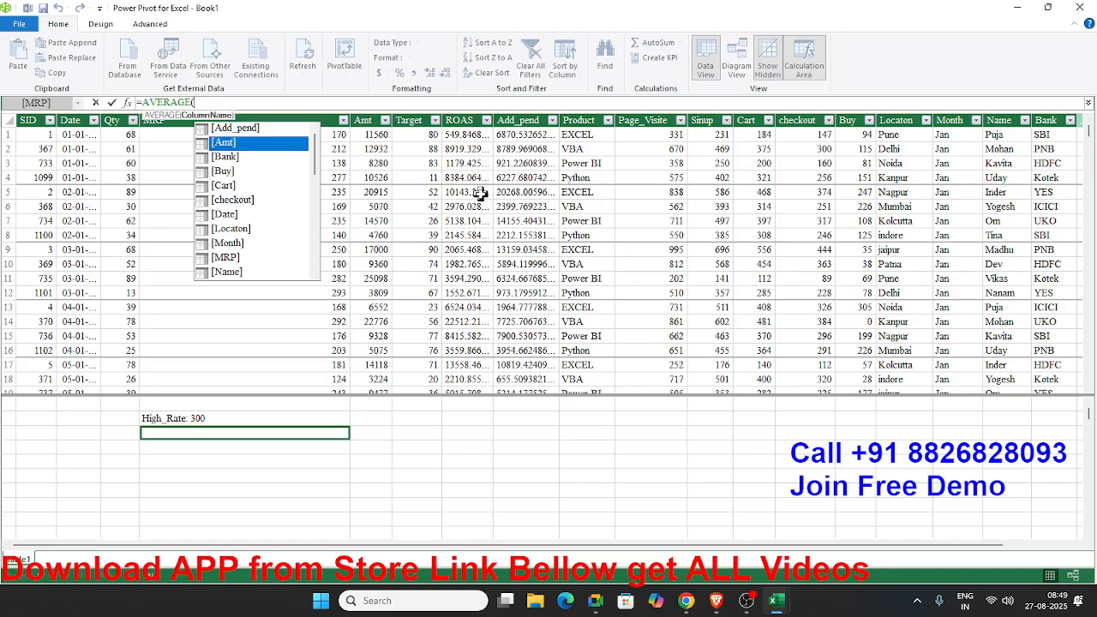
type("mrp")
key("Tab")
type(")")
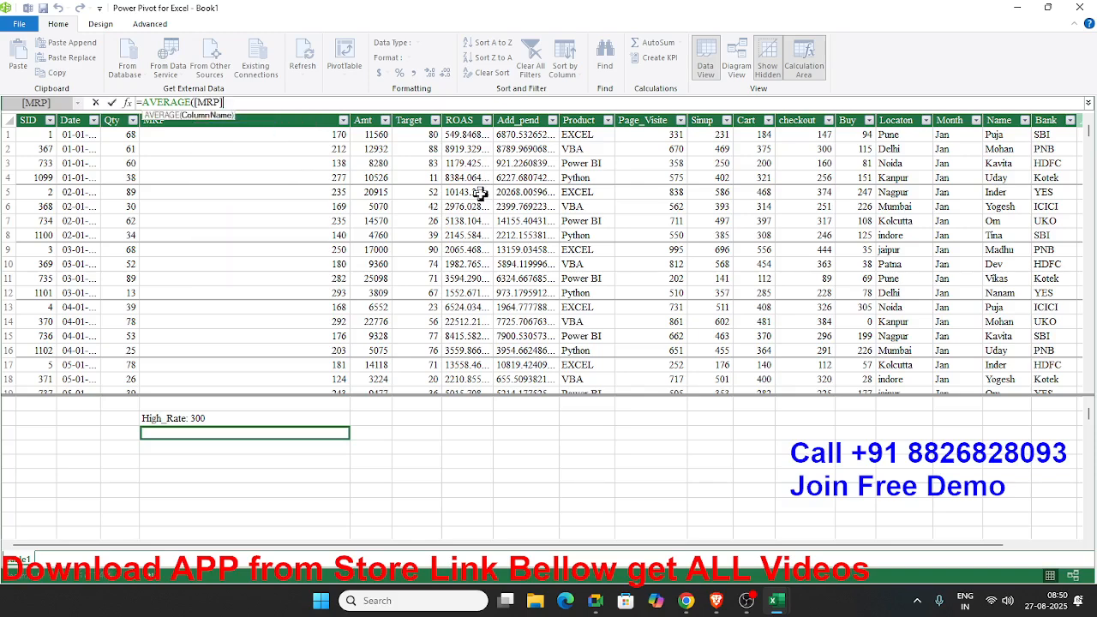
type(")")
key("Return")
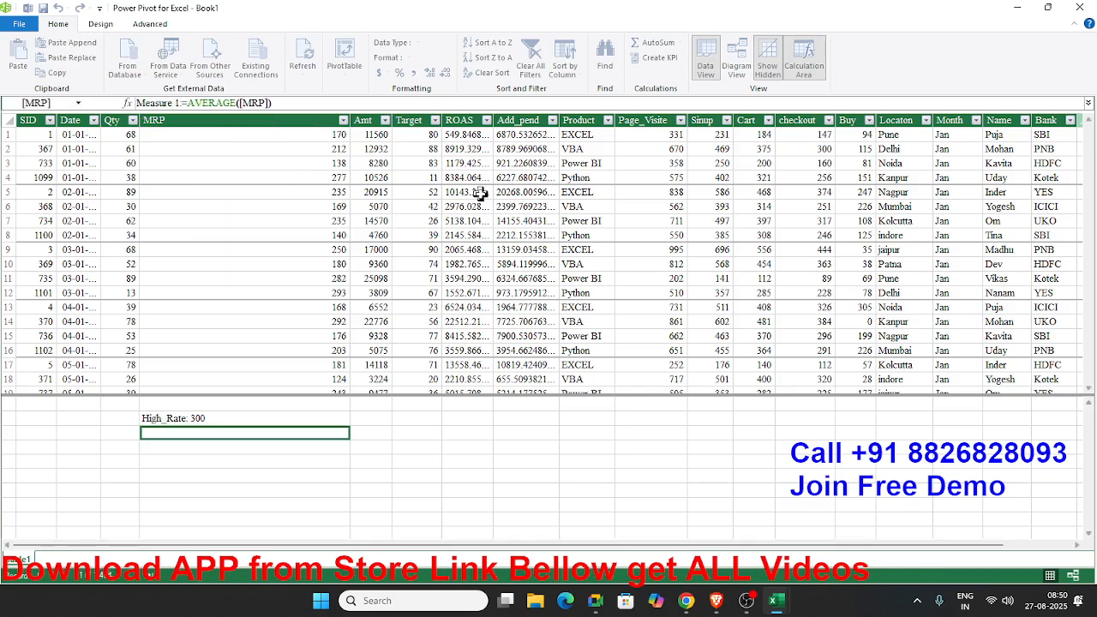
Rename the AVERAGE measure of the MRP column as ARate.
left_click(174, 103)
key("BackSpace")
key("BackSpace")
key("BackSpace")
key("BackSpace")
key("BackSpace")
key("BackSpace")
key("BackSpace")
key("BackSpace")
key("BackSpace")
key("BackSpace")
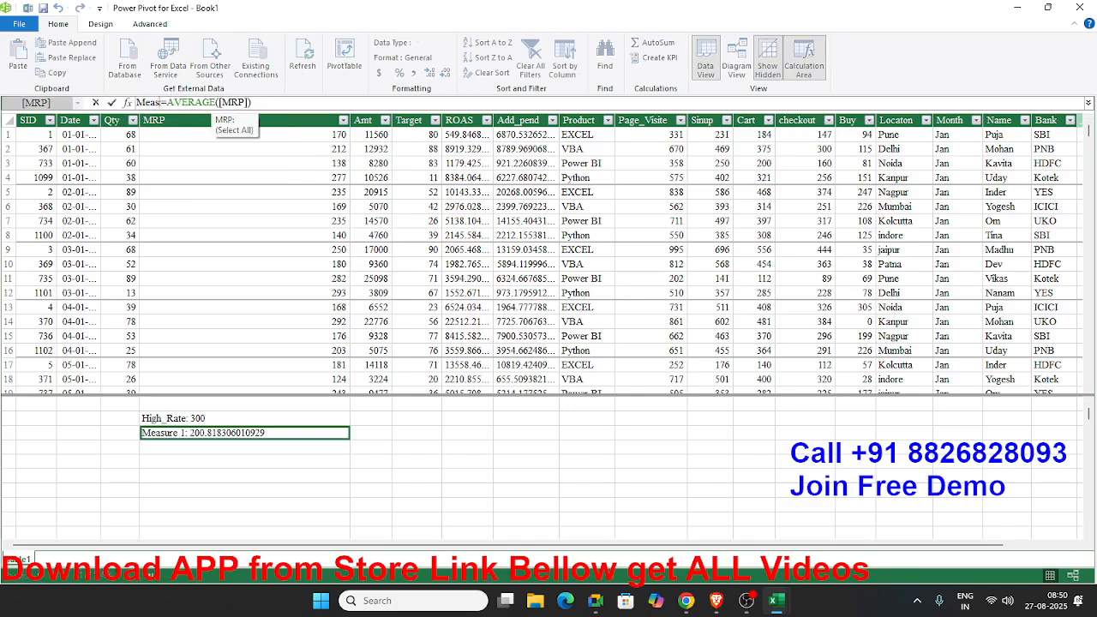
type("ARa")
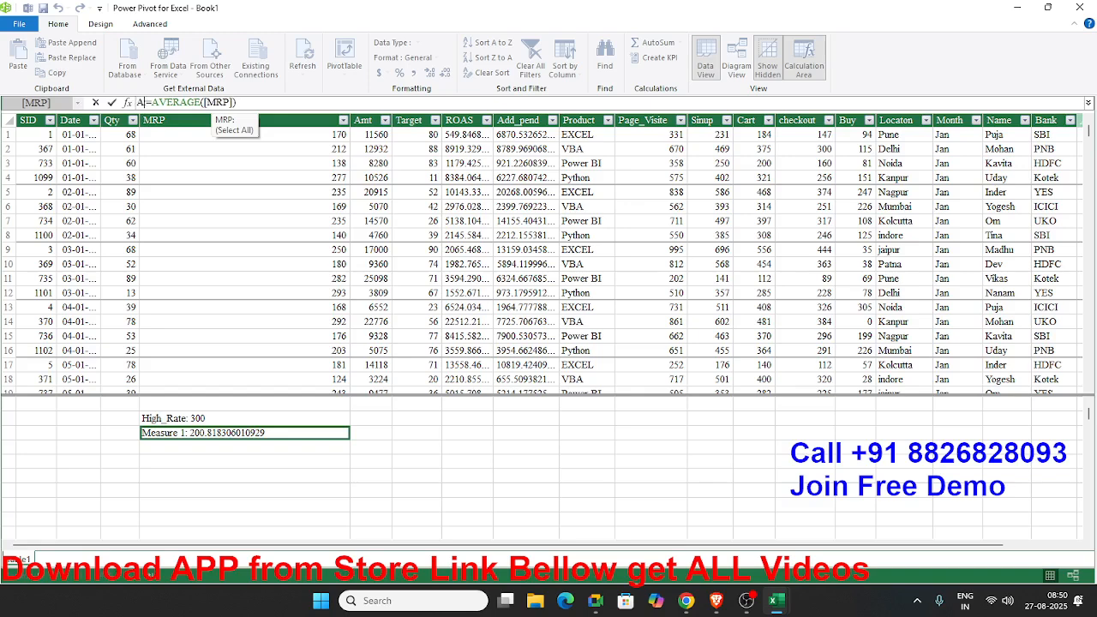
type("te:")
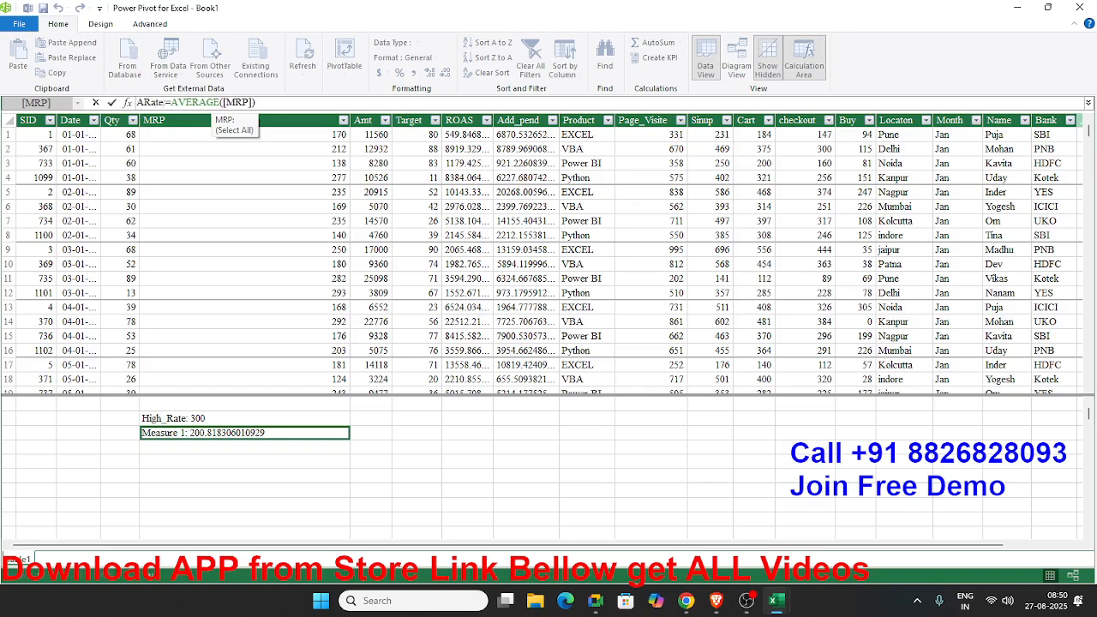
key("Return")
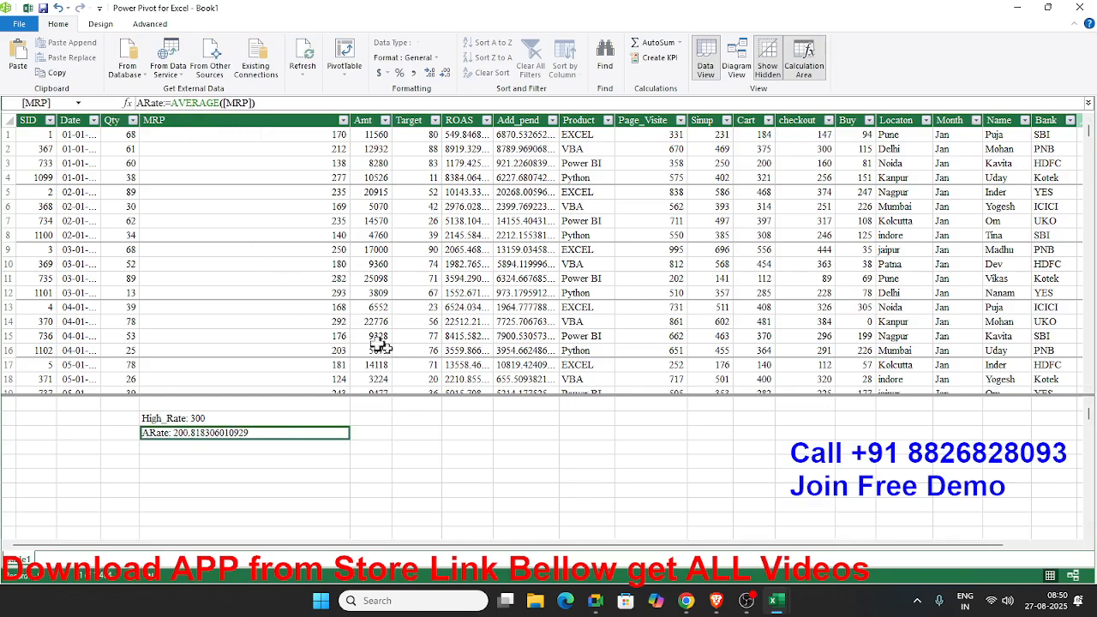
Create a PivotTable from the Power Pivot data model on a new worksheet, and expand Table1 in its field list.
left_click(347, 56)
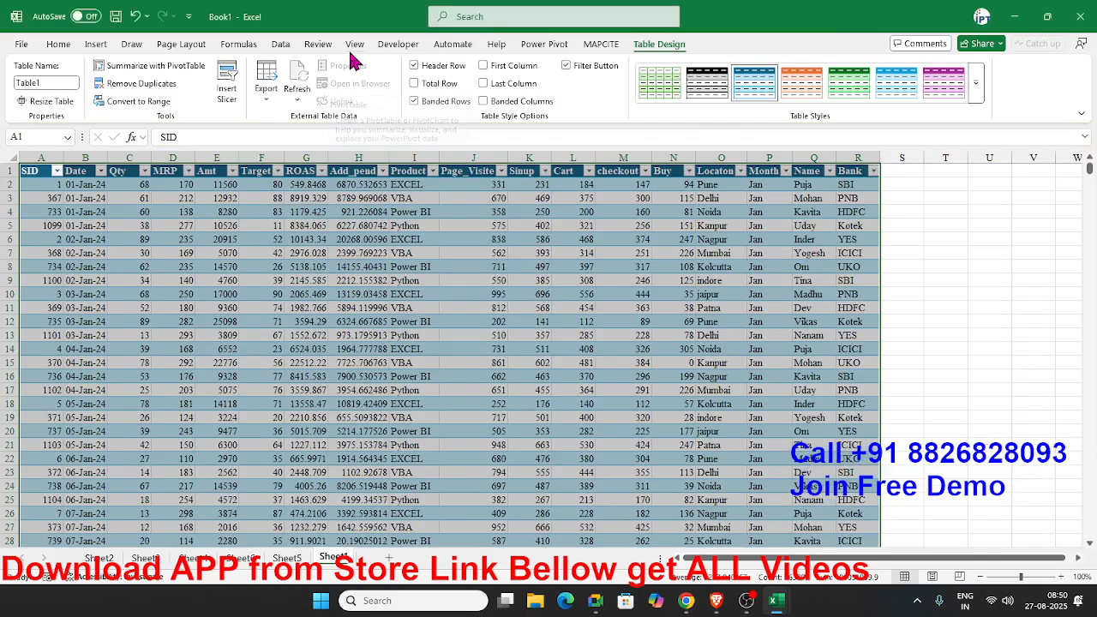
left_click(590, 327)
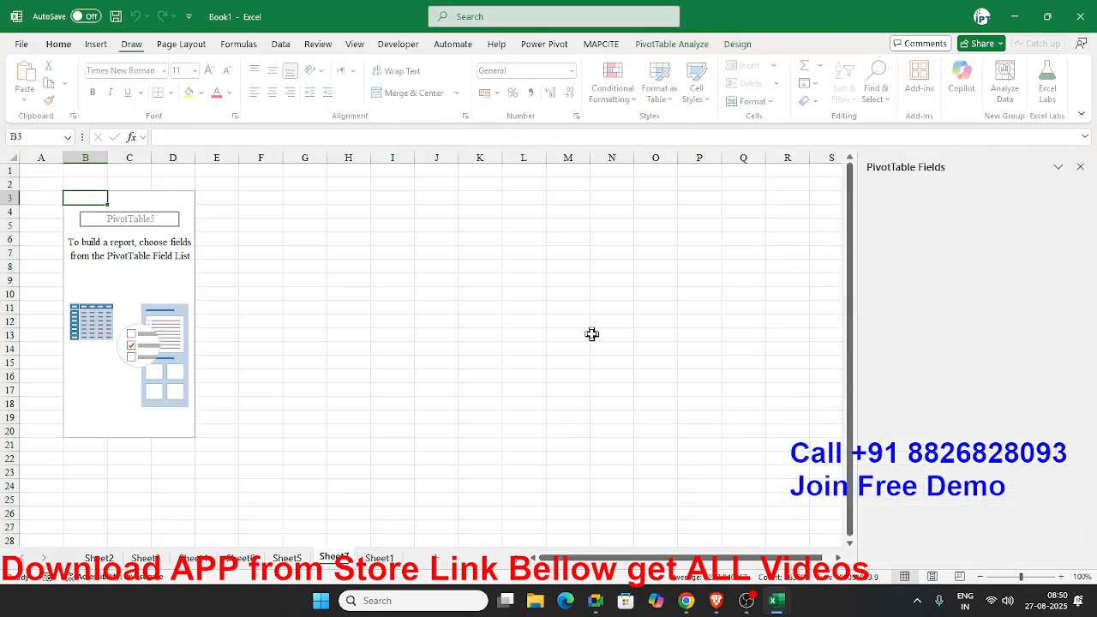
left_click(876, 267)
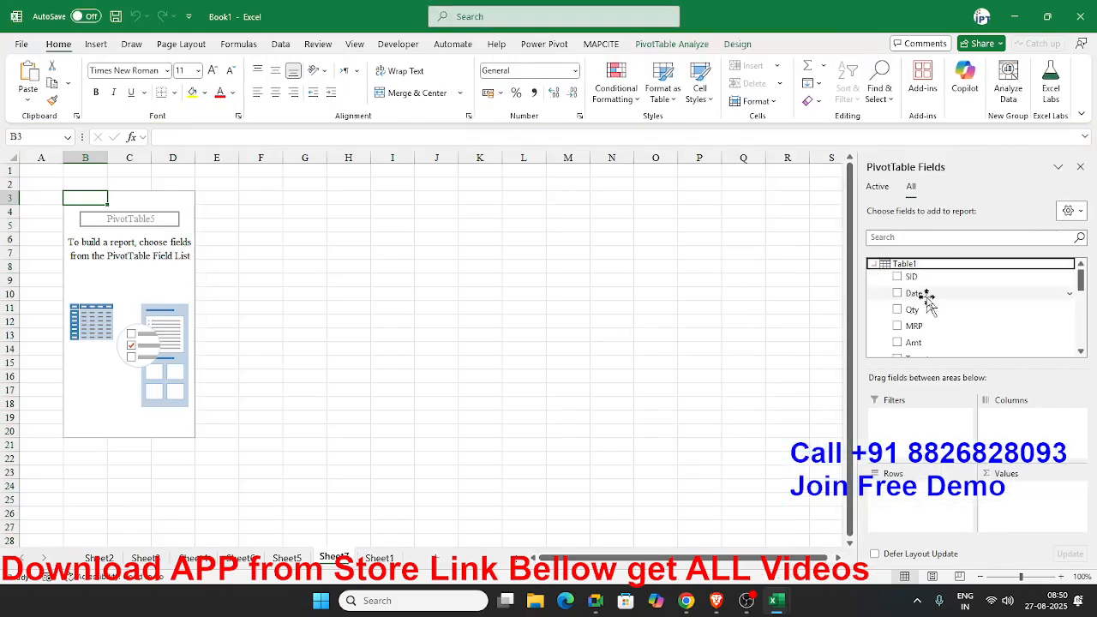
Build the PivotTable with Product as row labels and Qty as summed values.
scroll(922, 325, "down", 2)
scroll(921, 327, "down", 1)
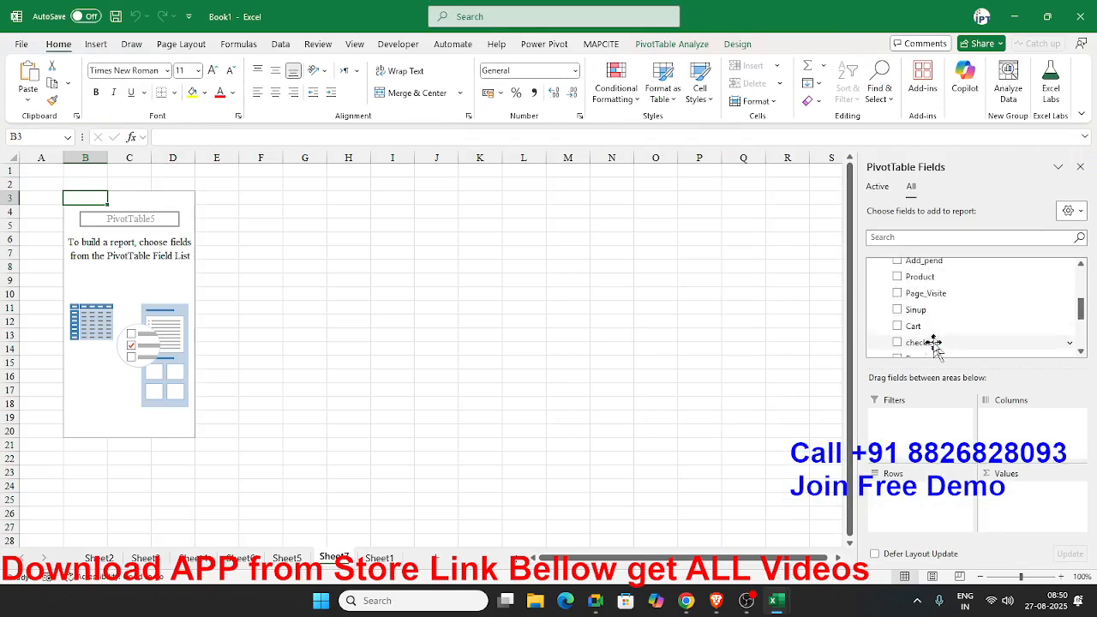
left_click_drag(932, 277, 931, 488)
scroll(937, 311, "up", 2)
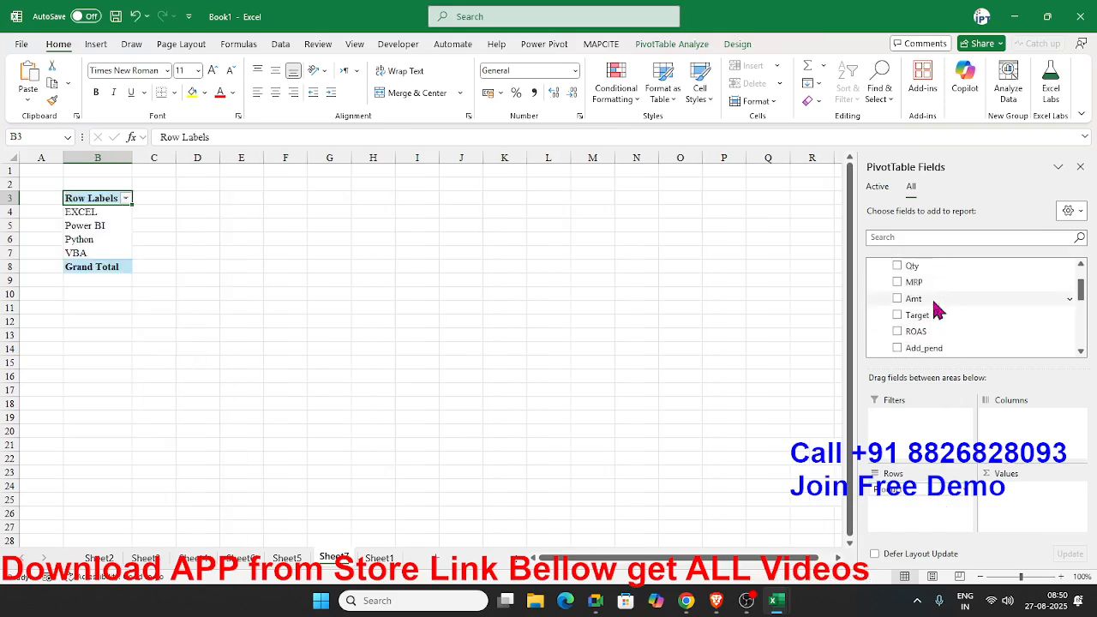
left_click_drag(933, 272, 1034, 500)
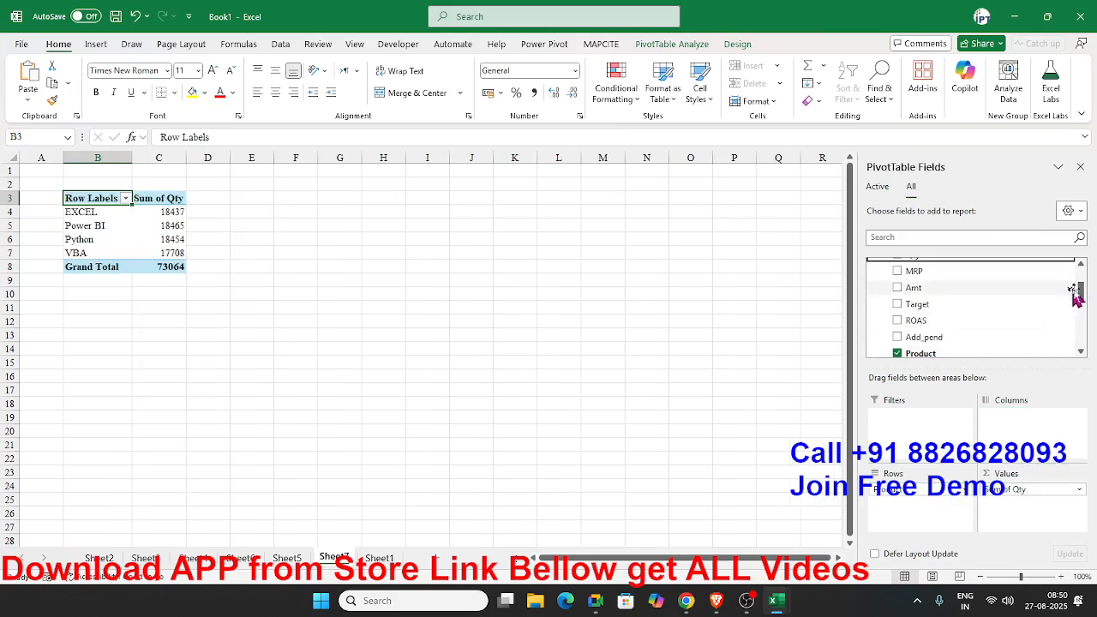
Examine the measures at the end of the Table1 fields and the availability of calculated fields and calculated items.
left_click_drag(1080, 297, 1088, 345)
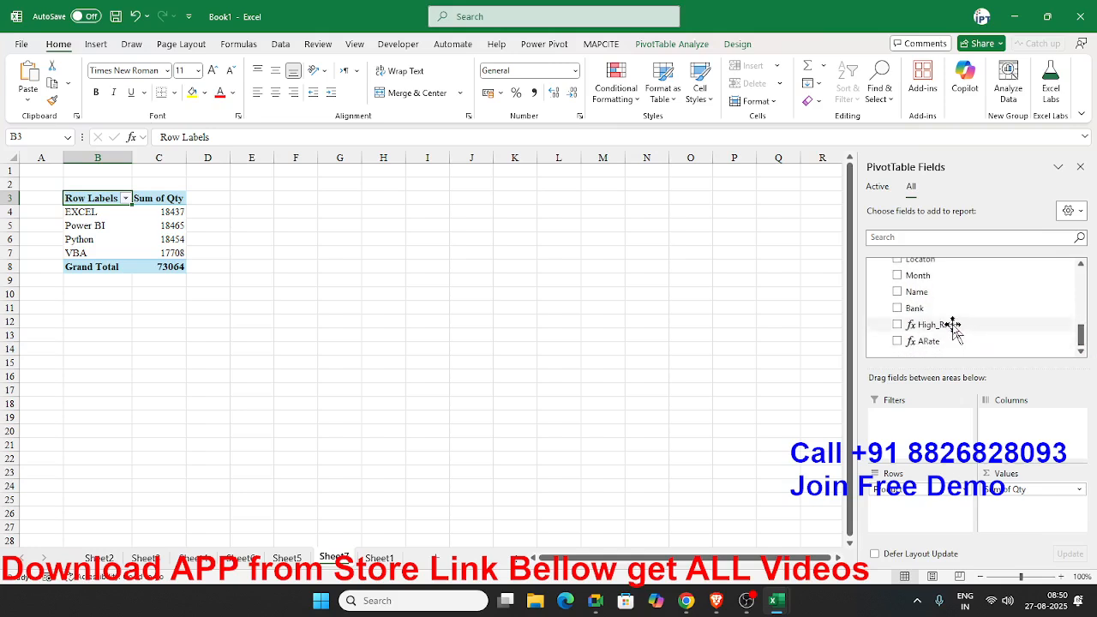
left_click(691, 46)
left_click(757, 82)
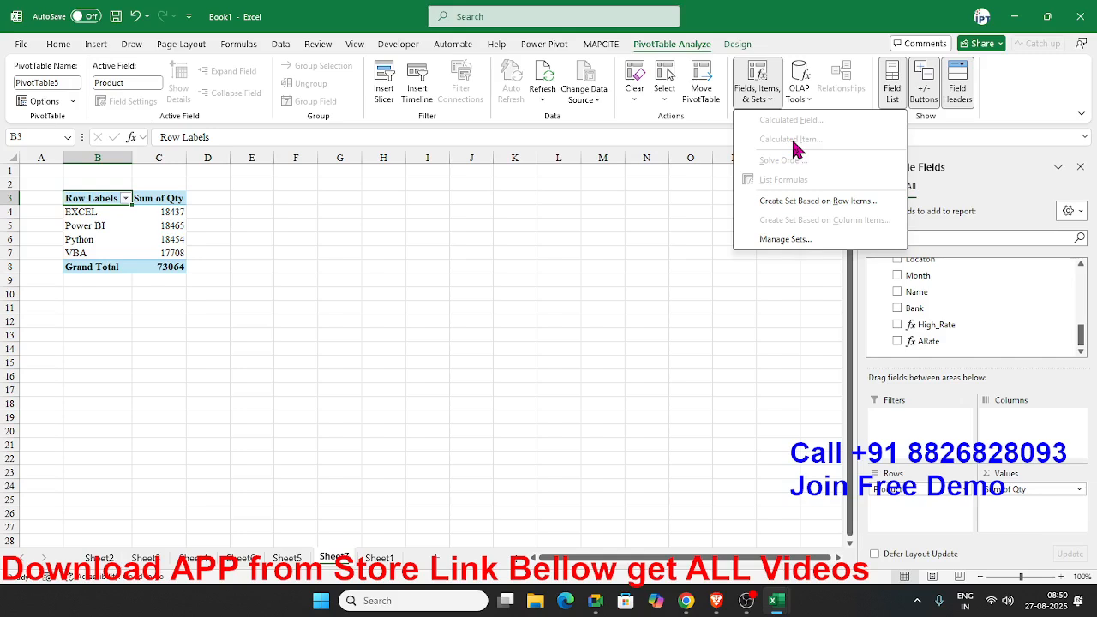
Switch to the Power Pivot window and add a measure Amt_H:=Table1[Qty]*[High_Rate] below ARate in the MRP column's calculation area.
mouse_move(790, 605)
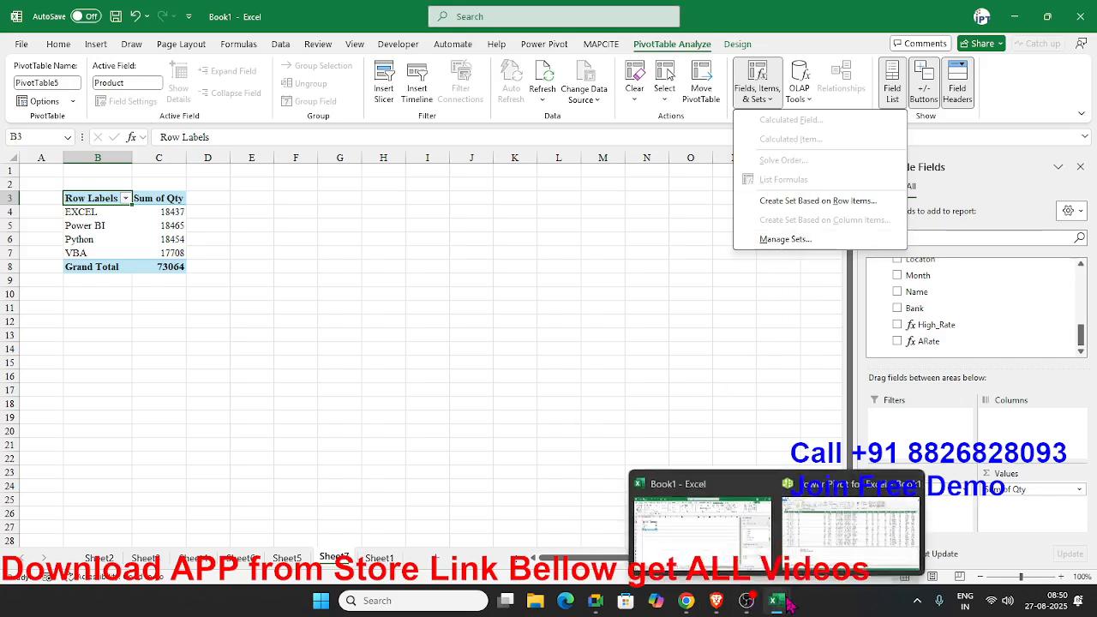
left_click(848, 527)
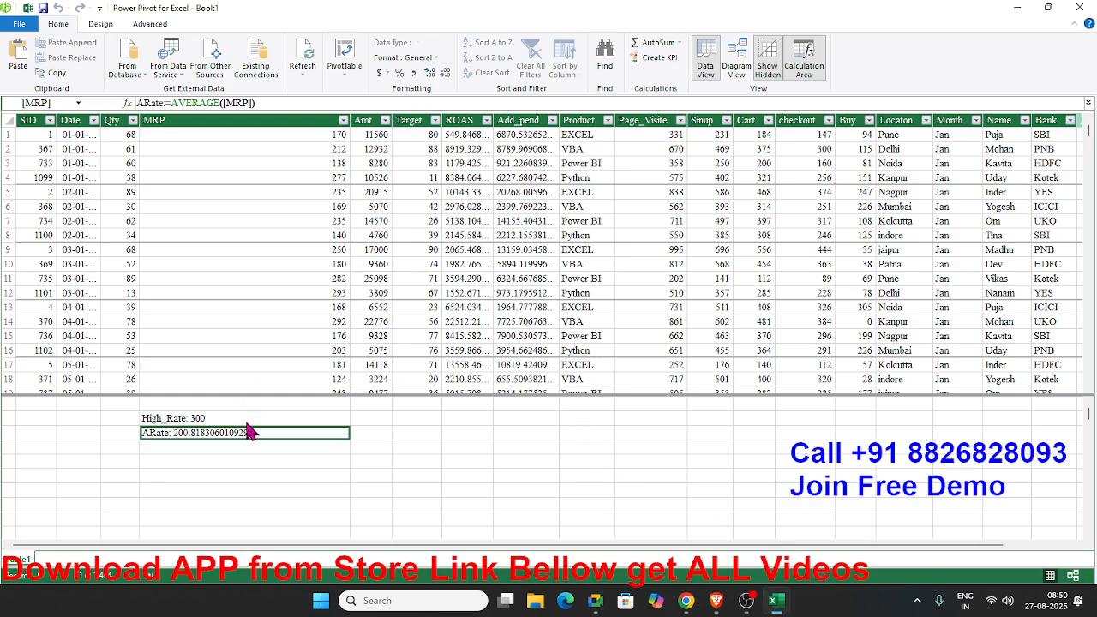
left_click(273, 448)
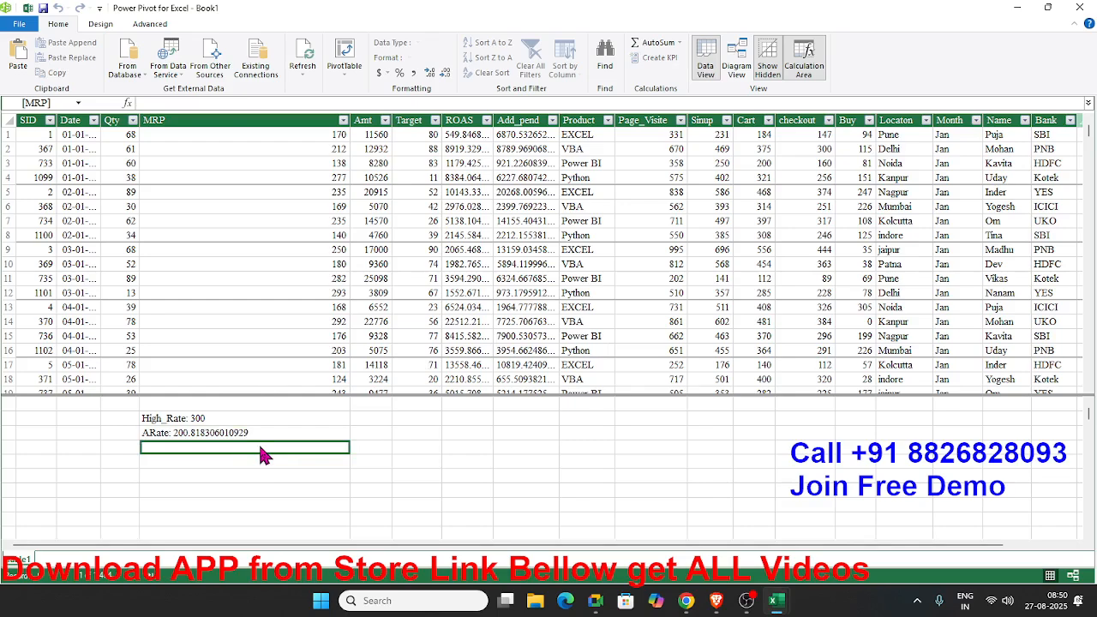
type("Amt")
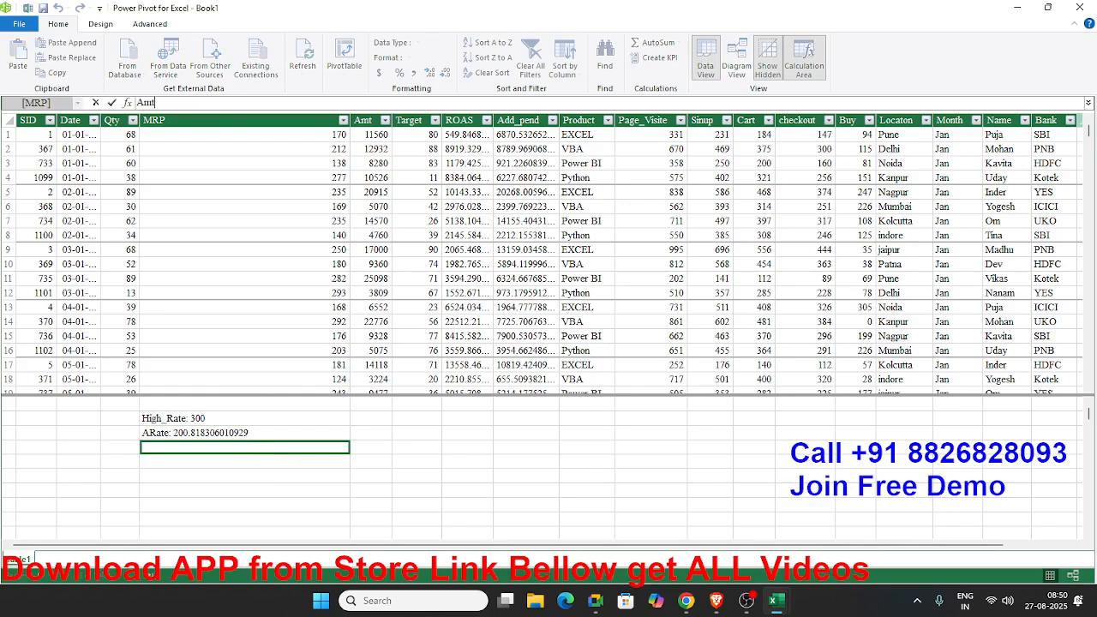
type("_H:=")
type("qt")
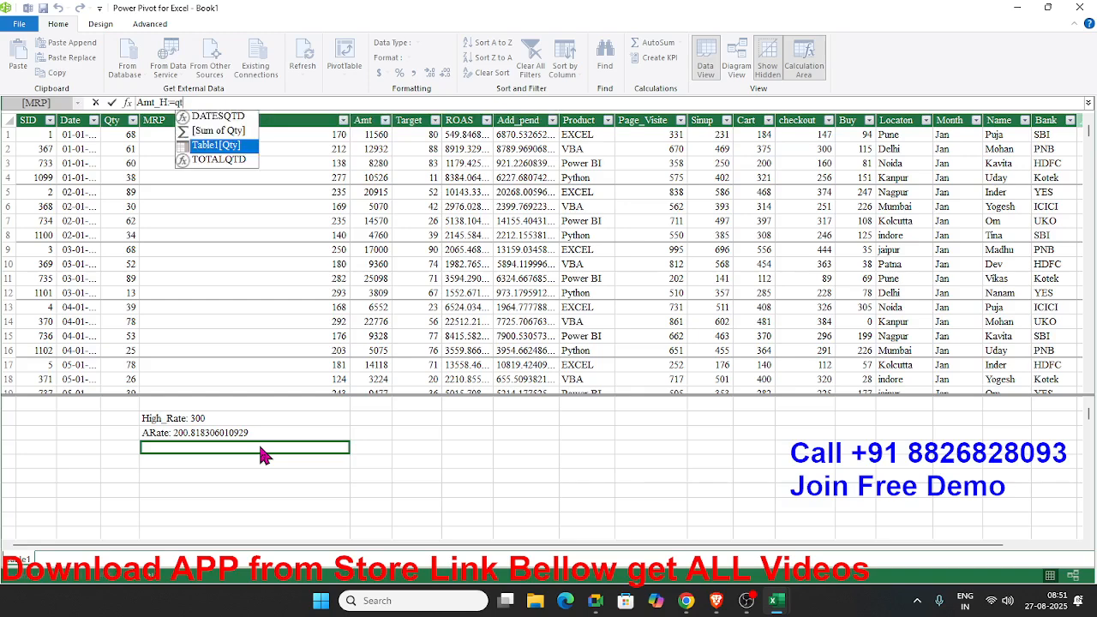
key("Tab")
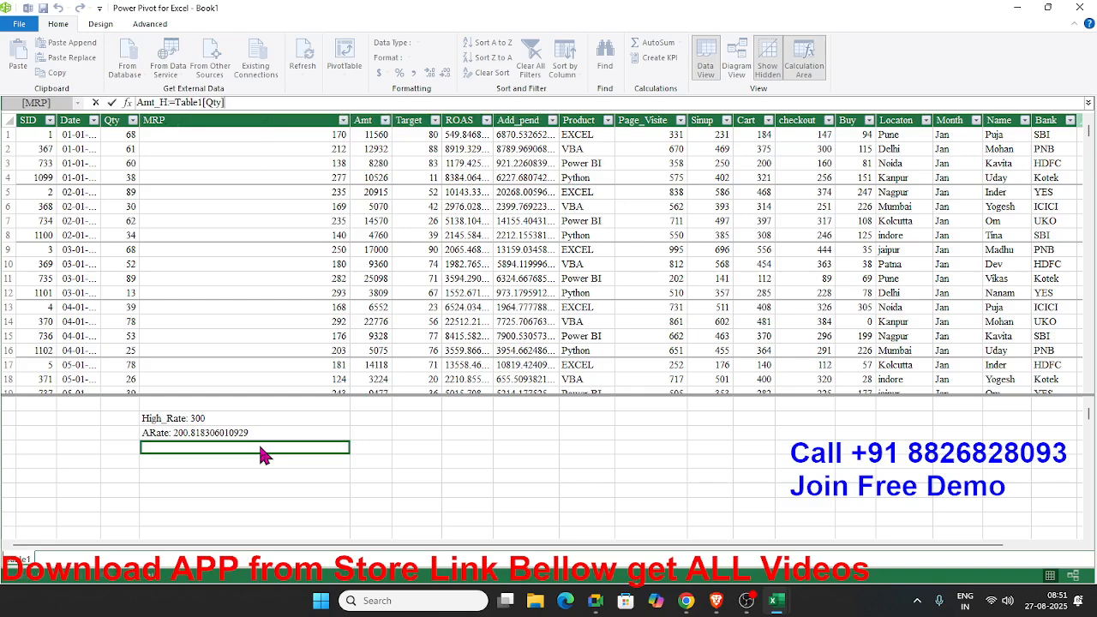
type("*h")
key("Down")
key("Down")
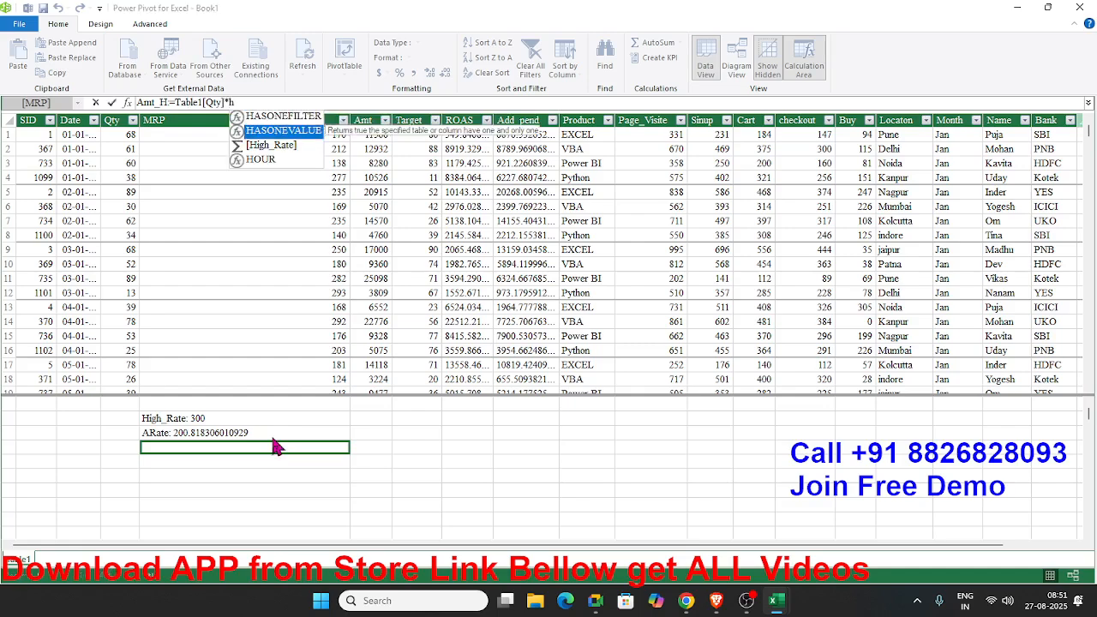
key("Tab")
key("Return")
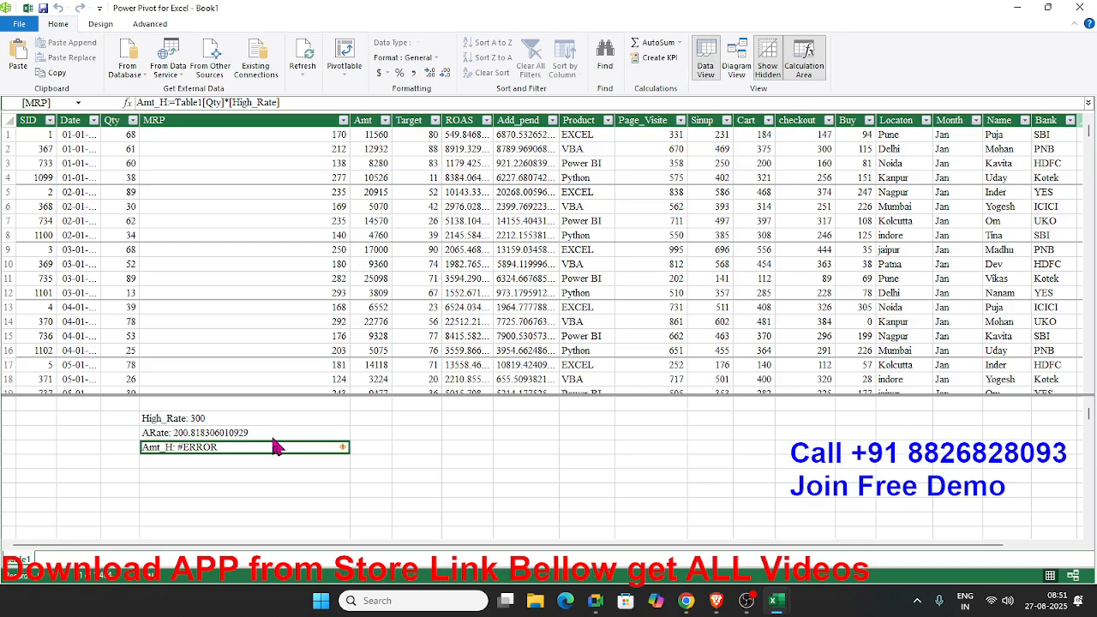
Wrap the Qty column in SUM so the Amt_H measure reads SUM(Table1[Qty])*[High_Rate].
left_click(223, 102)
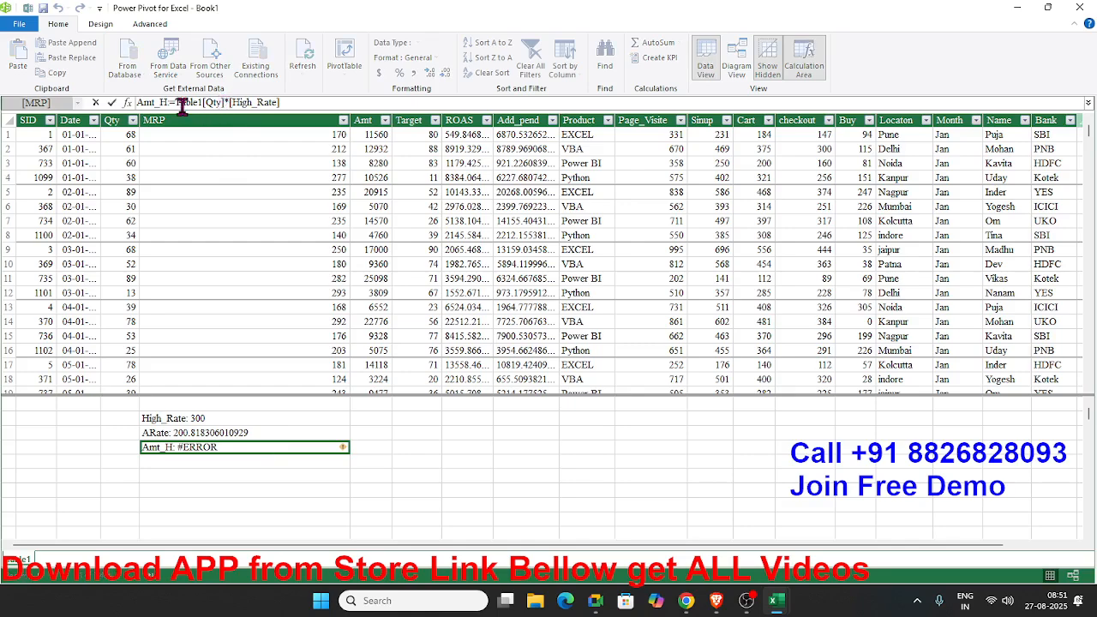
left_click(181, 102)
type("s")
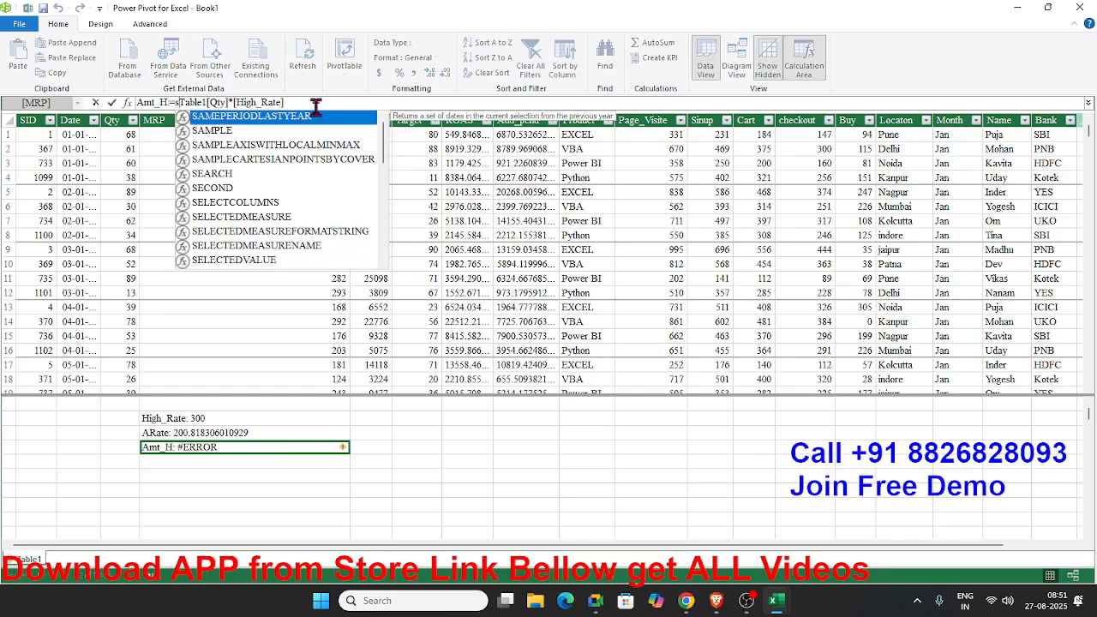
type("um")
key("Tab")
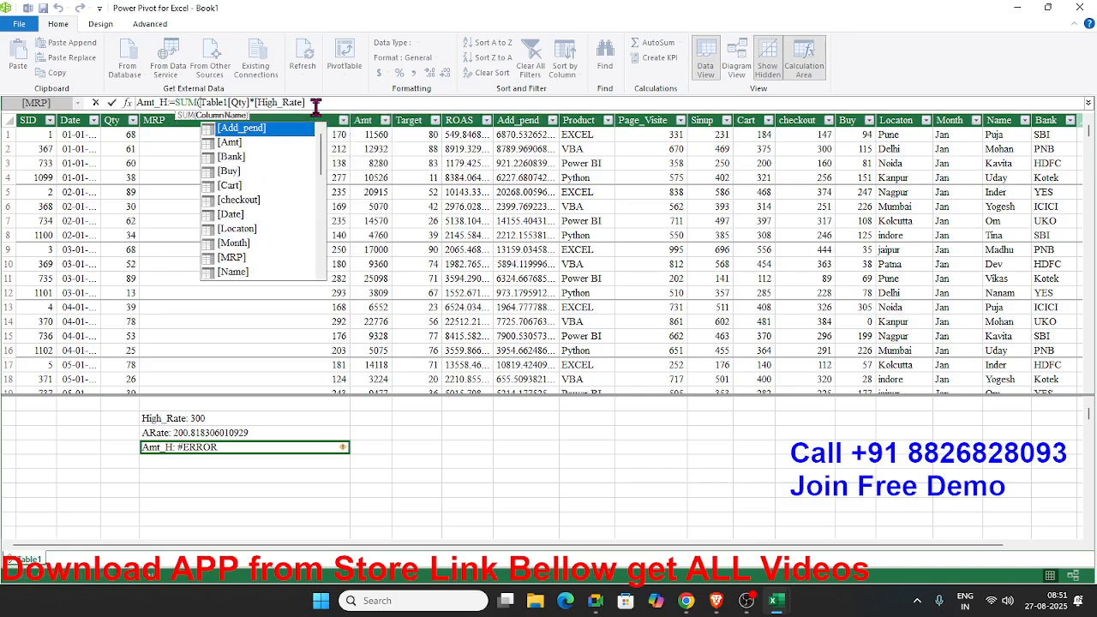
key("Escape")
key("Right")
key("Right")
key("Right")
key("Right")
key("Right")
key("Right")
key("Right")
key("Right")
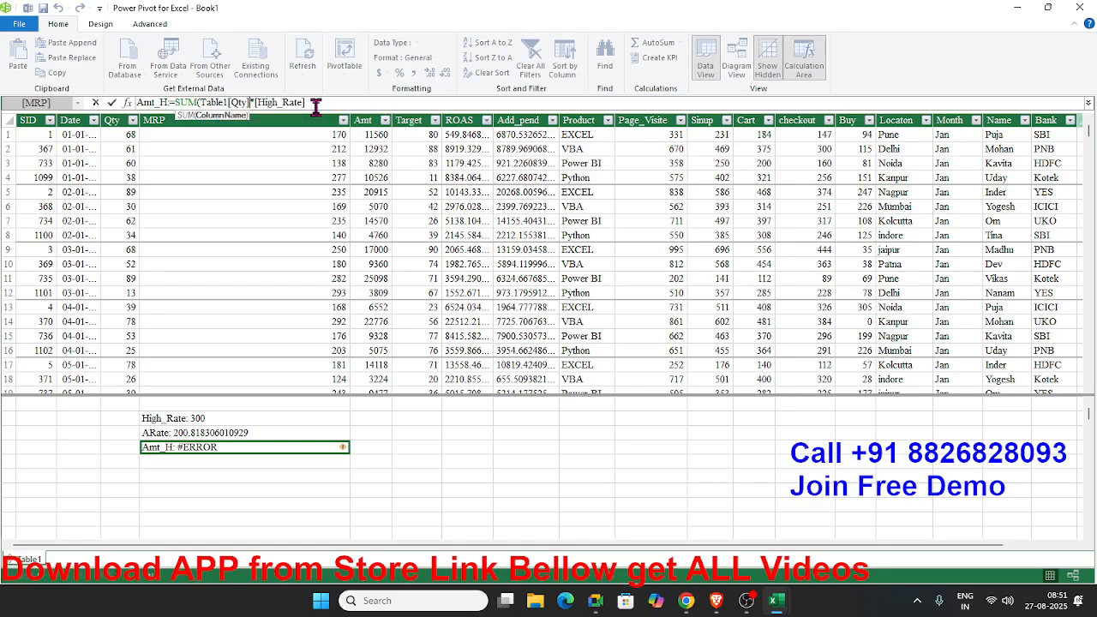
type(")")
key("Return")
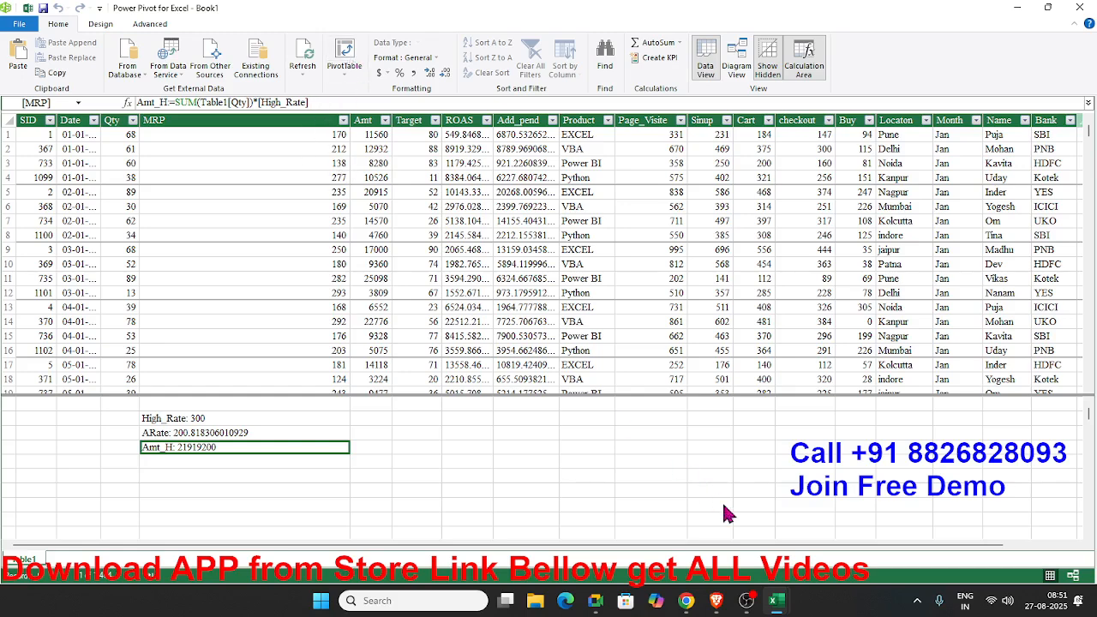
Switch back to the Book1 workbook and add the Amt_H measure to the PivotTable's values alongside Sum of Qty.
mouse_move(779, 604)
left_click(701, 535)
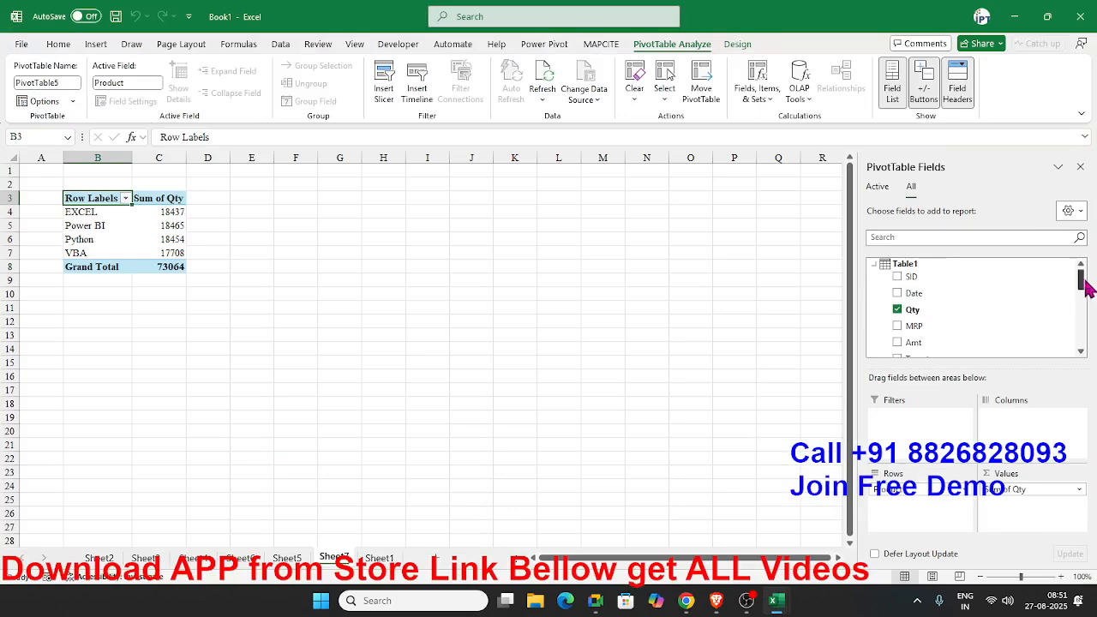
left_click_drag(1082, 278, 1085, 345)
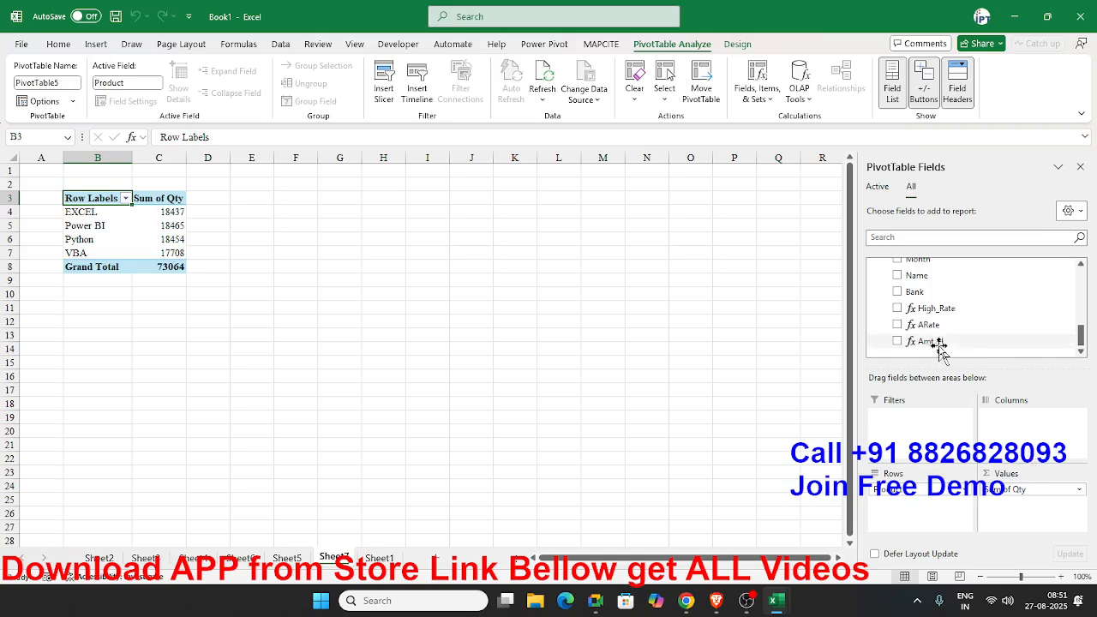
left_click_drag(938, 341, 1055, 504)
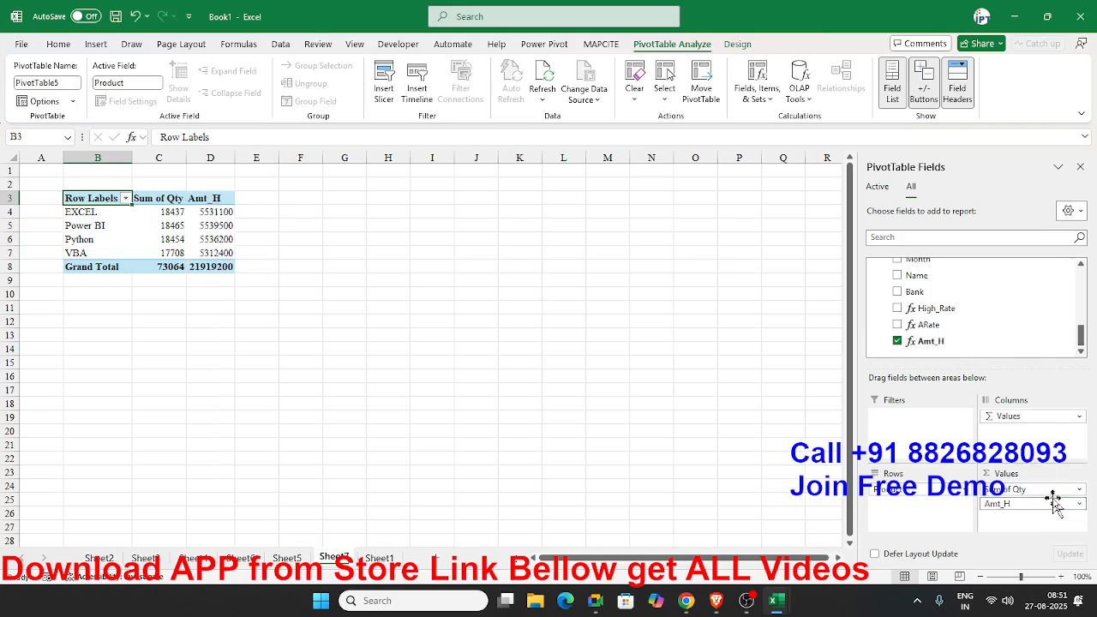